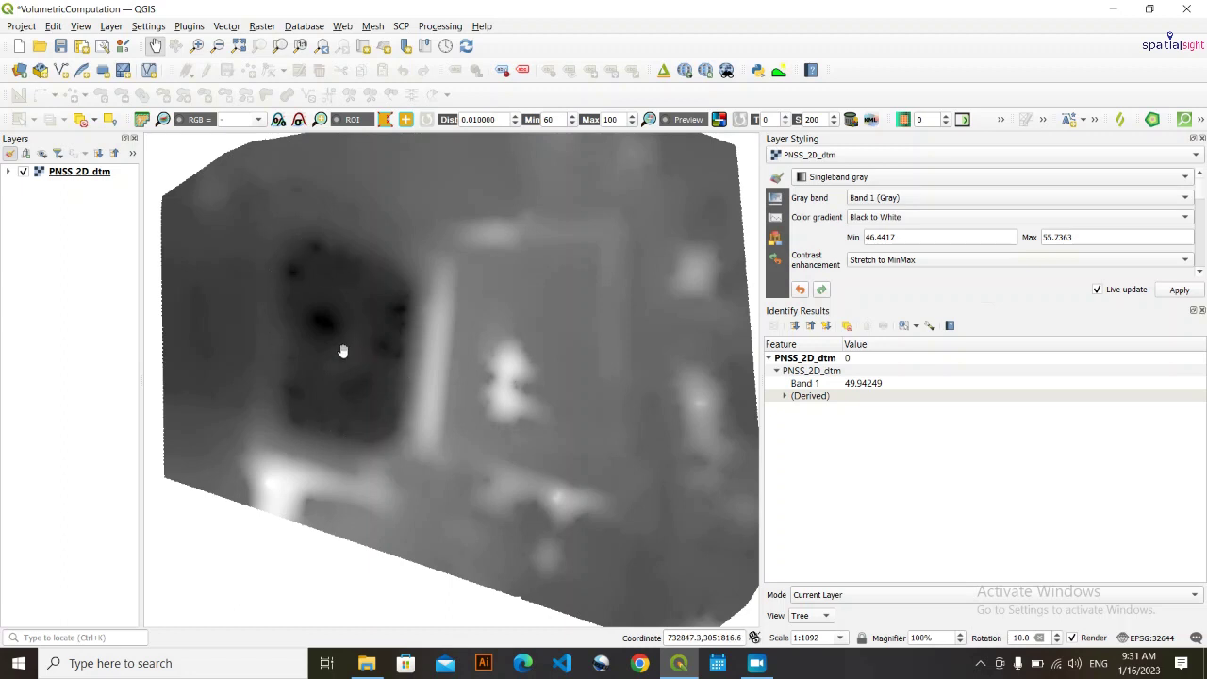
- Examine the coordinate reference system in the layer properties of PNSS_2D_dtm
left_click_drag(342, 350, 381, 356)
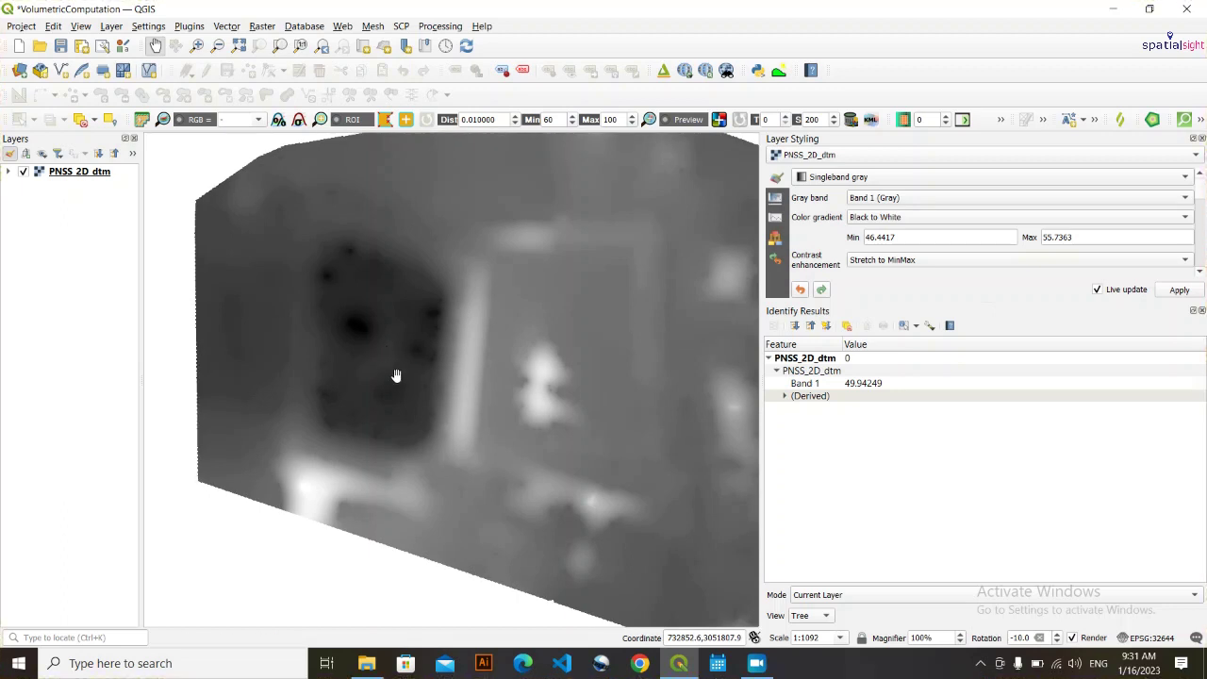
left_click_drag(384, 375, 372, 371)
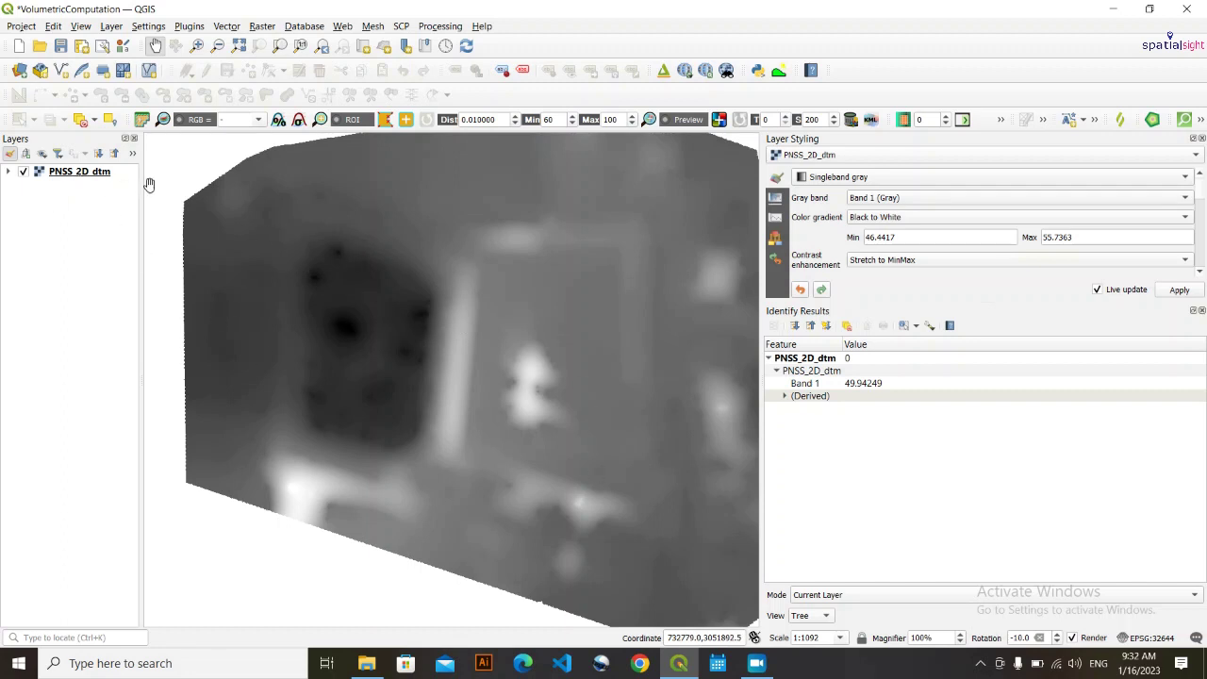
double_click(80, 172)
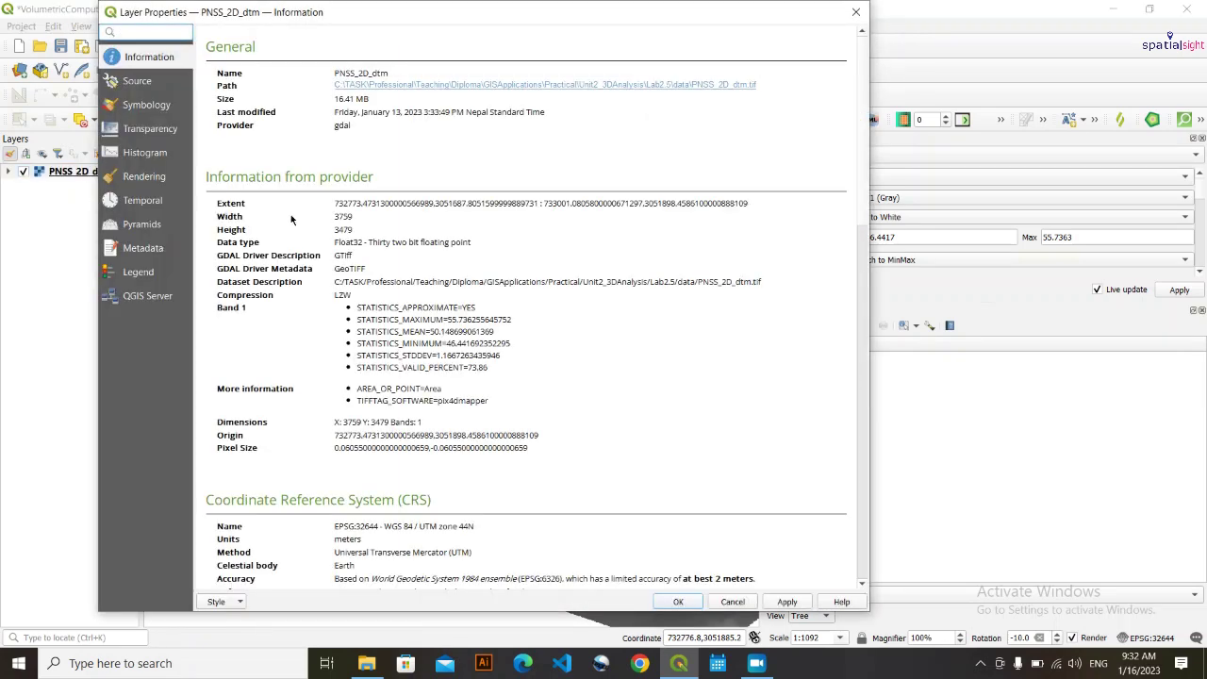
scroll(264, 520, "down", 1)
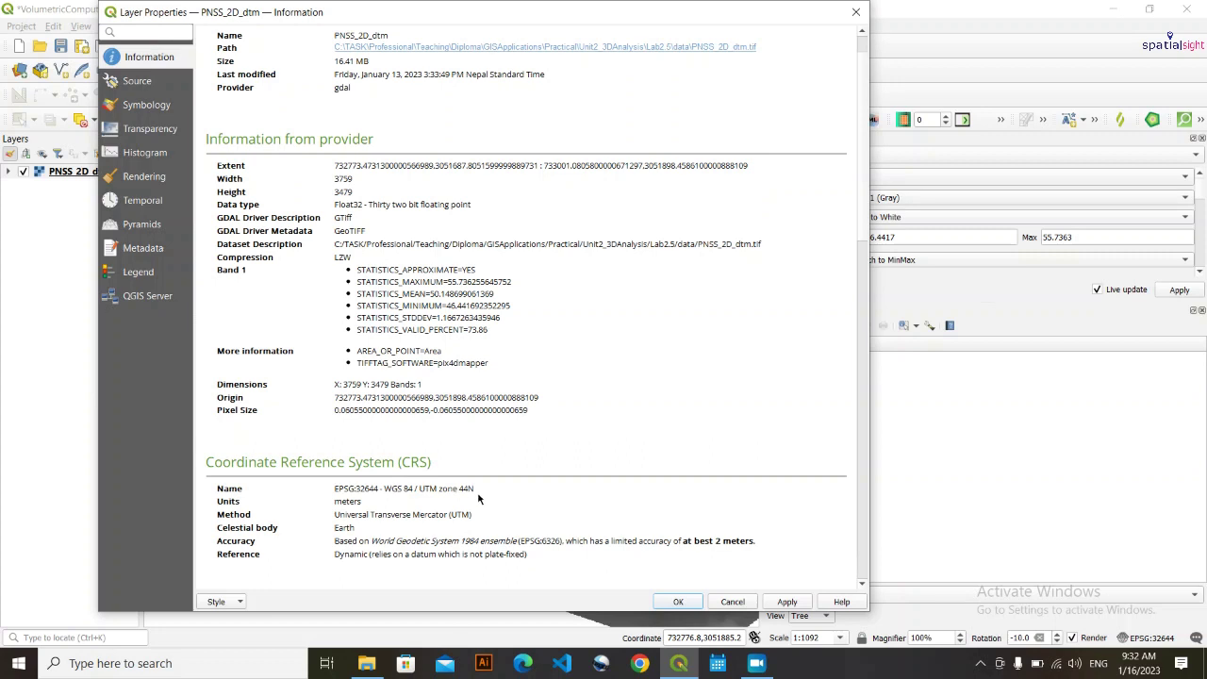
left_click_drag(476, 492, 456, 488)
left_click(456, 488)
scroll(467, 365, "up", 1)
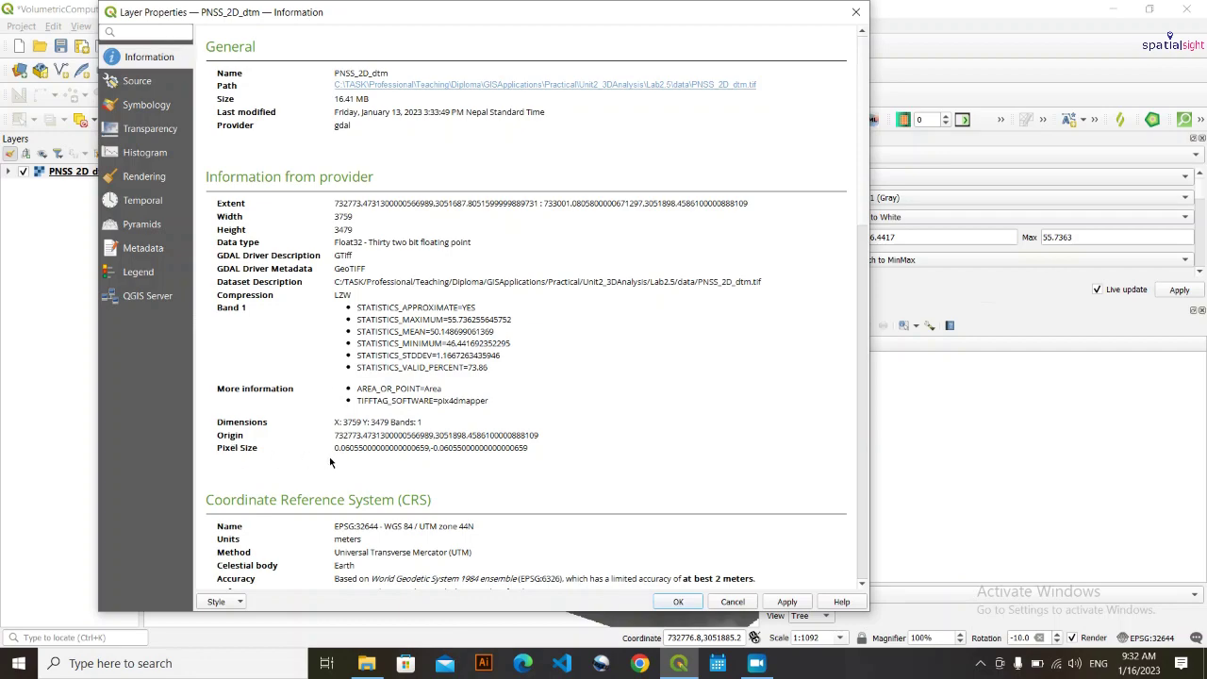
- Check the pixel size in the PNSS_2D_dtm layer information and close the properties
mouse_move(541, 28)
left_mouse_down()
mouse_move(528, 108)
mouse_move(377, 506)
mouse_move(446, 440)
mouse_move(538, 208)
mouse_move(535, 40)
left_mouse_up()
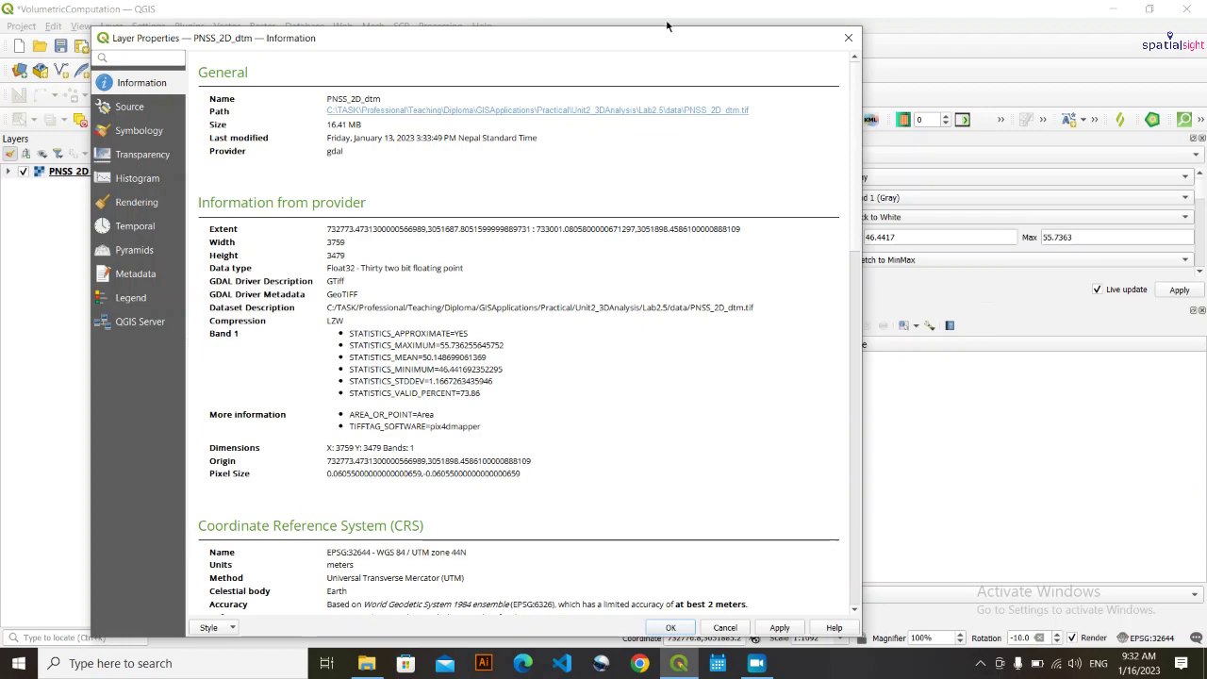
left_click_drag(663, 44, 620, 30)
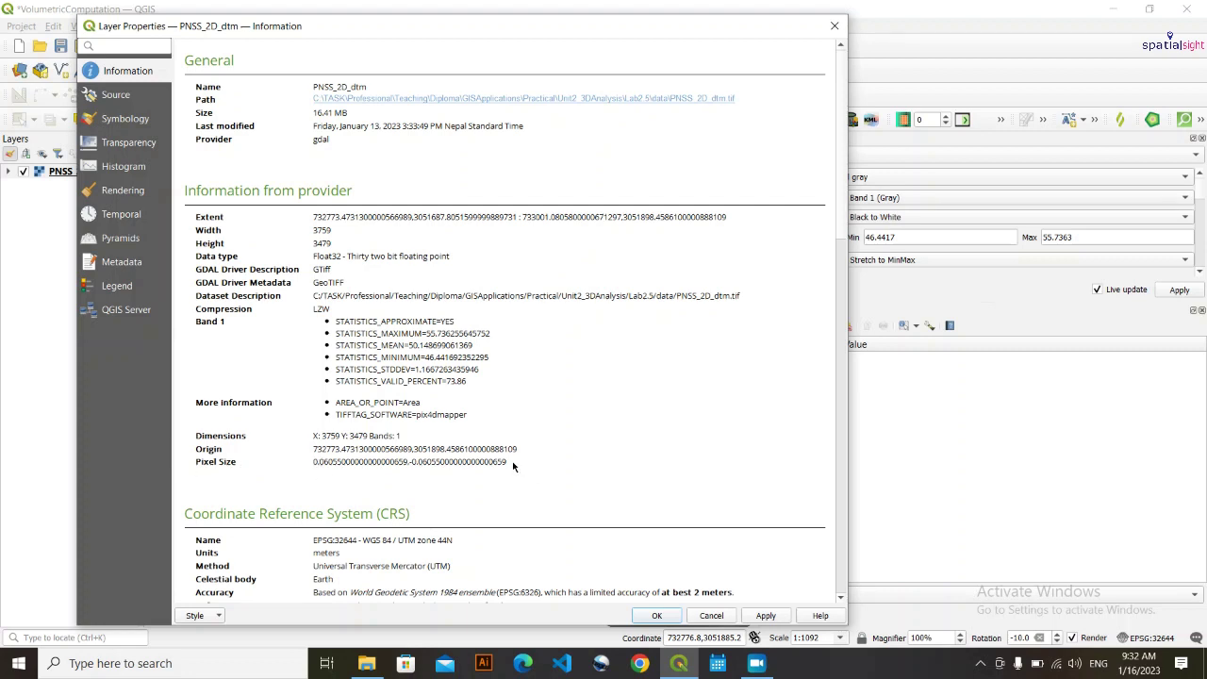
left_click_drag(513, 467, 255, 483)
left_click(318, 461)
triple_click(313, 461)
left_click(332, 464)
mouse_move(587, 30)
left_mouse_down()
mouse_move(550, 347)
mouse_move(566, 12)
mouse_move(567, 24)
left_mouse_up()
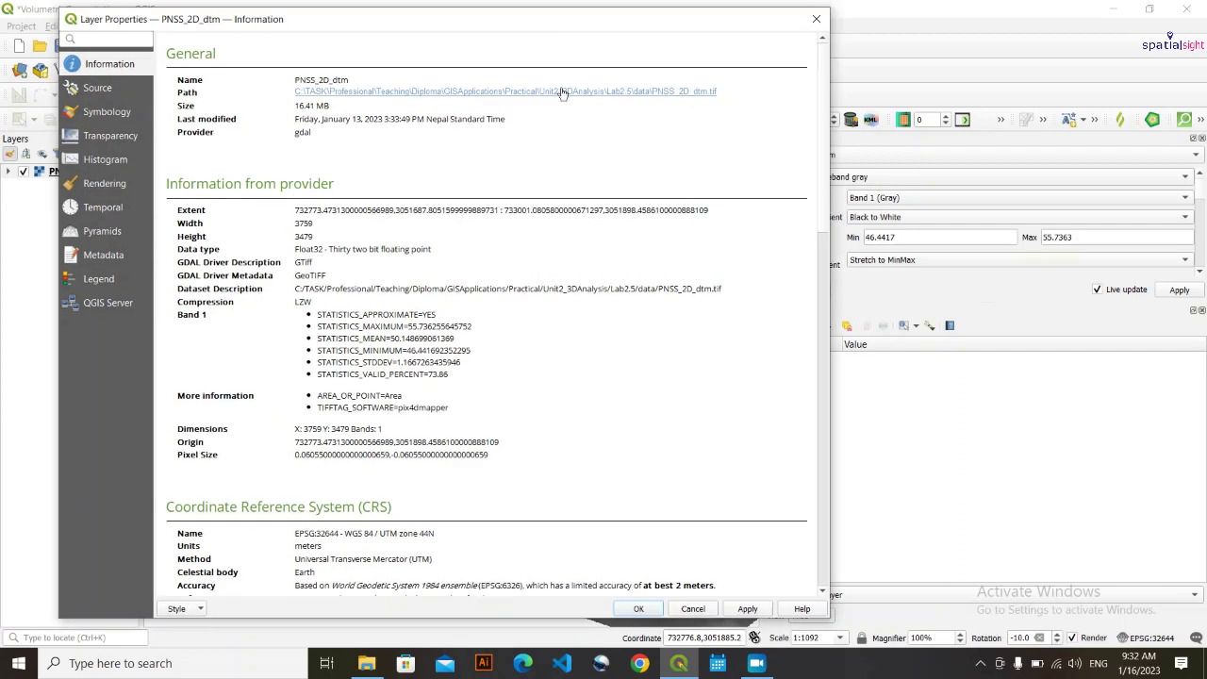
left_click(649, 611)
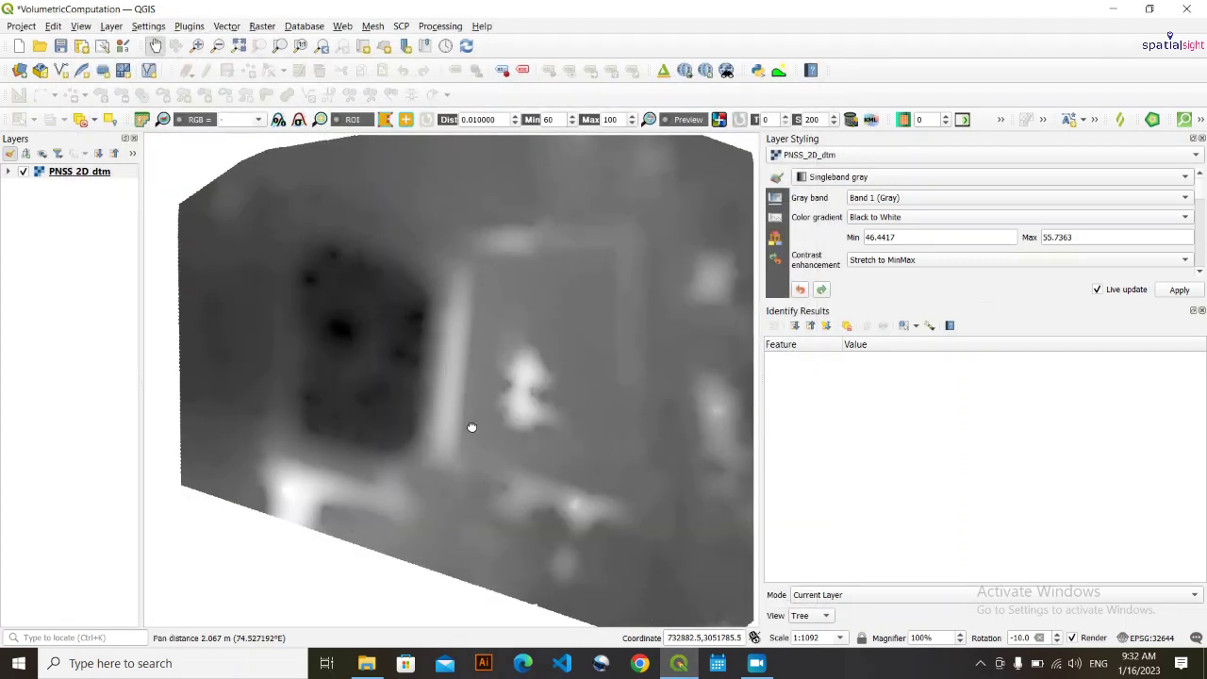
- Examine the dark depression in the western part of the terrain raster, both up close and in its surroundings
left_click_drag(472, 427, 468, 423)
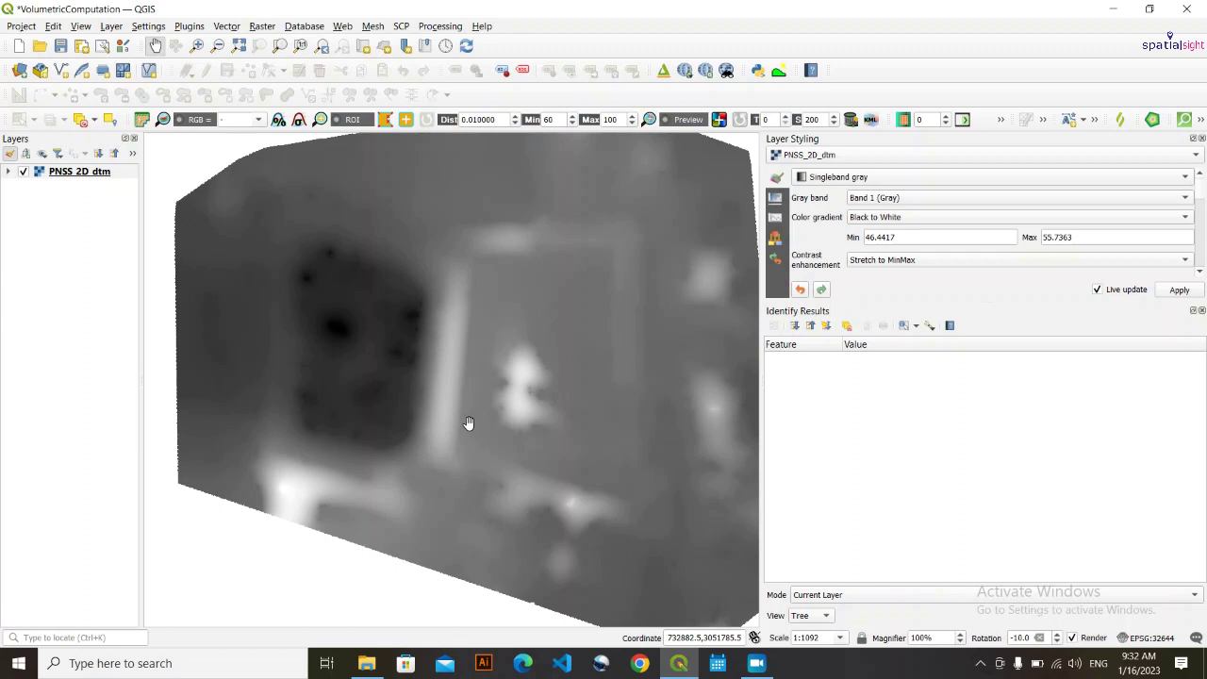
left_click_drag(434, 395, 369, 369)
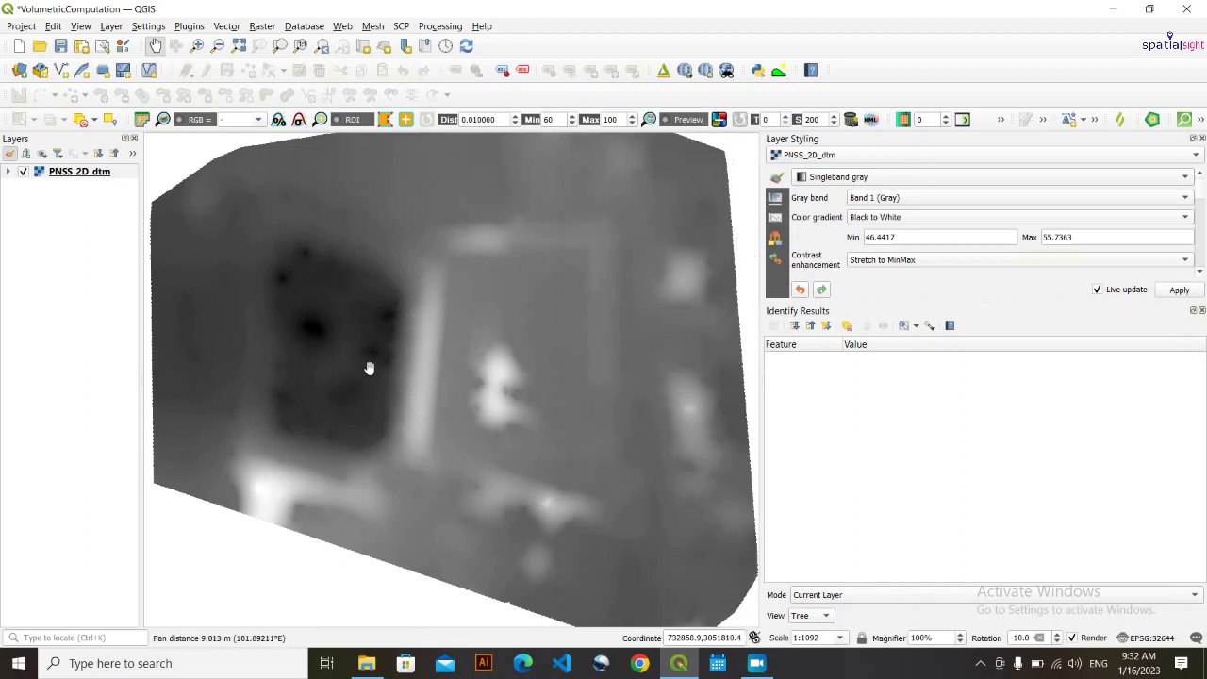
scroll(316, 331, "up", 1)
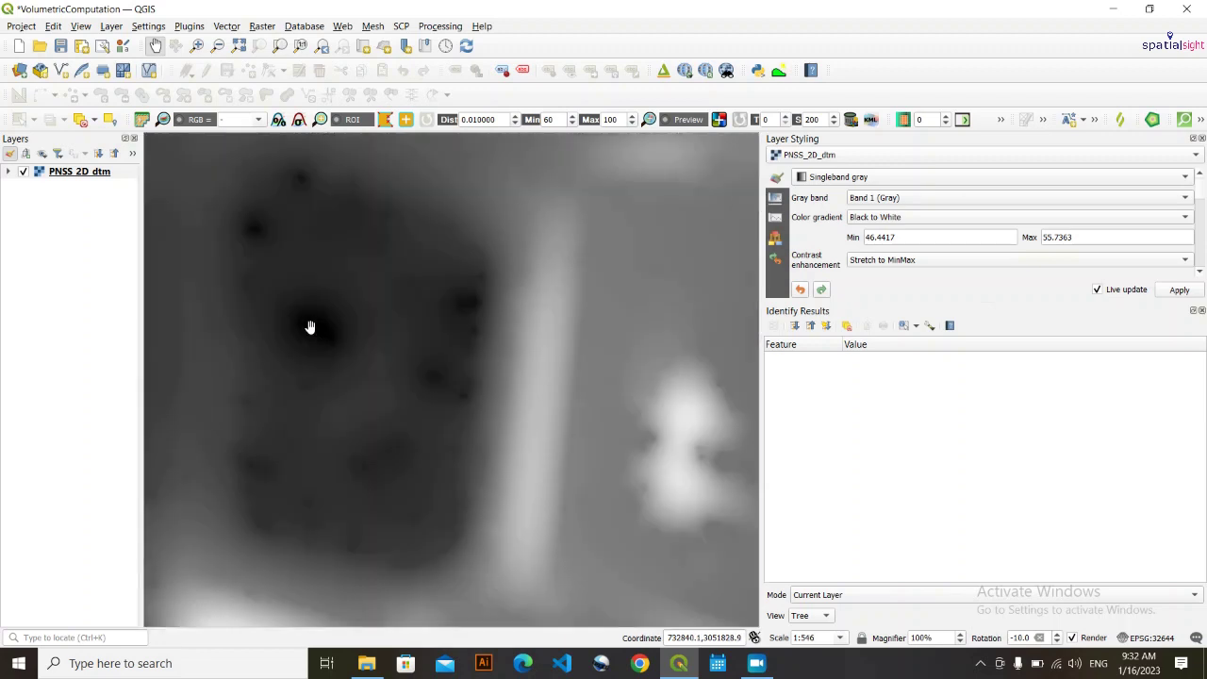
left_click_drag(272, 334, 363, 364)
scroll(357, 357, "down", 1)
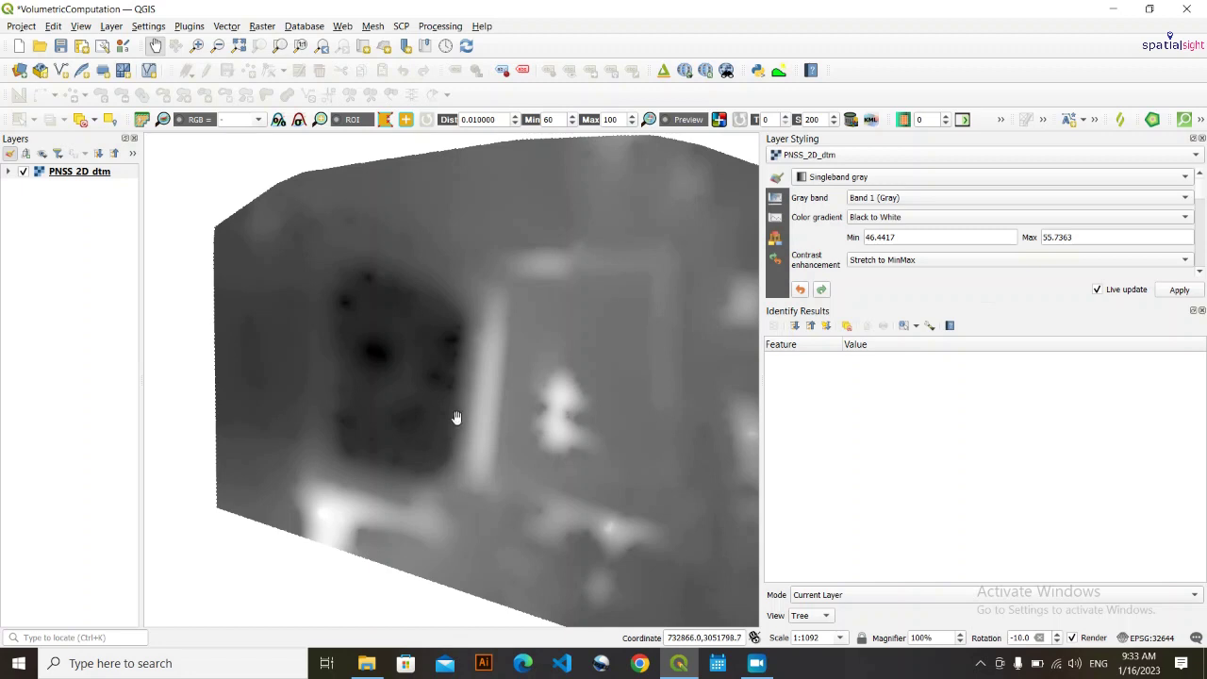
scroll(355, 296, "up", 1)
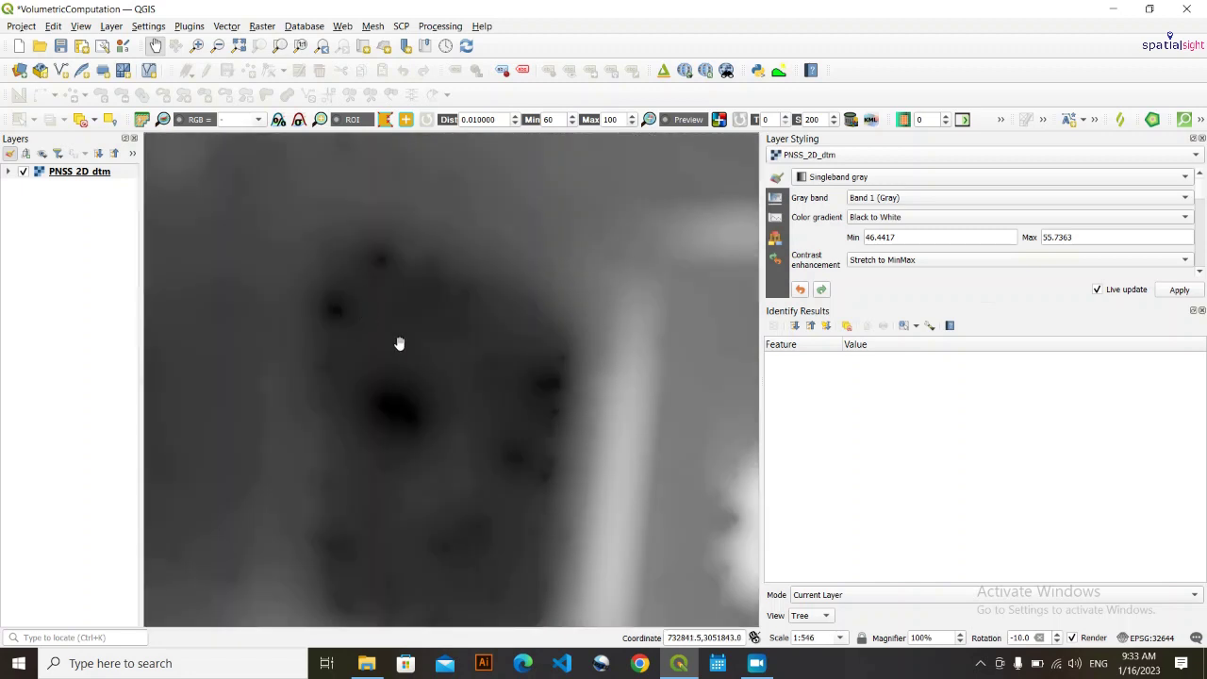
scroll(417, 401, "down", 1)
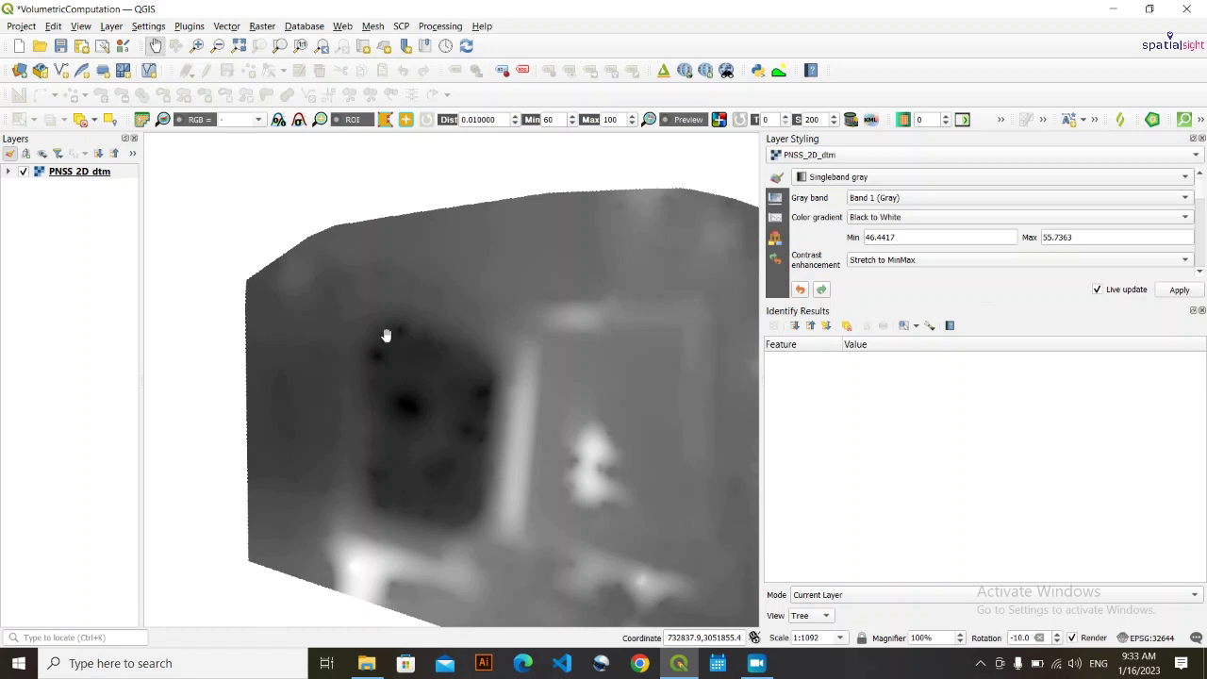
left_click_drag(421, 415, 395, 379)
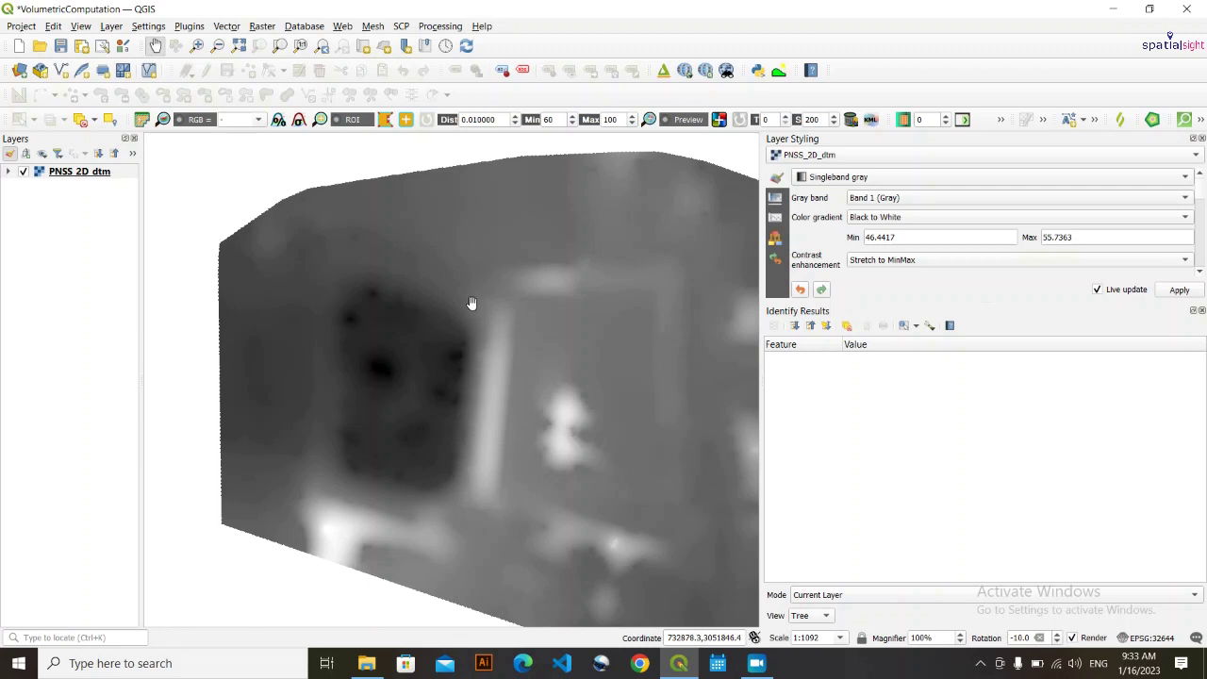
left_click_drag(460, 381, 432, 346)
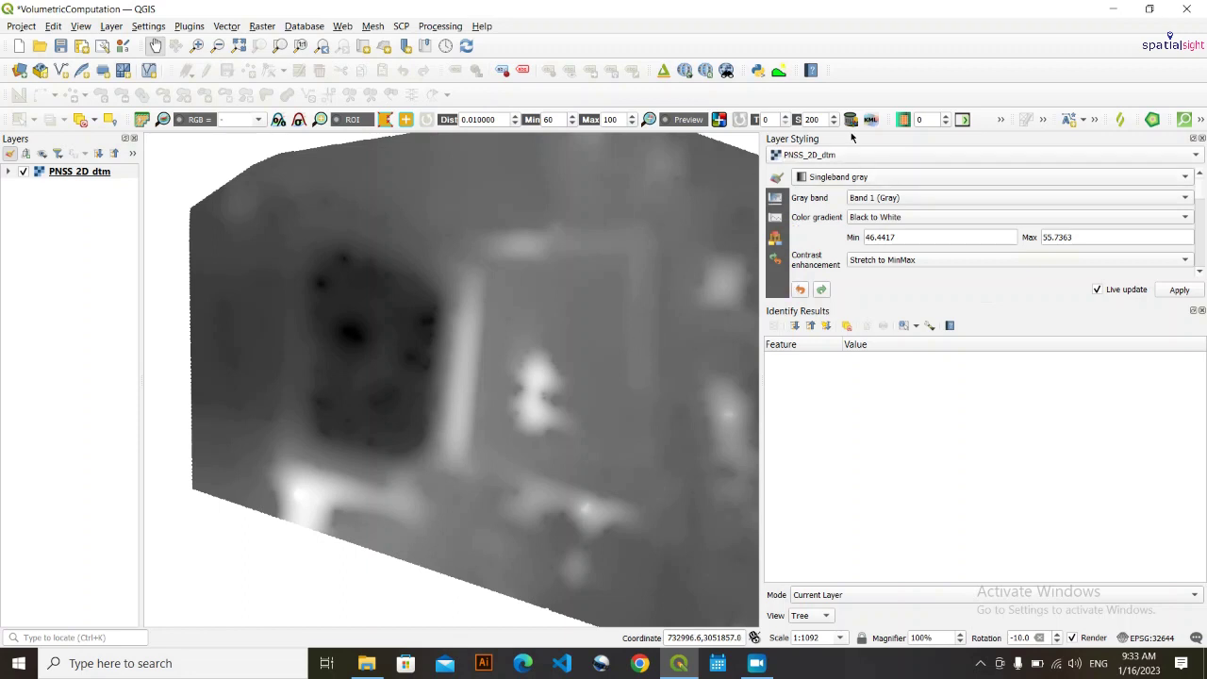
- Render the PNSS_2D_dtm layer as a hillshade
left_click(847, 180)
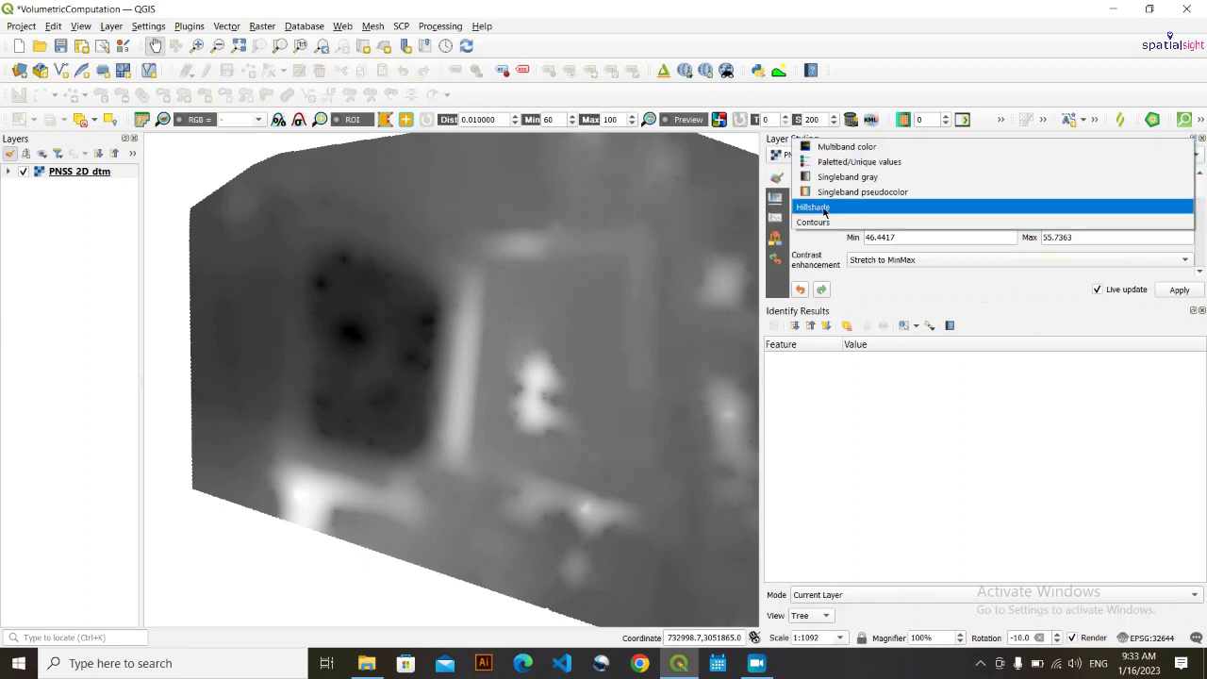
left_click(809, 209)
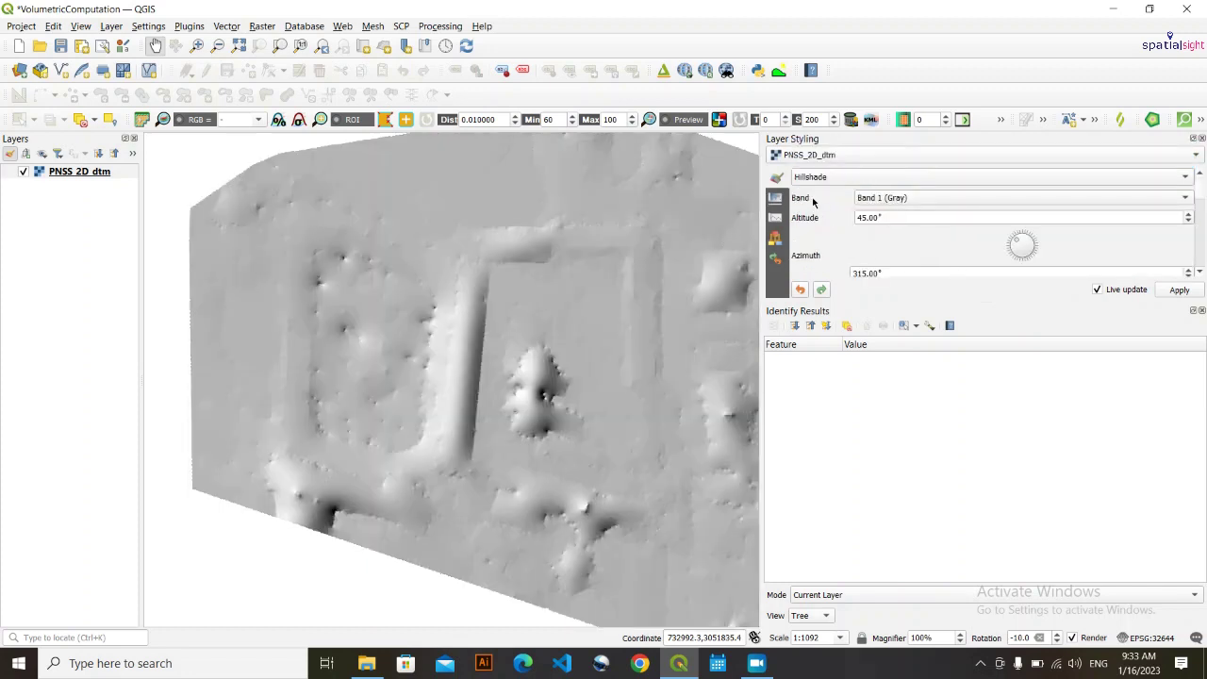
left_click_drag(381, 386, 392, 373)
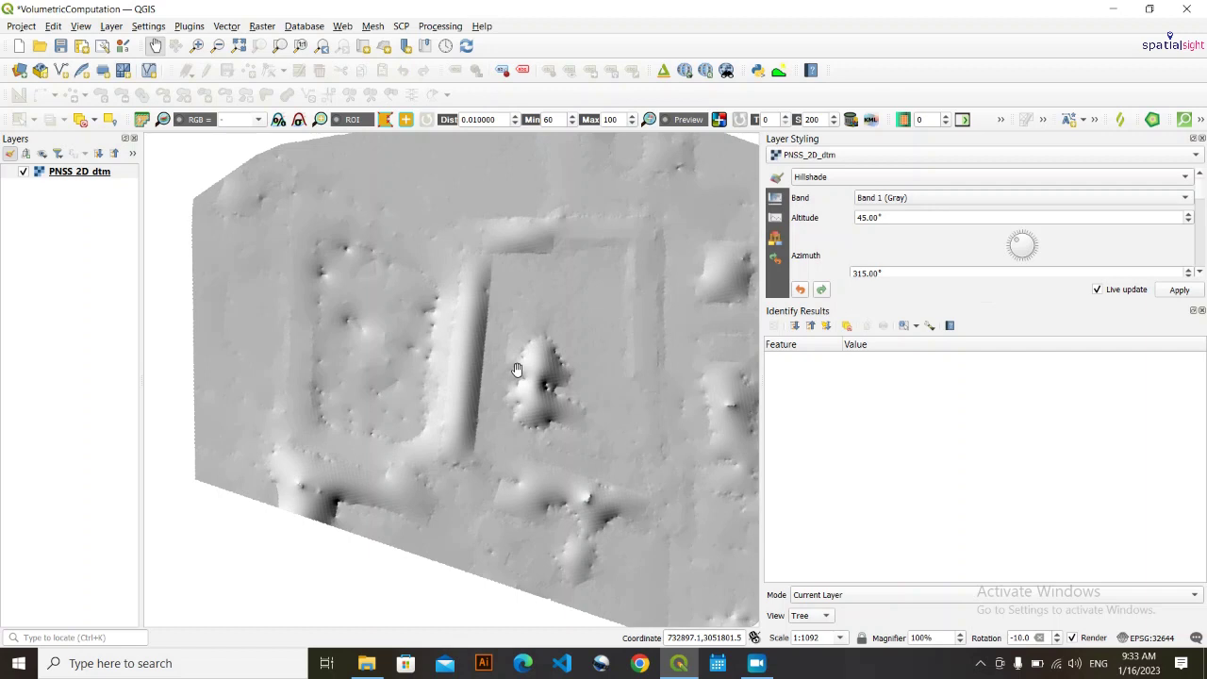
- Identify the raster elevation values at several spots in and around the western depression, then return to the Pan tool
key("ctrl+shift+i")
left_click(471, 351)
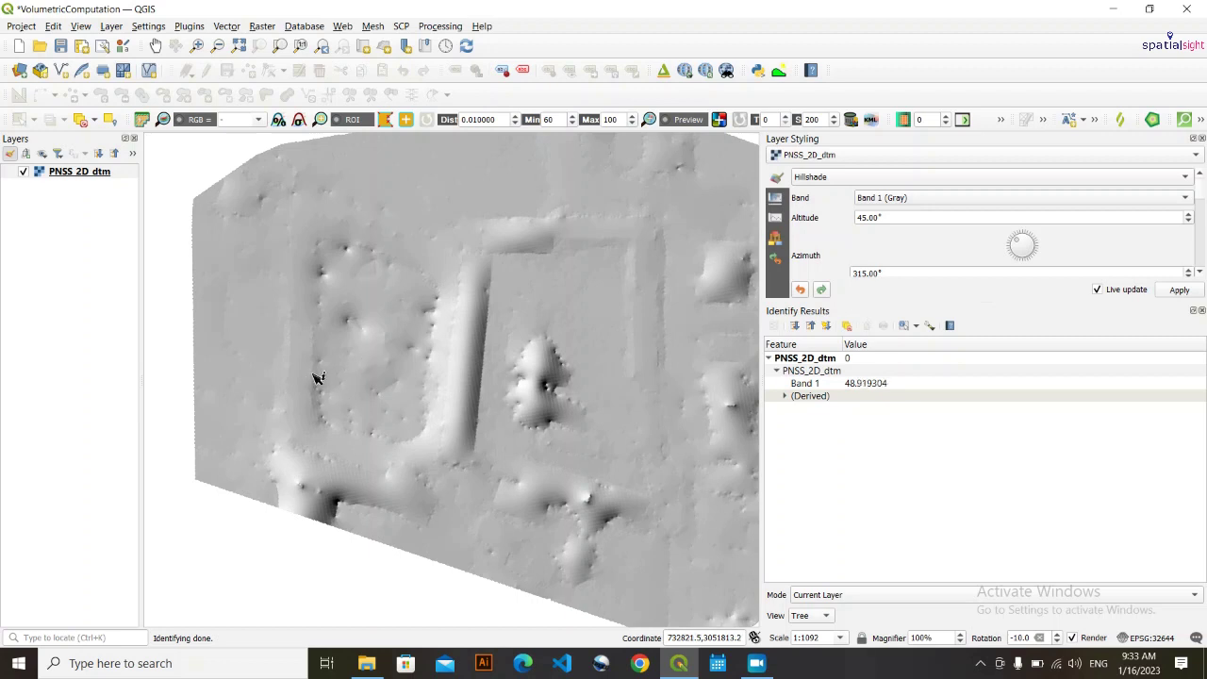
left_click(355, 335)
left_click(412, 376)
left_click(351, 325)
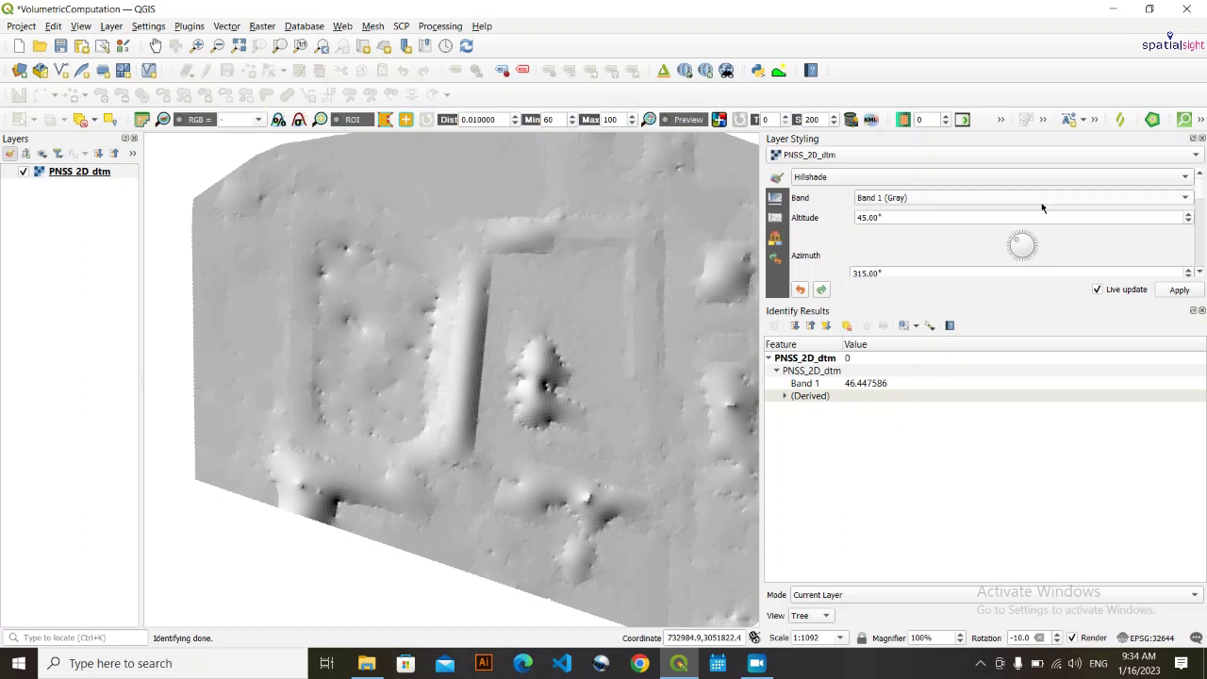
left_click(155, 45)
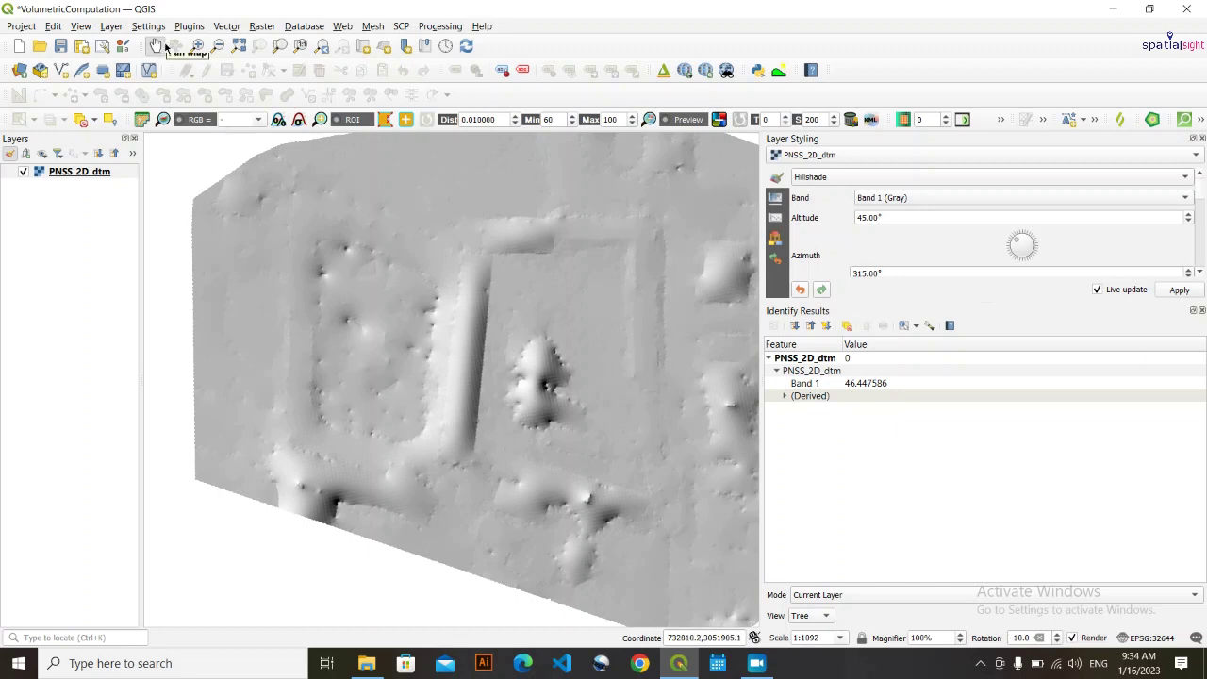
- Start a new shapefile layer and set its output file to Boundary in the Lab2.5 data folder
left_click(111, 25)
mouse_move(158, 66)
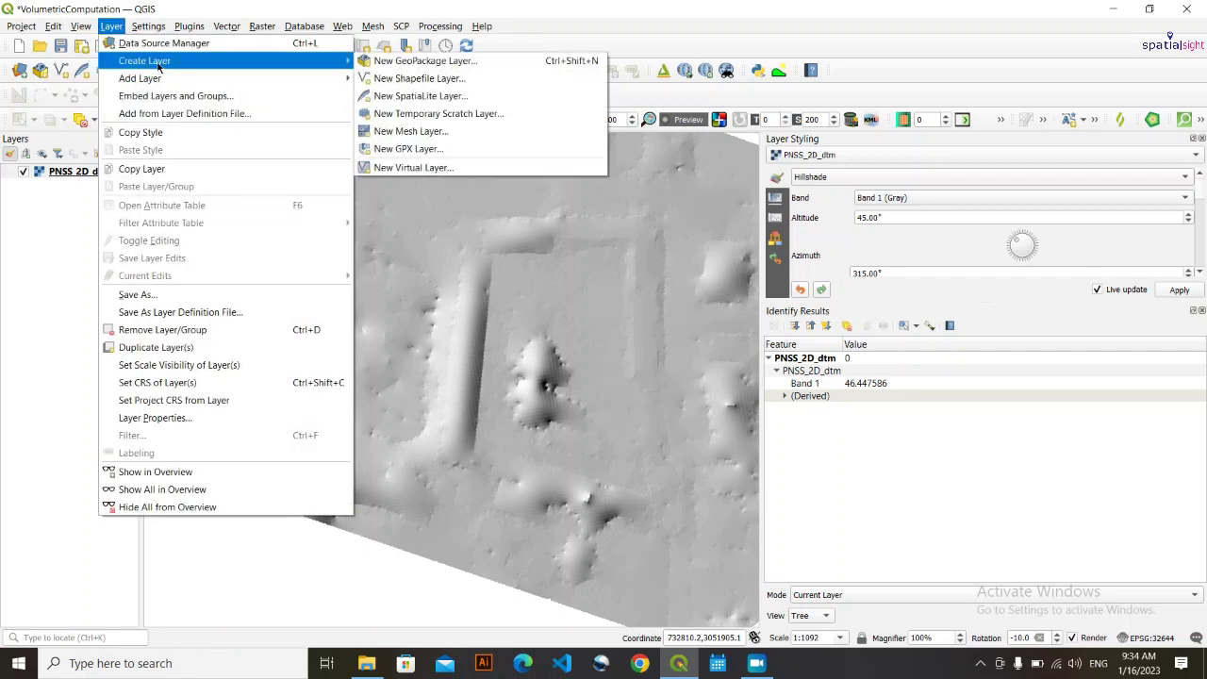
left_click(438, 79)
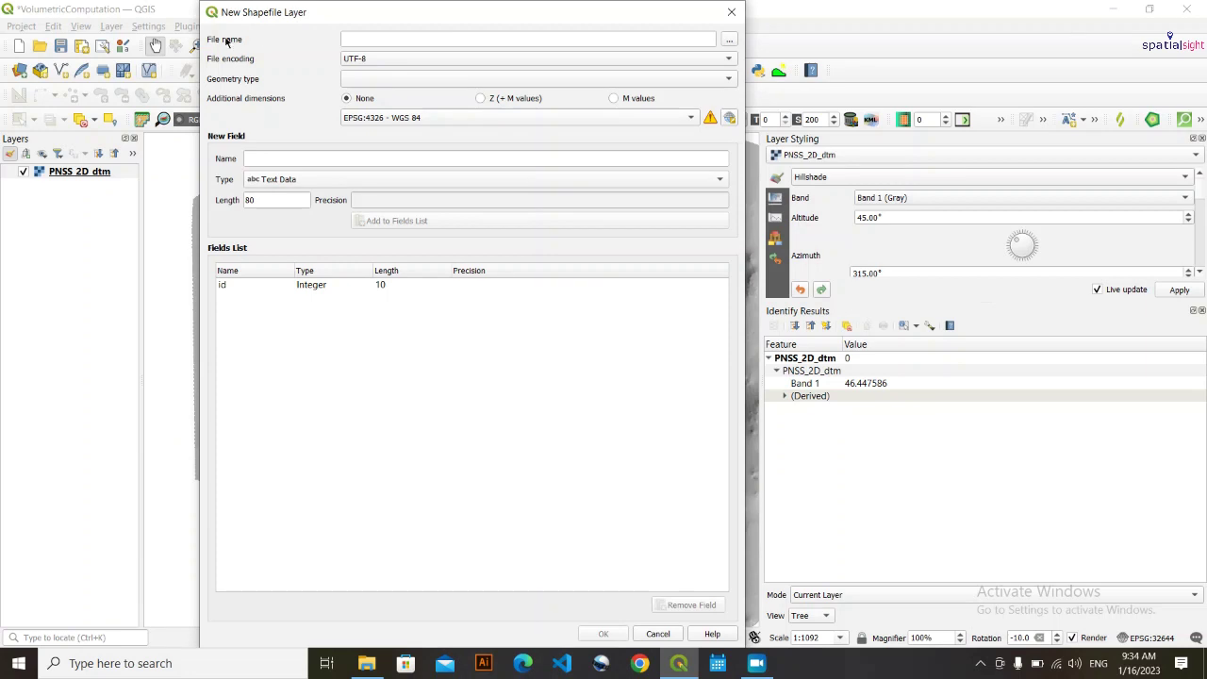
left_click(729, 42)
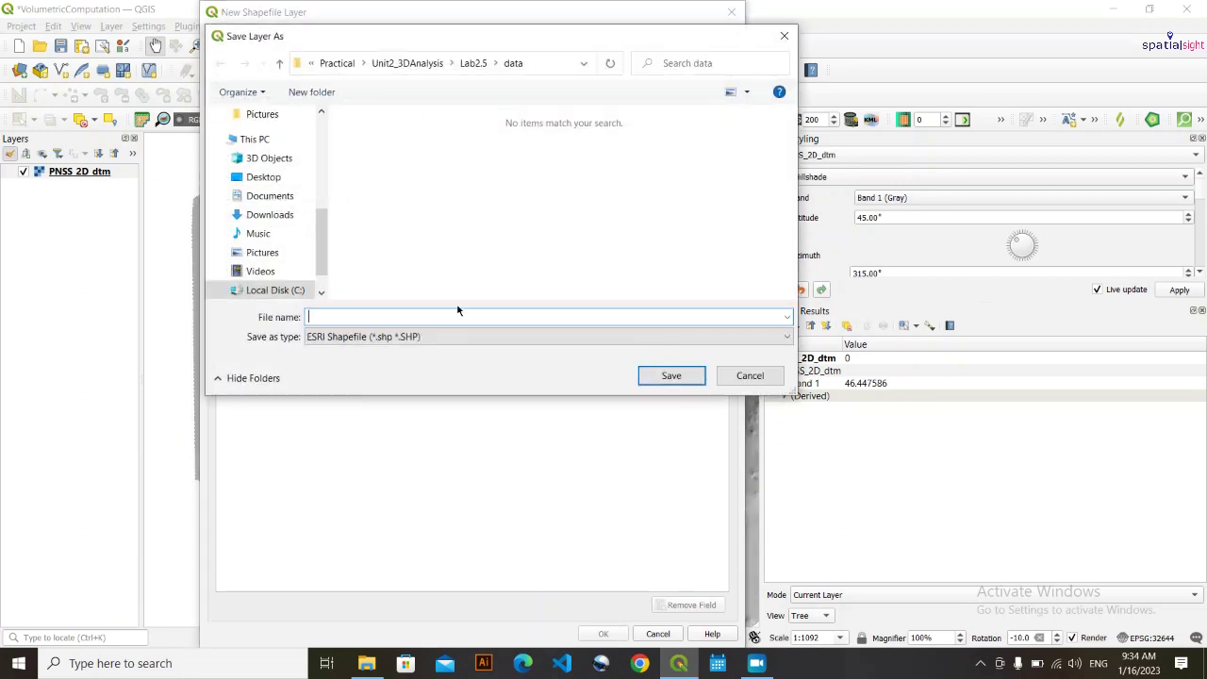
scroll(305, 178, "up", 3)
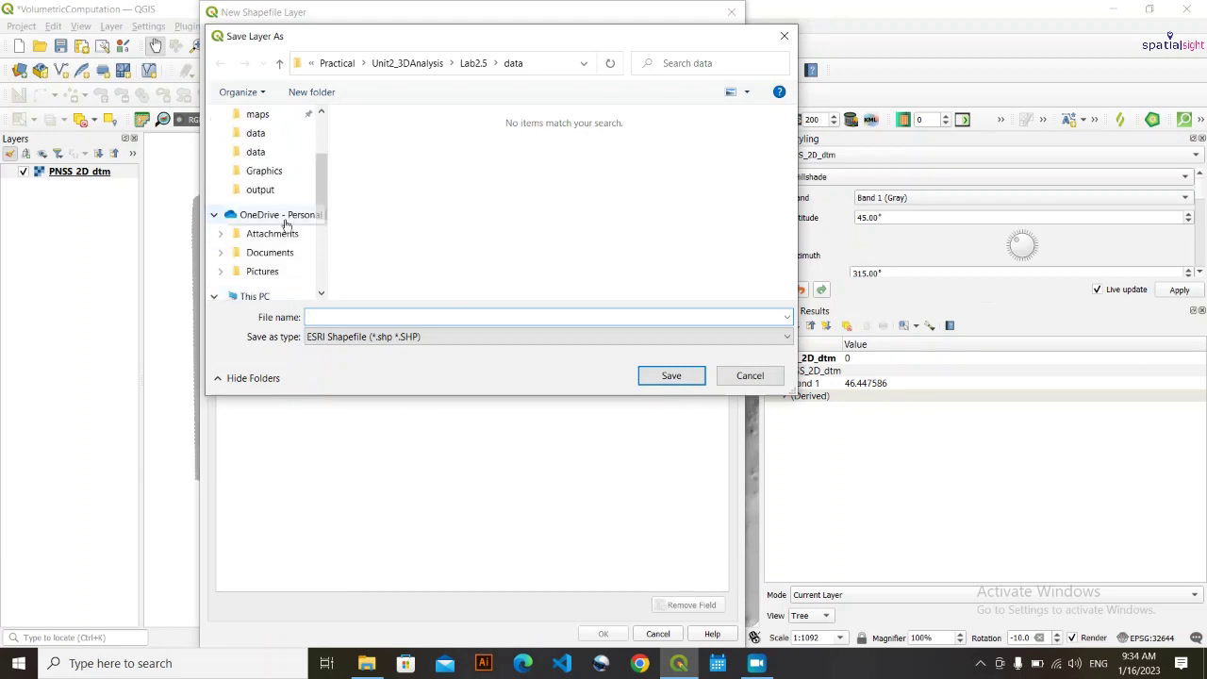
left_click(271, 159)
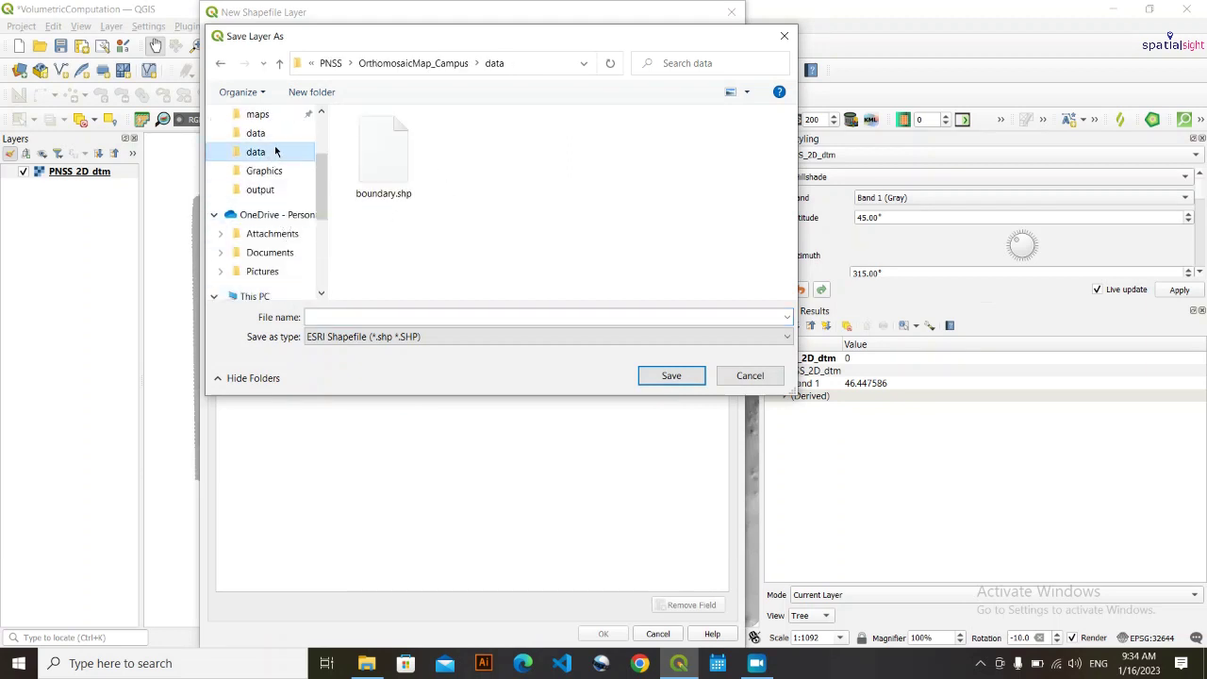
left_click(269, 133)
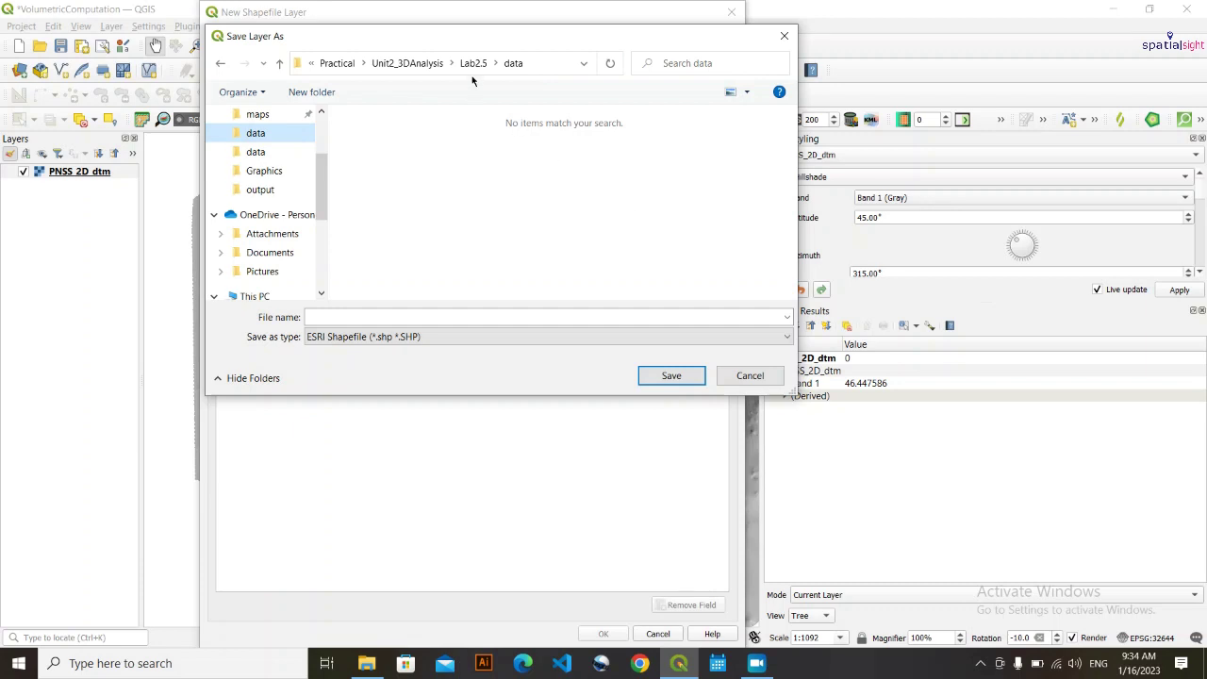
left_click(443, 316)
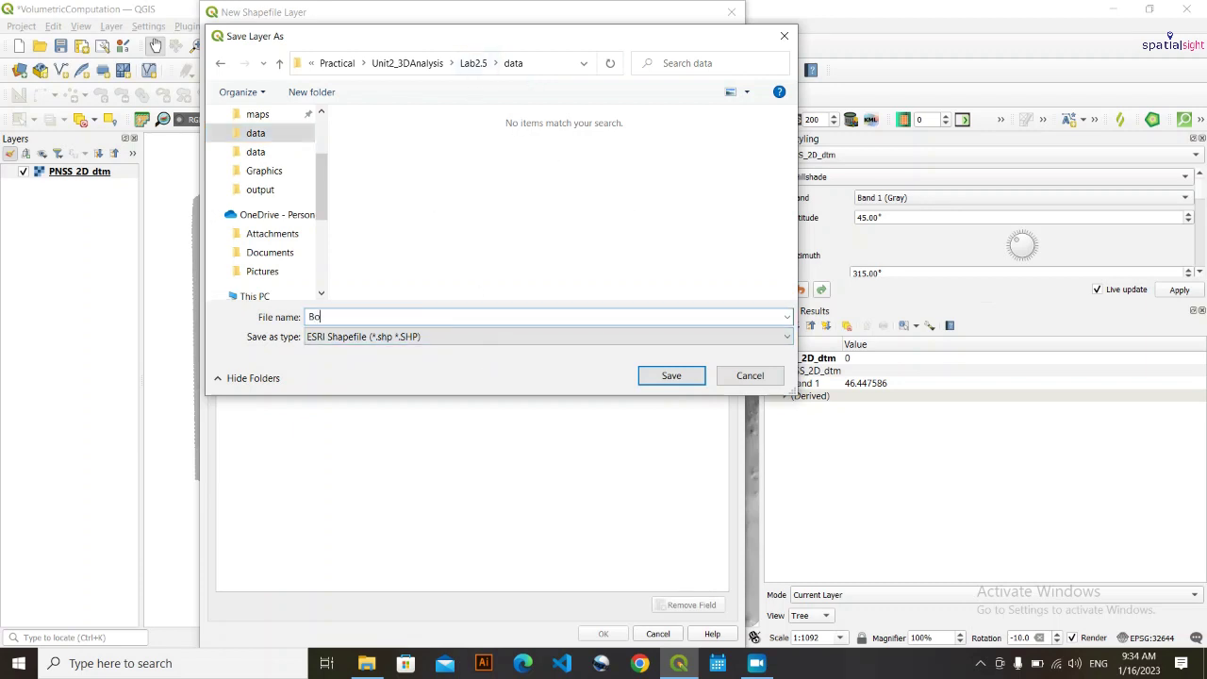
type("Boundary")
key("Return")
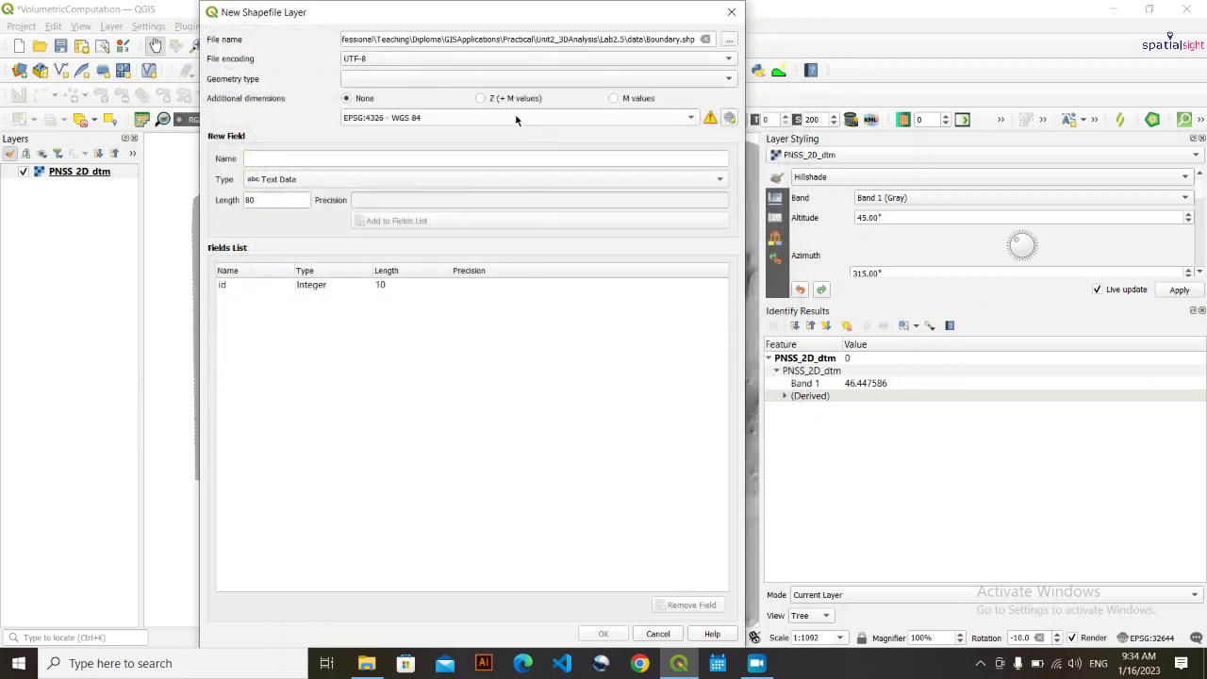
- Create the Boundary shapefile with Polygon geometry and the project CRS EPSG:32644 - WGS 84 / UTM zone 44N
left_click(730, 79)
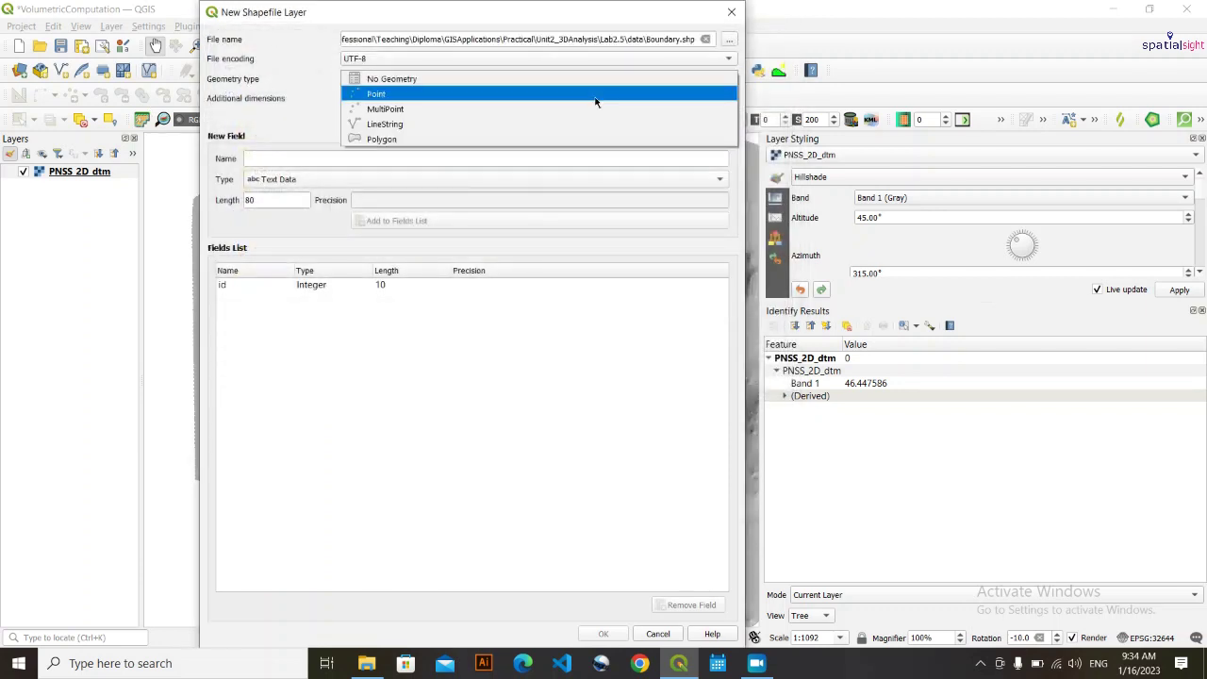
left_click(383, 139)
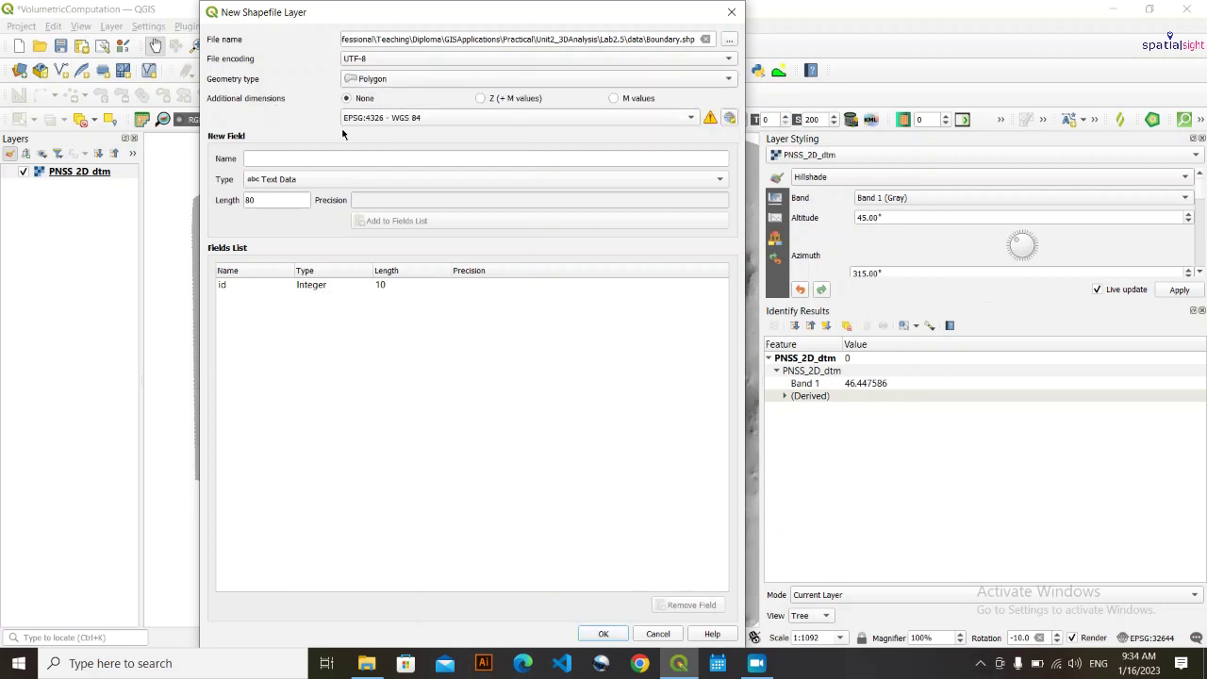
left_click(404, 120)
left_click(518, 134)
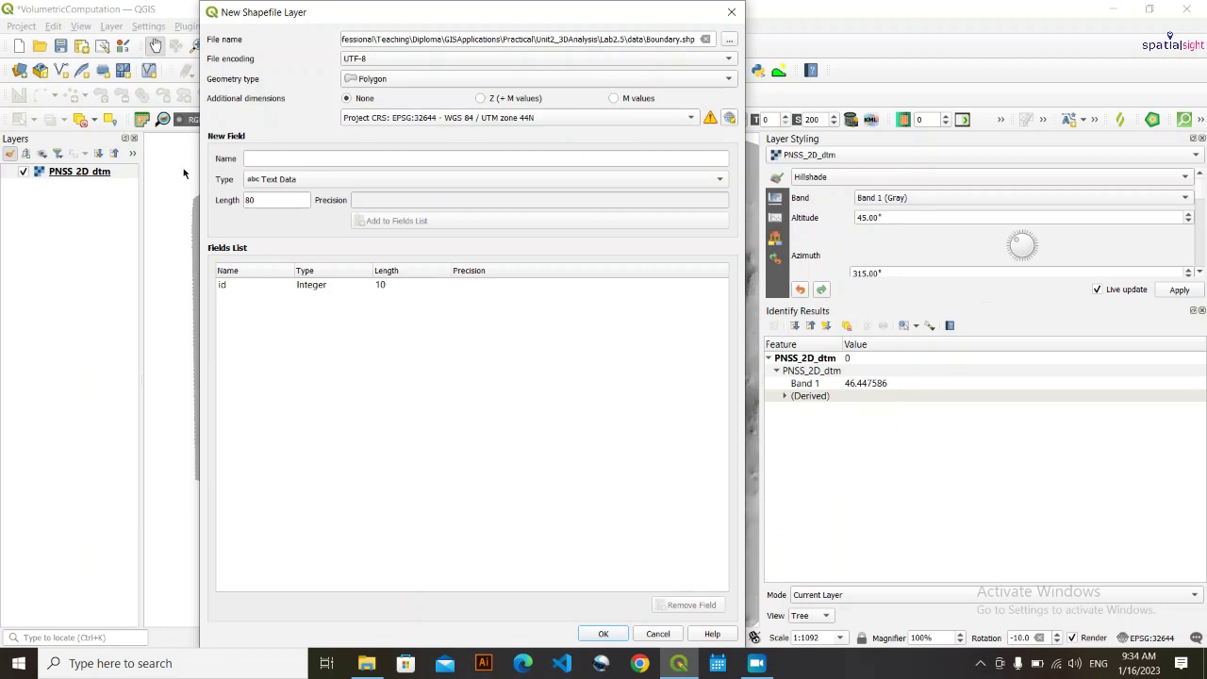
left_click(603, 633)
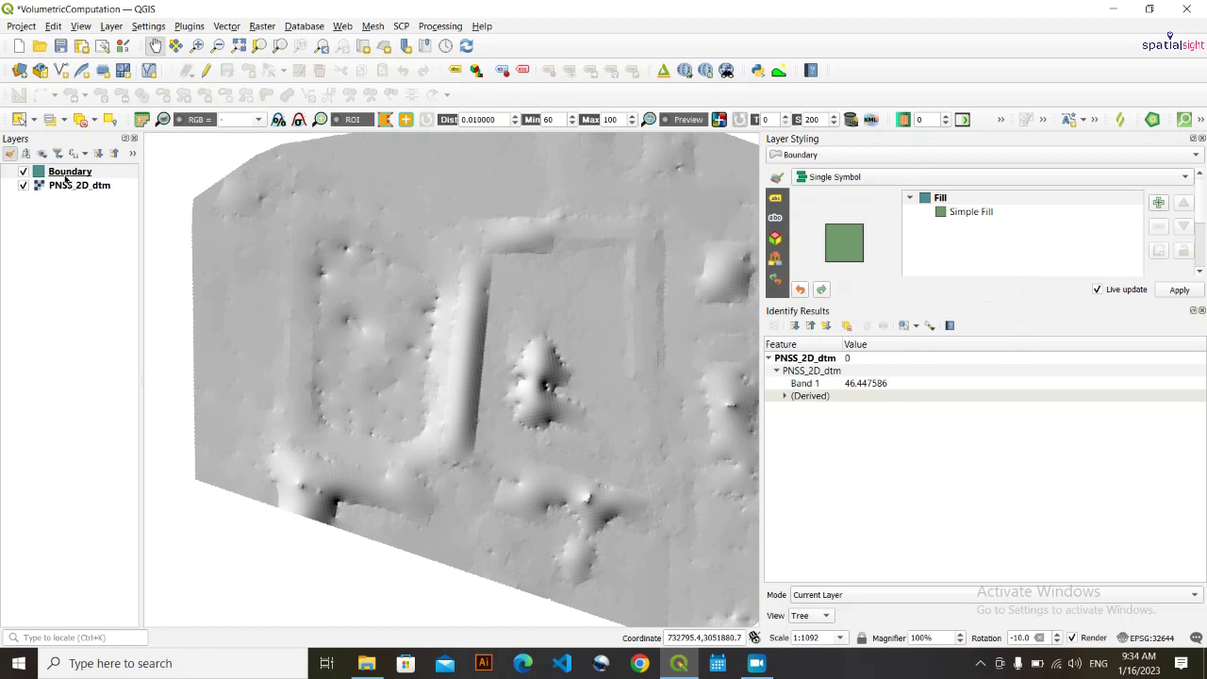
- Make the Boundary layer editable and start a new polygon feature at the western depression
left_click(66, 175)
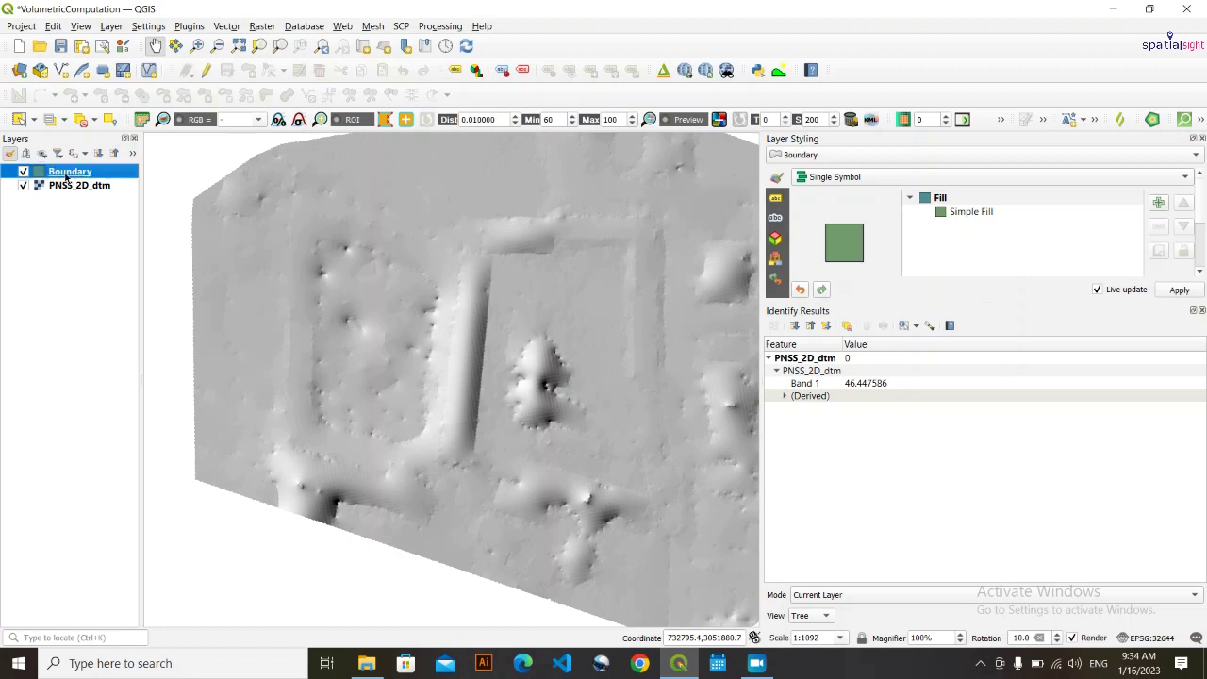
left_click(207, 72)
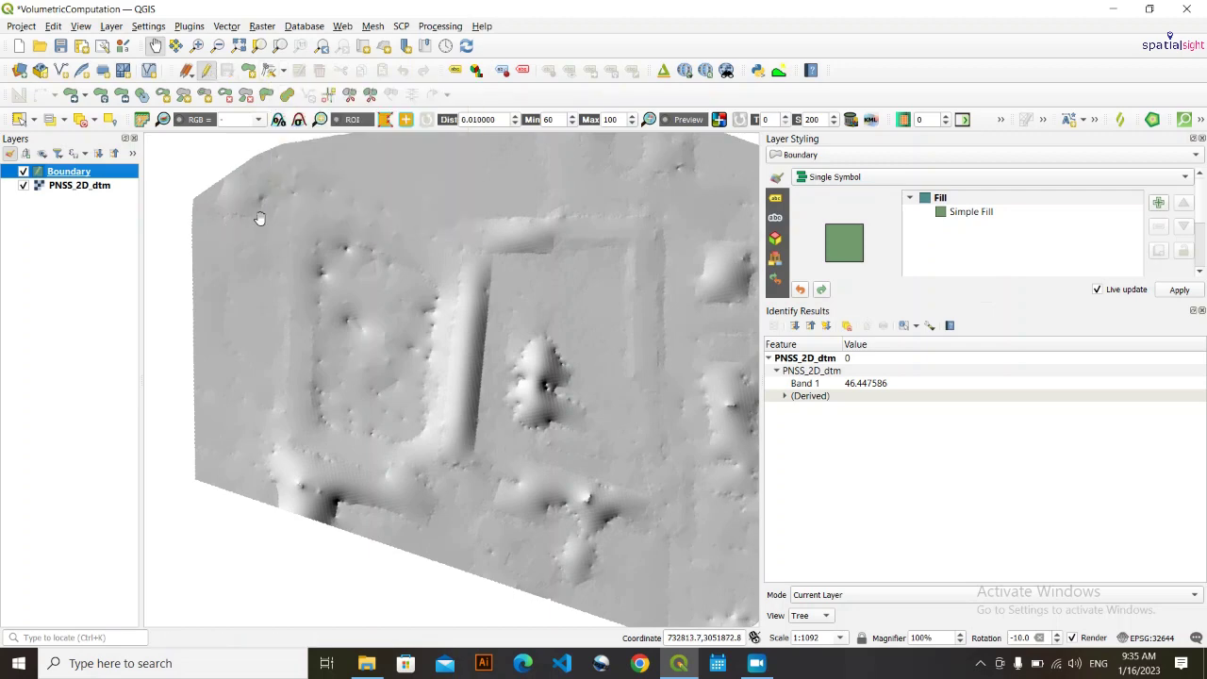
left_click(248, 77)
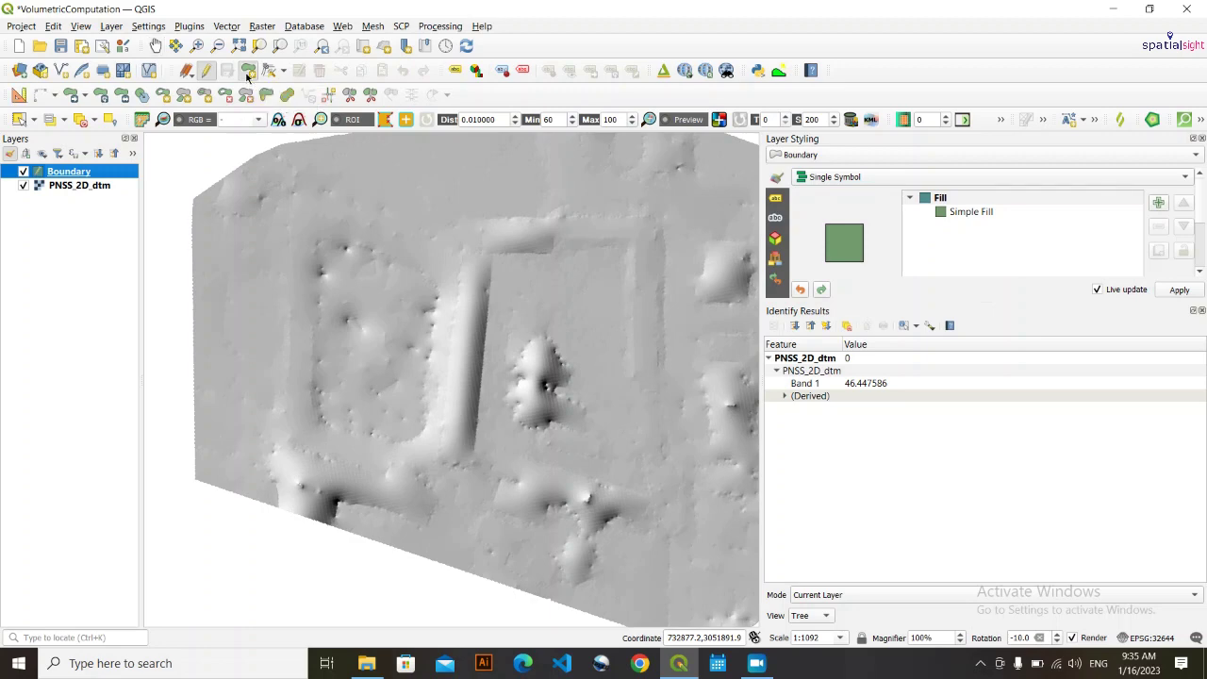
scroll(314, 262, "up", 1)
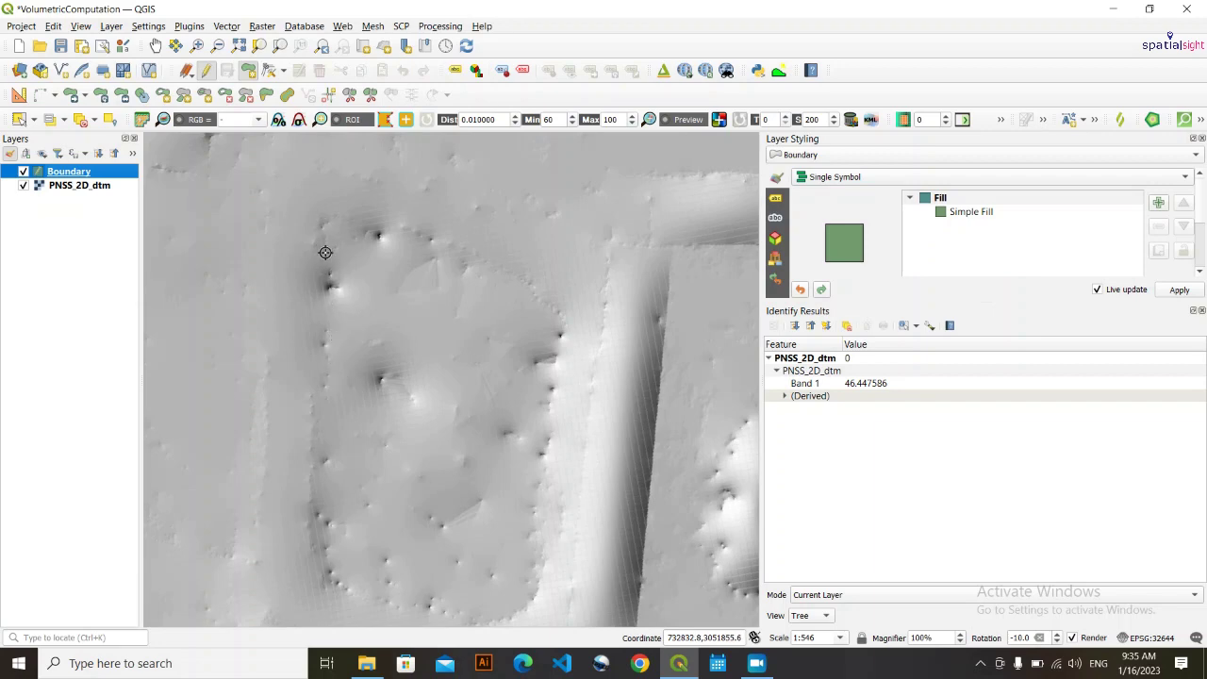
left_click_drag(374, 357, 355, 333)
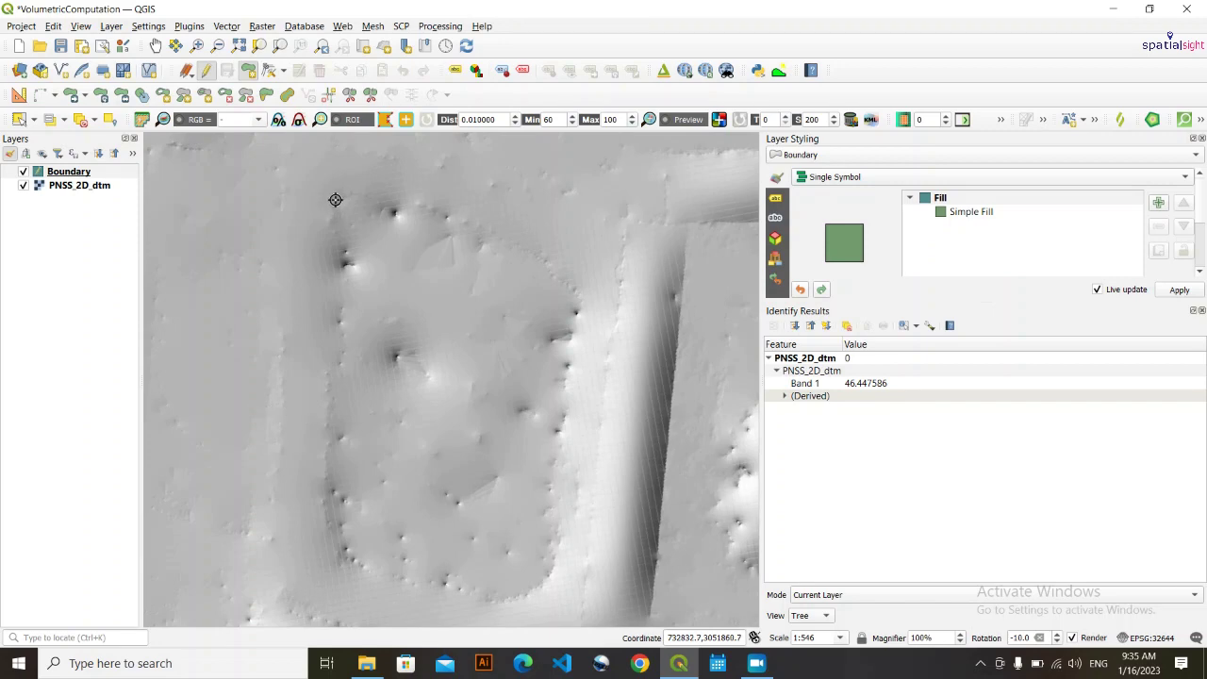
- Digitize one polygon around the outer edge of the western depression and give the feature id 1
left_click_drag(335, 196, 322, 480)
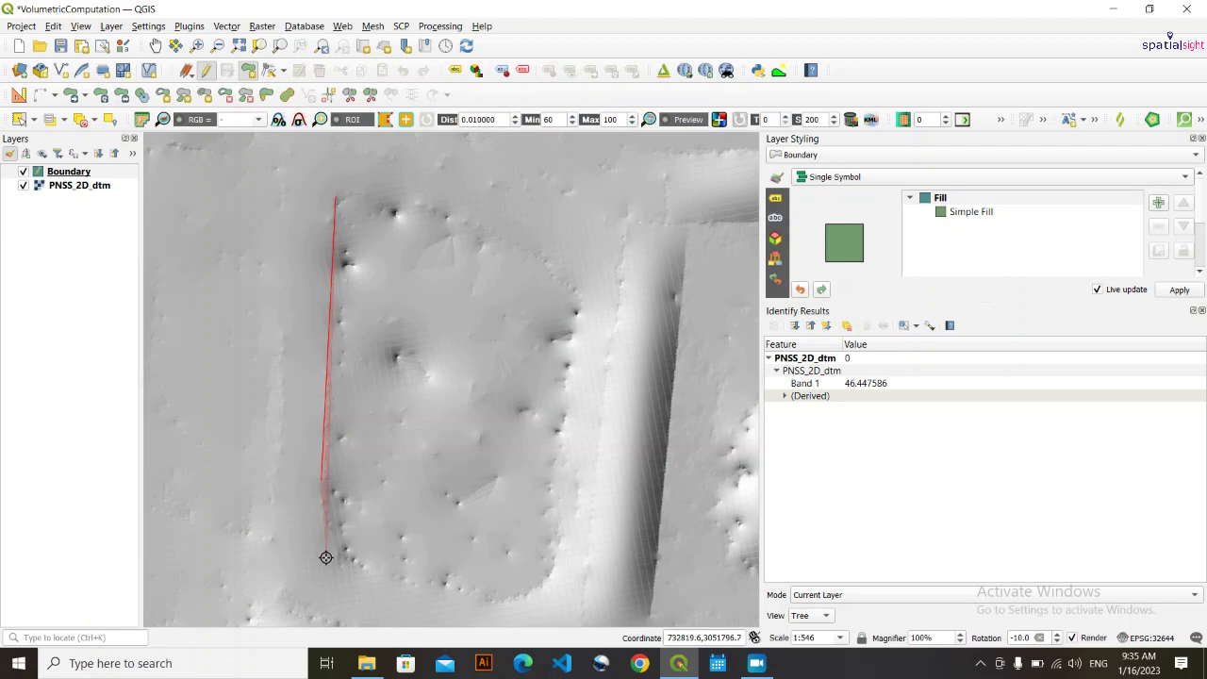
left_click(329, 557)
left_click(377, 601)
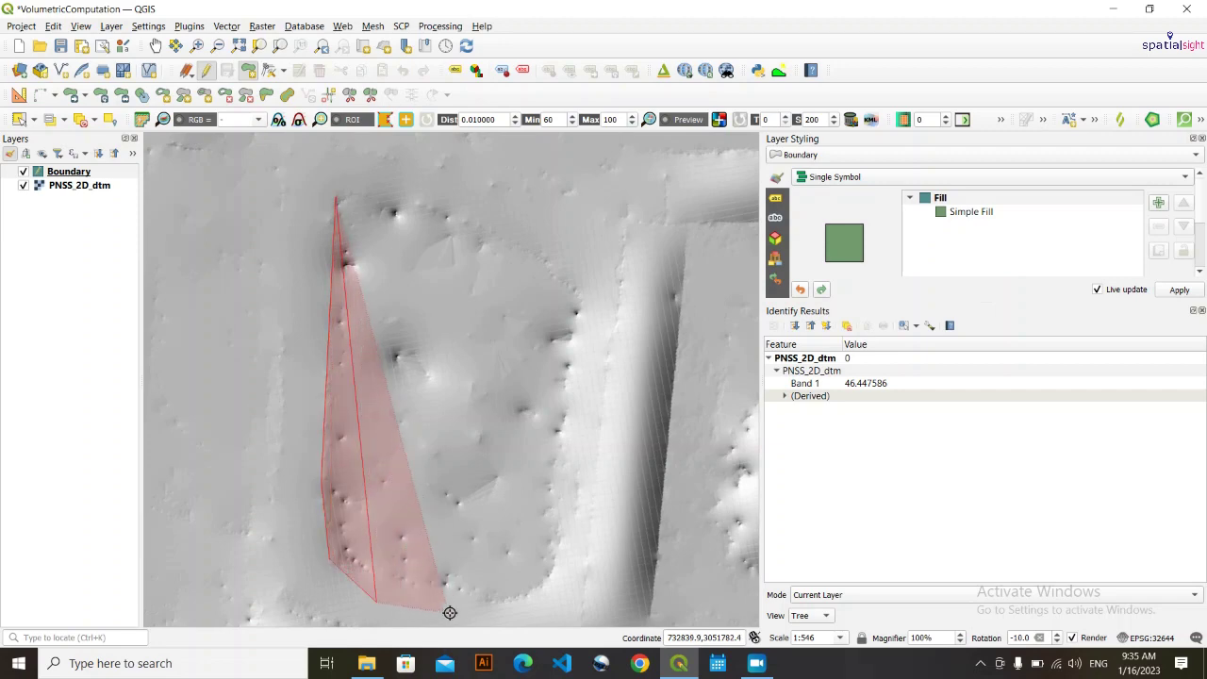
left_click(451, 610)
left_click(536, 604)
left_click(556, 580)
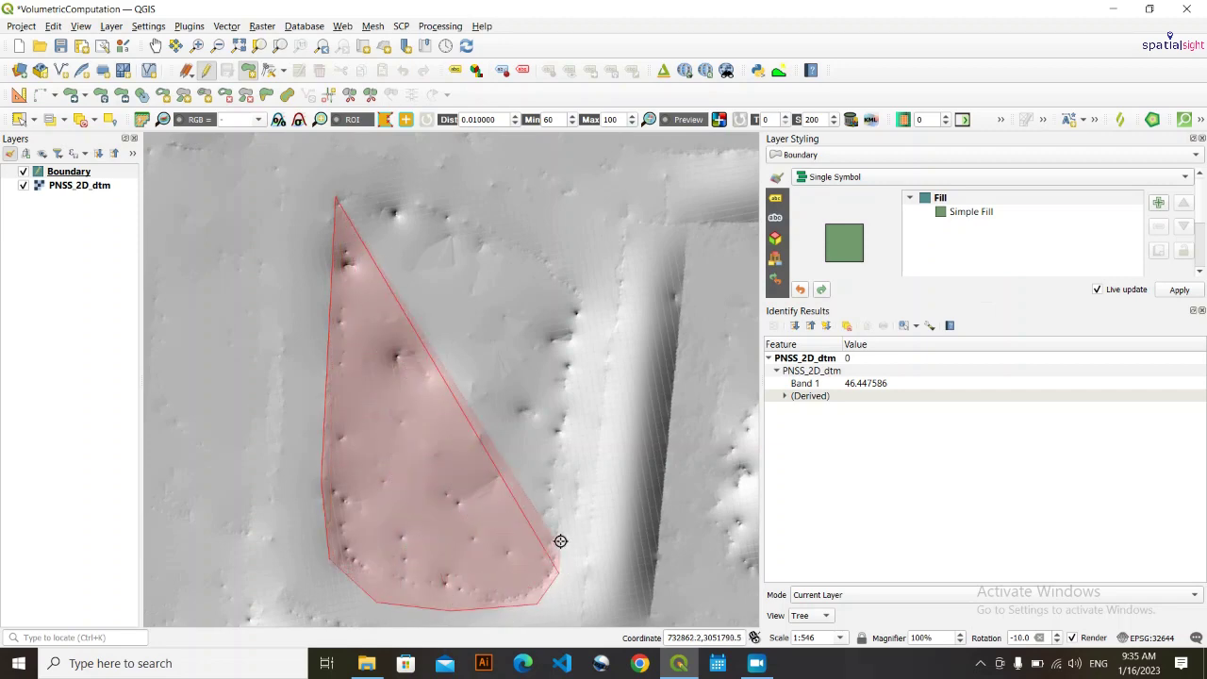
left_click(567, 508)
left_click(572, 409)
left_click(585, 348)
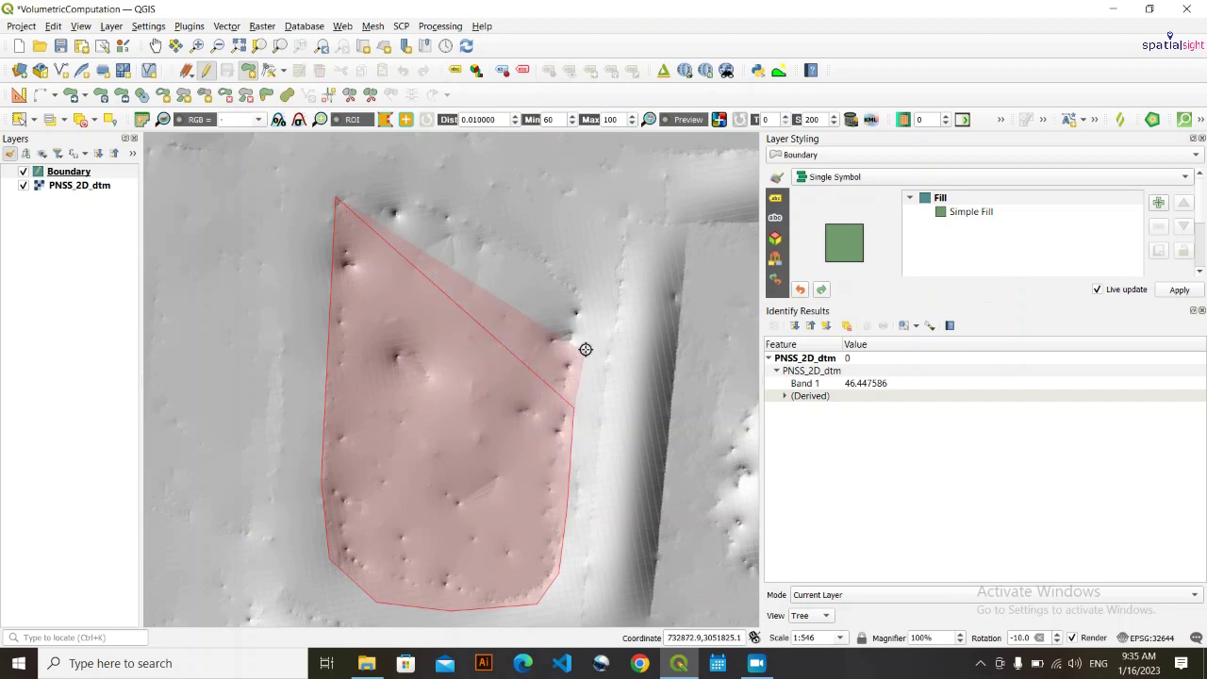
left_click(589, 313)
left_click(585, 272)
left_click(537, 243)
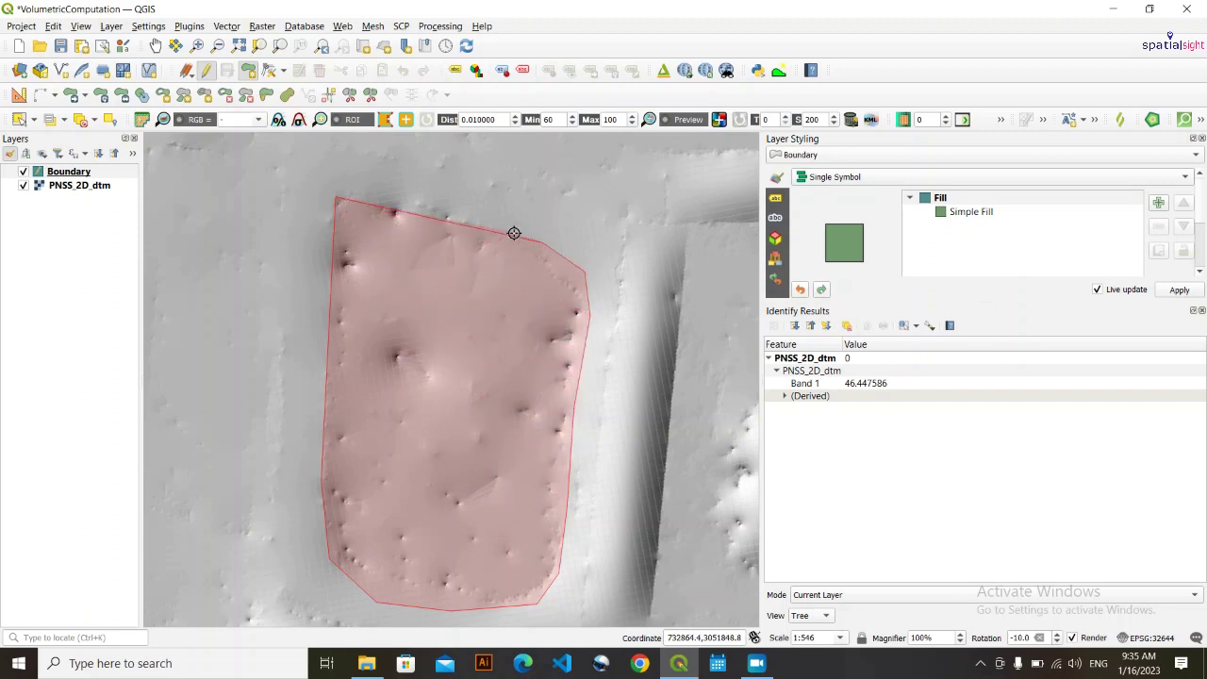
left_click(472, 215)
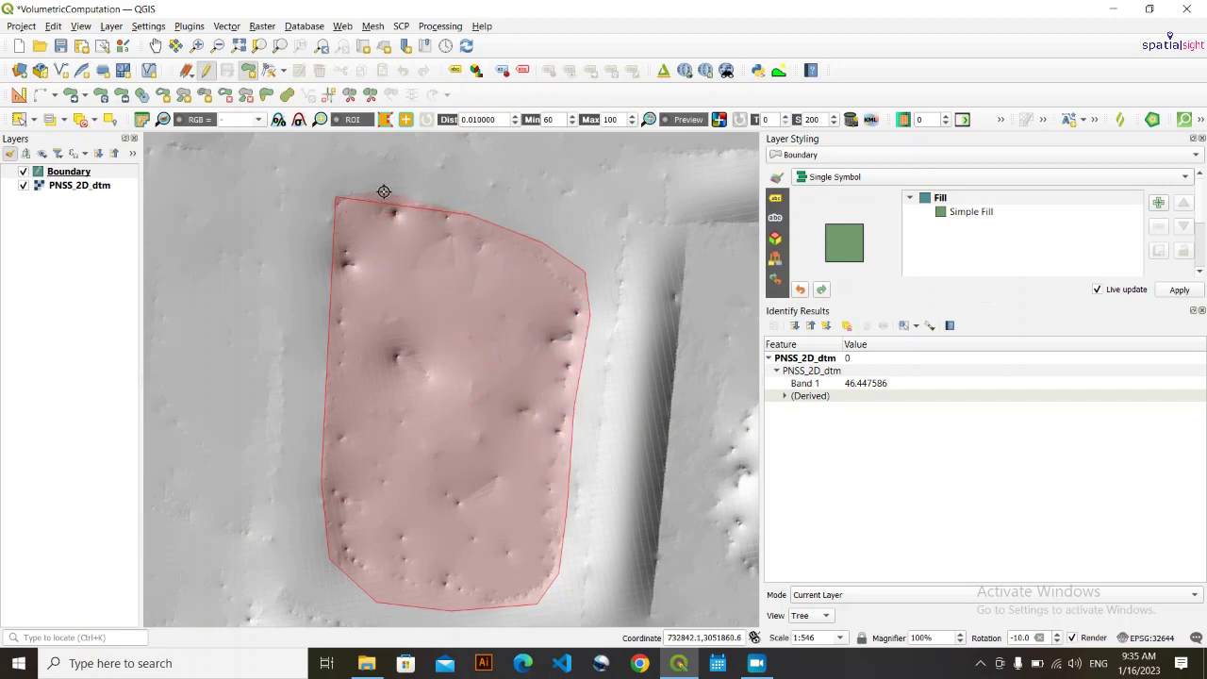
right_click(333, 197)
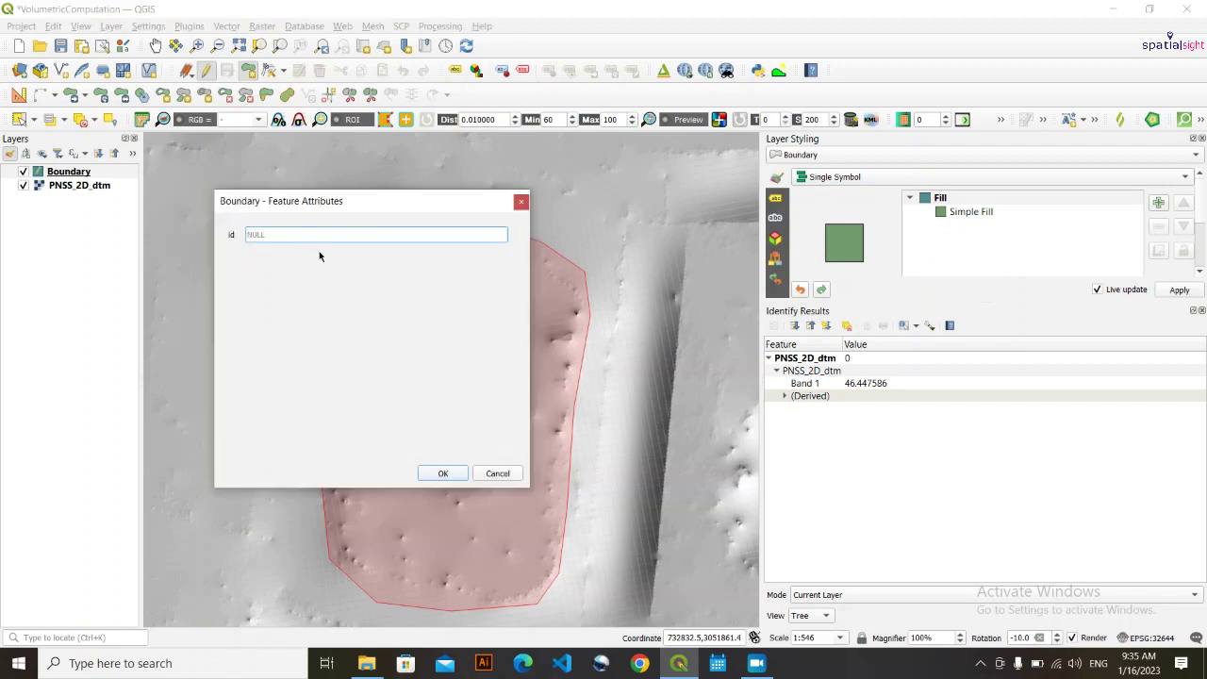
type("1")
left_click(442, 476)
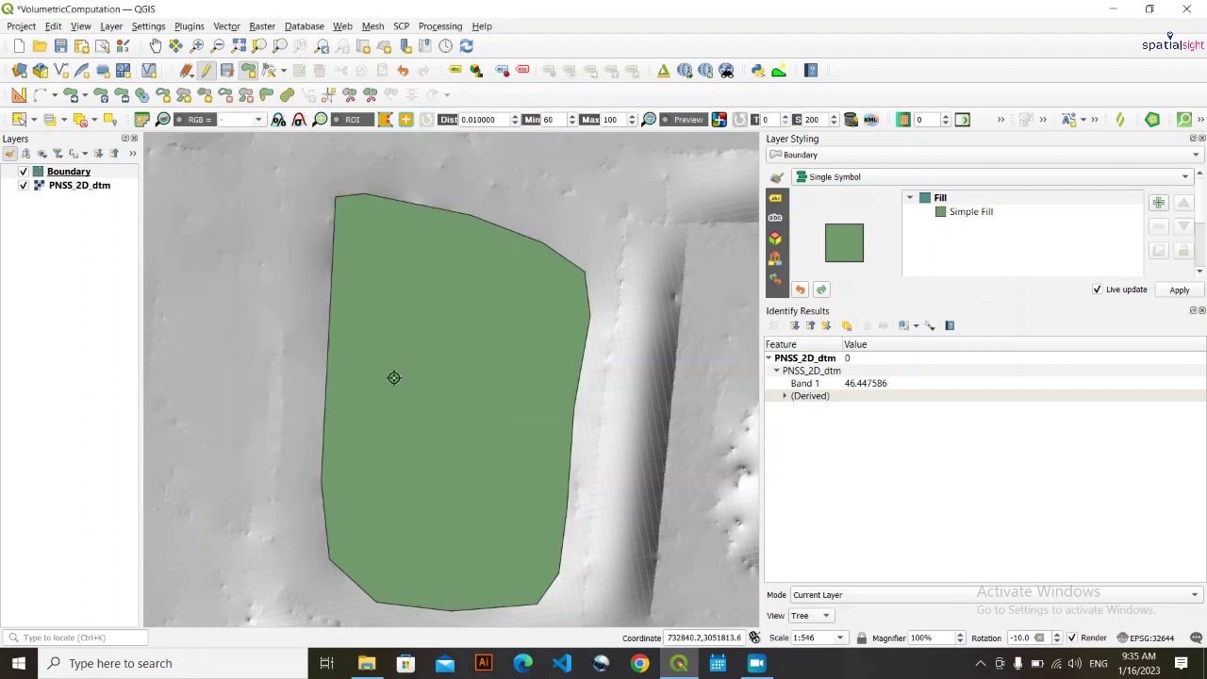
- Save the Boundary layer edits and end its editing session, then return to the Pan tool
left_click(227, 72)
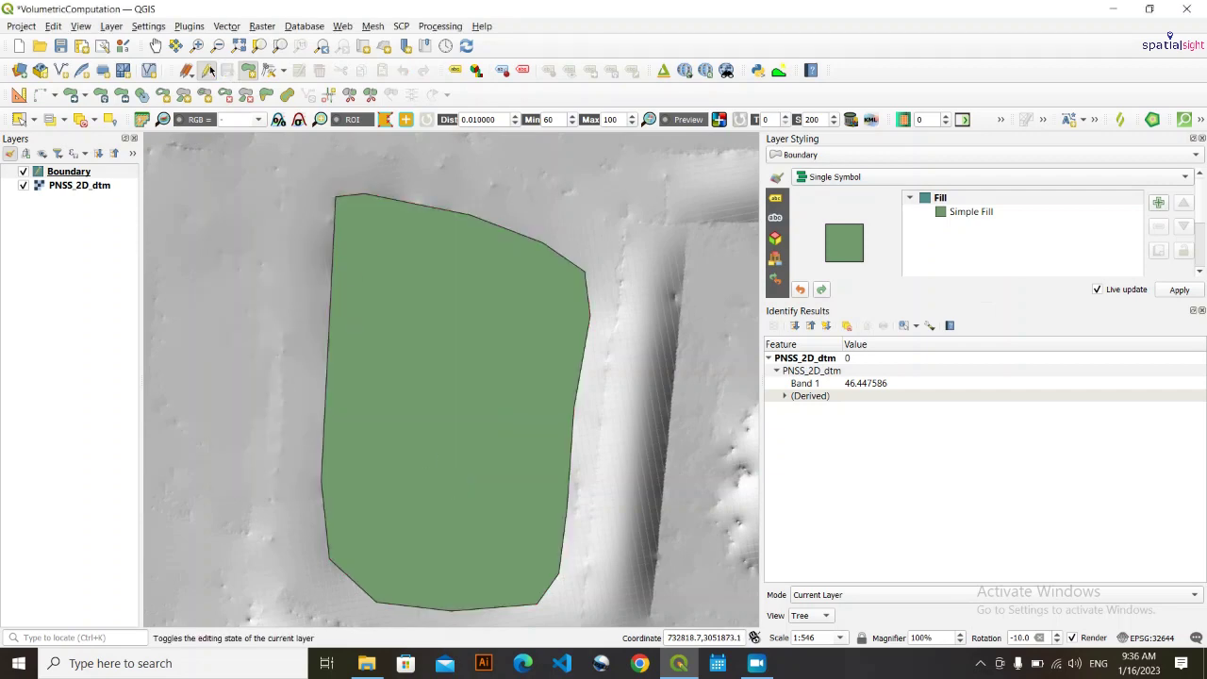
left_click(206, 72)
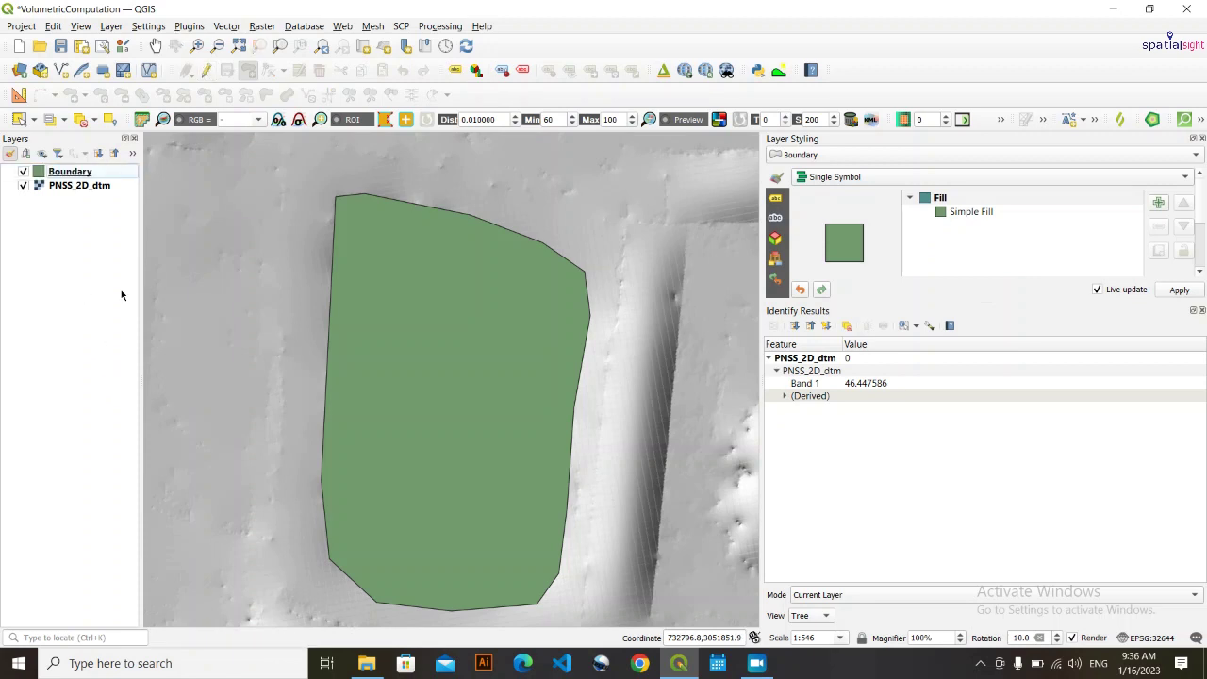
left_click(495, 360)
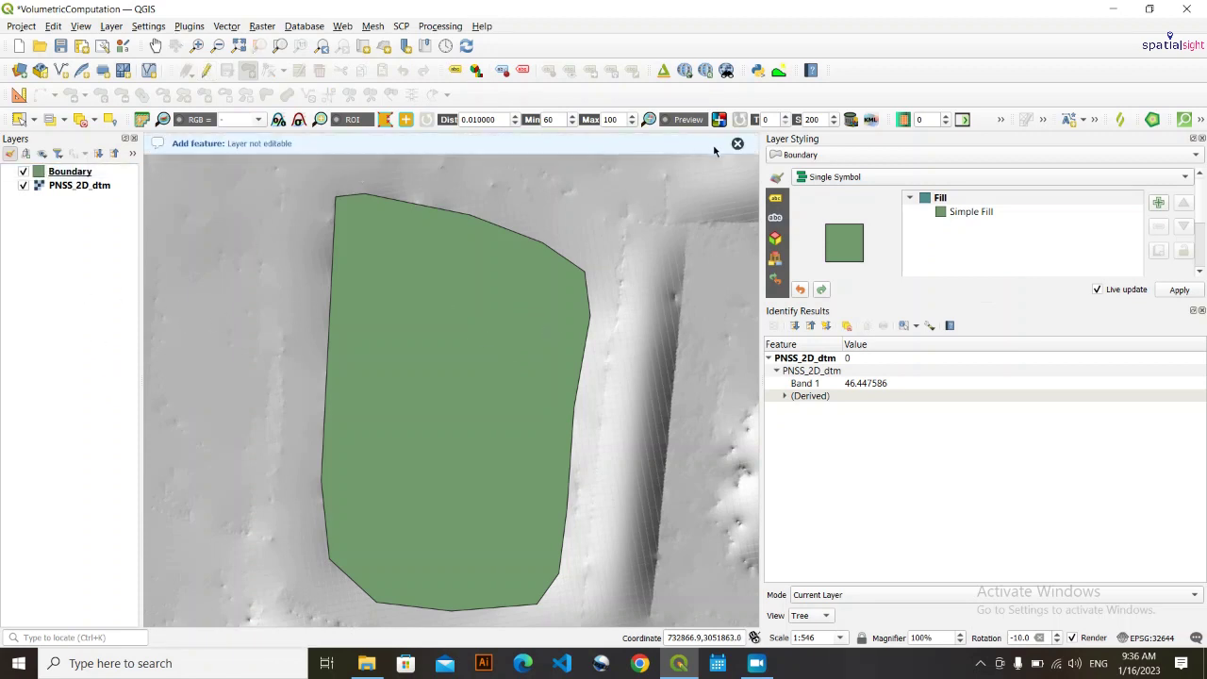
left_click(736, 143)
left_click(155, 46)
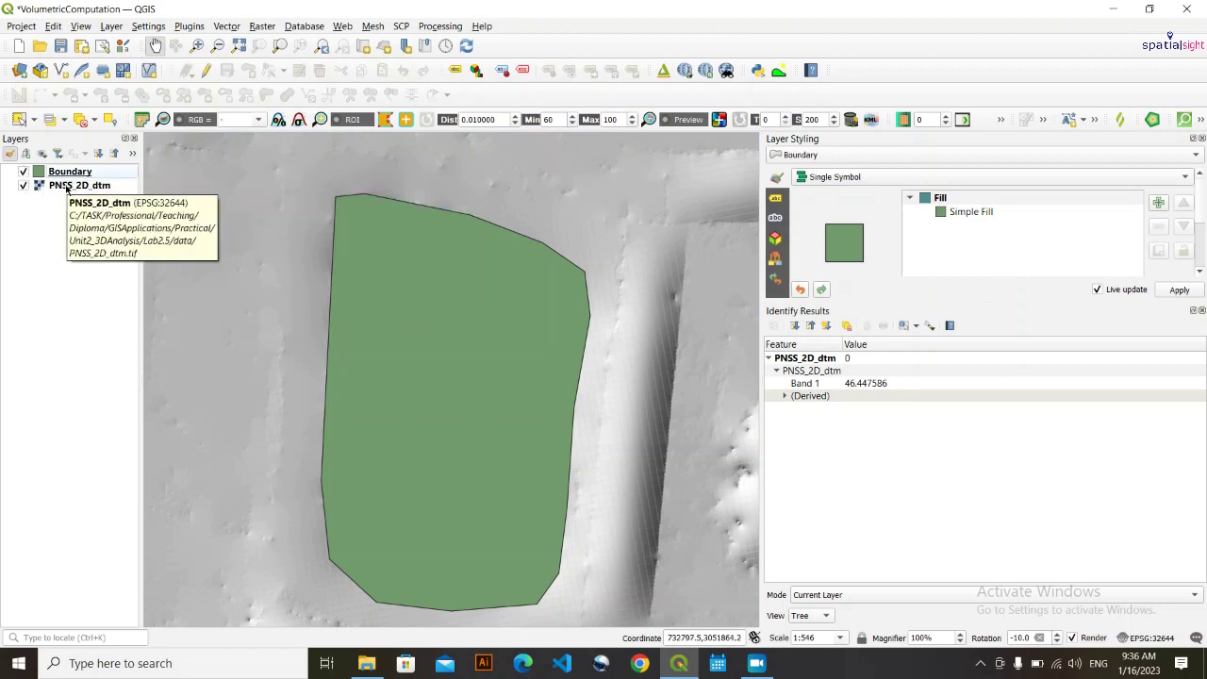
- Set up Clip Raster by Mask Layer with PNSS_2D_dtm as the input and Boundary as the mask layer
left_click(263, 26)
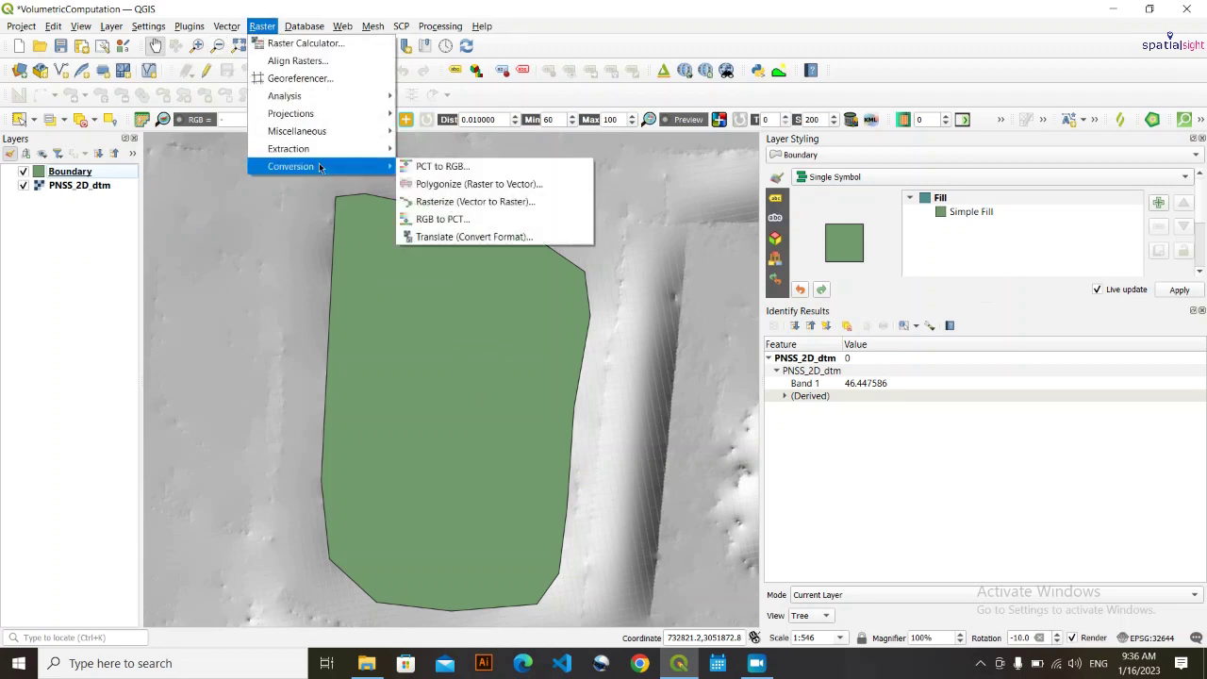
mouse_move(324, 157)
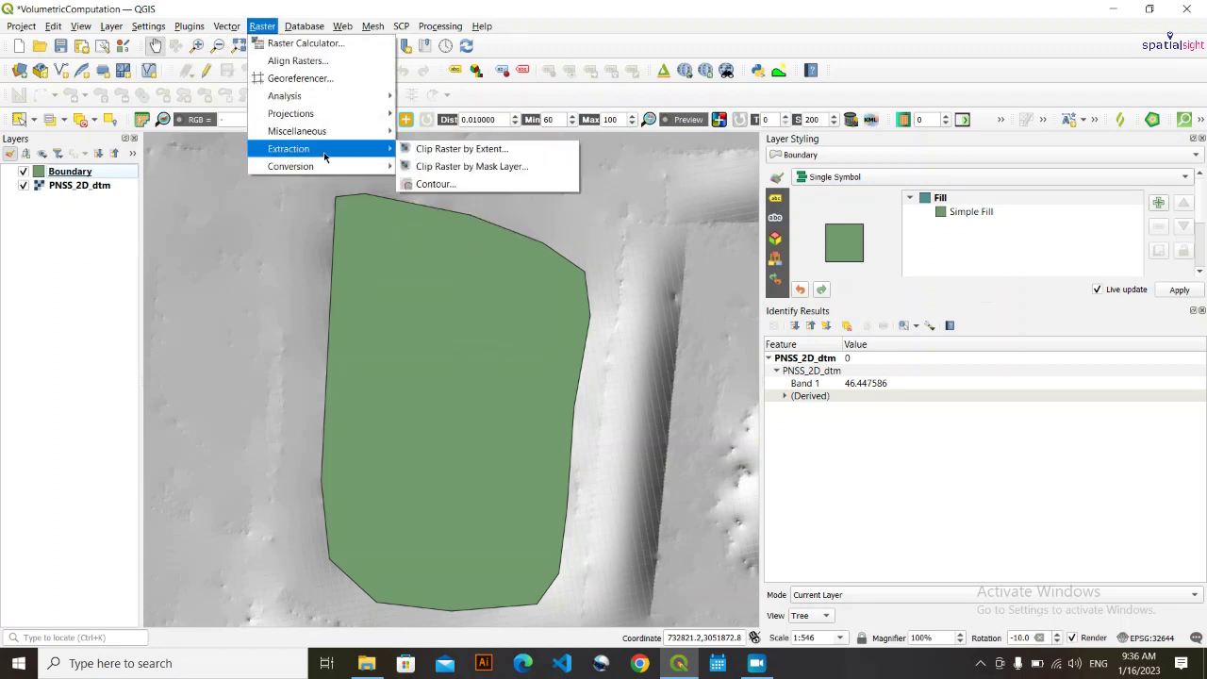
left_click(489, 166)
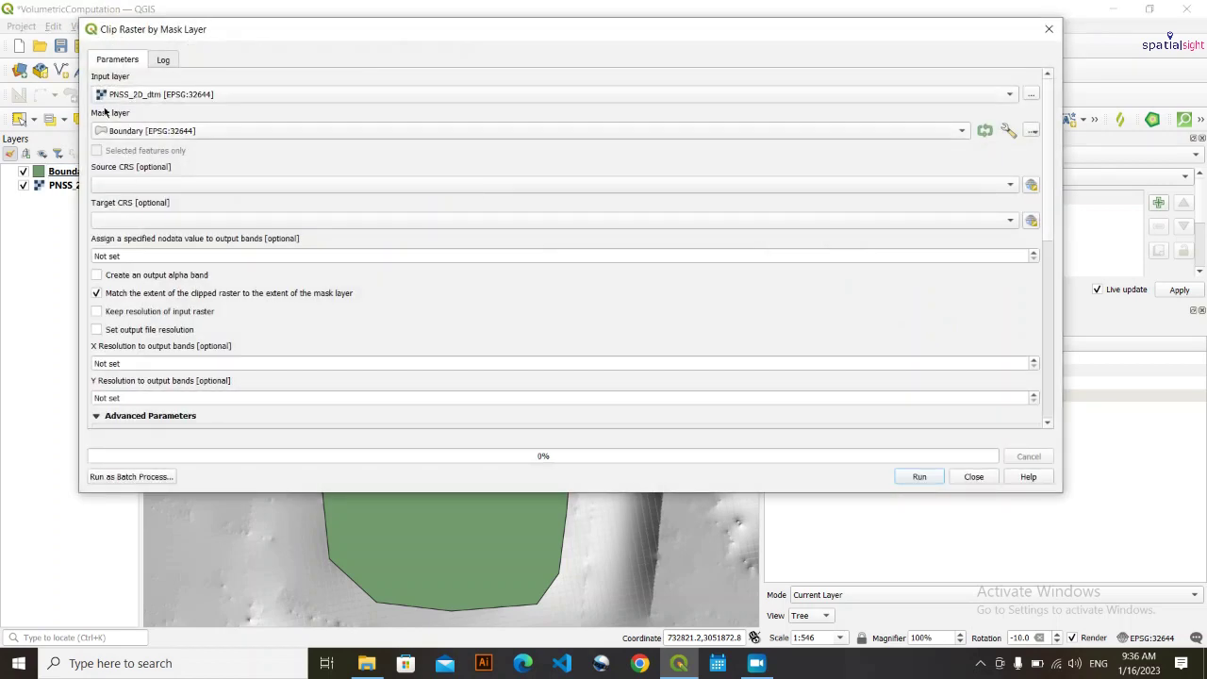
left_click(153, 134)
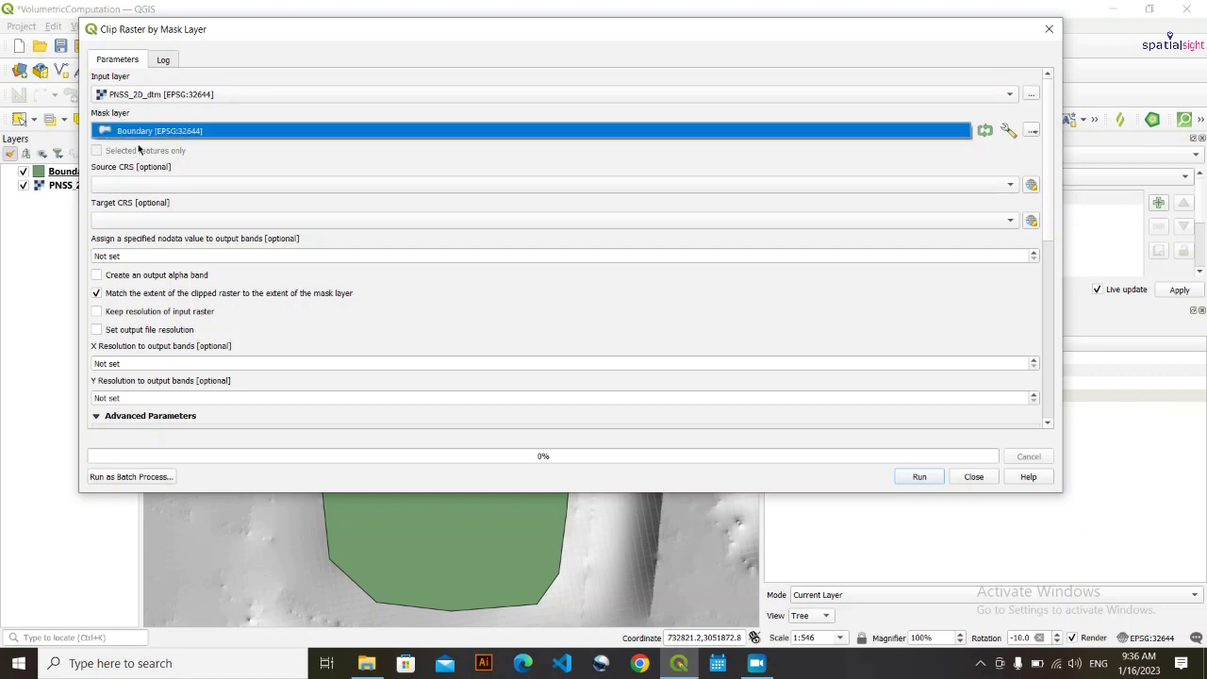
left_click(218, 163)
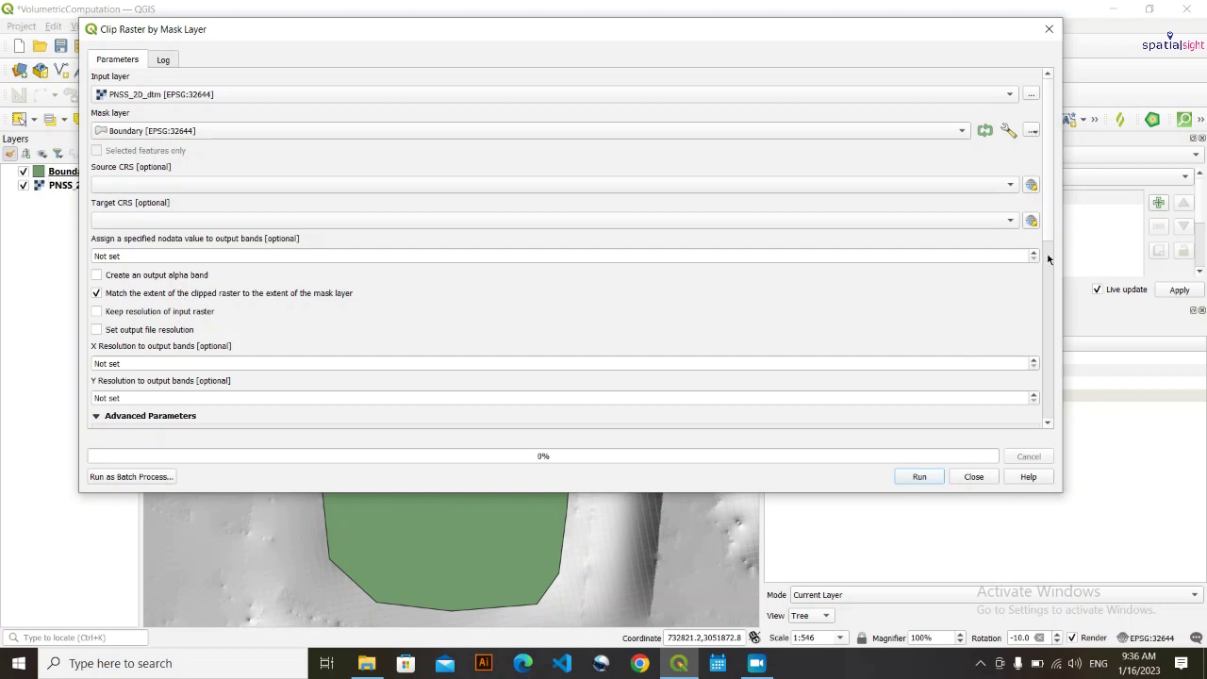
- Set the clipped raster's output to a TIF file named PondMasked2 in the Lab2.5 data folder
left_click_drag(1047, 200, 1041, 412)
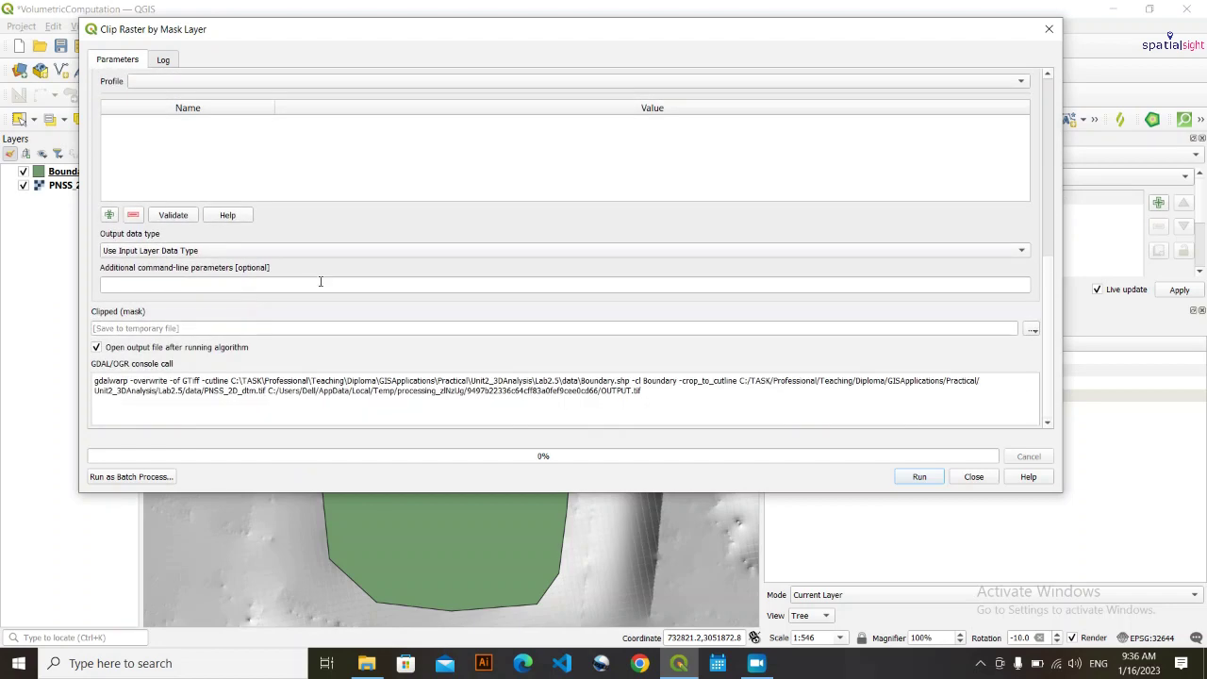
left_click(1032, 328)
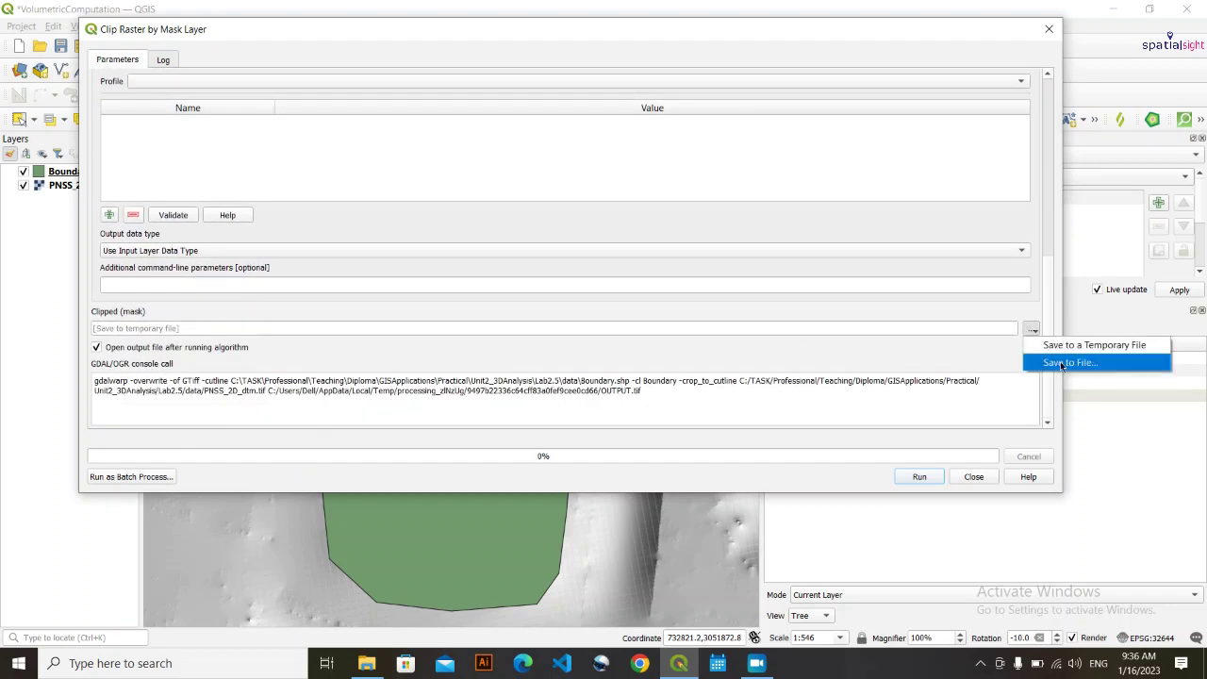
left_click(1062, 361)
scroll(142, 217, "up", 2)
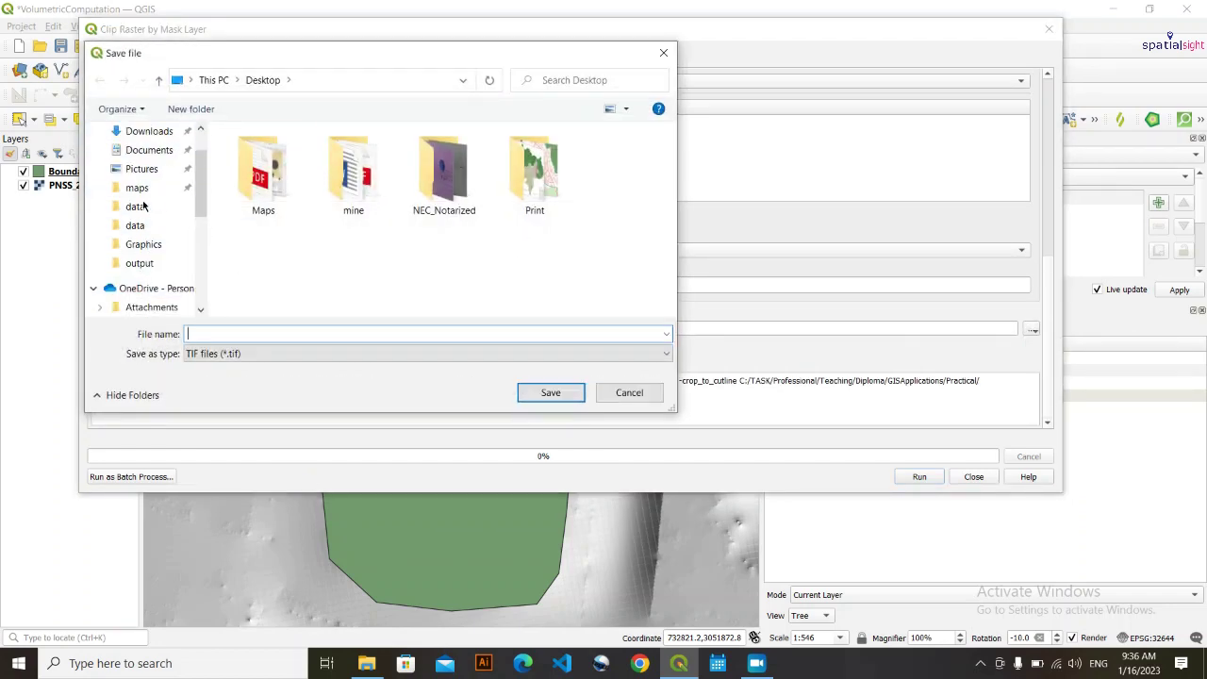
left_click(147, 224)
left_click(148, 210)
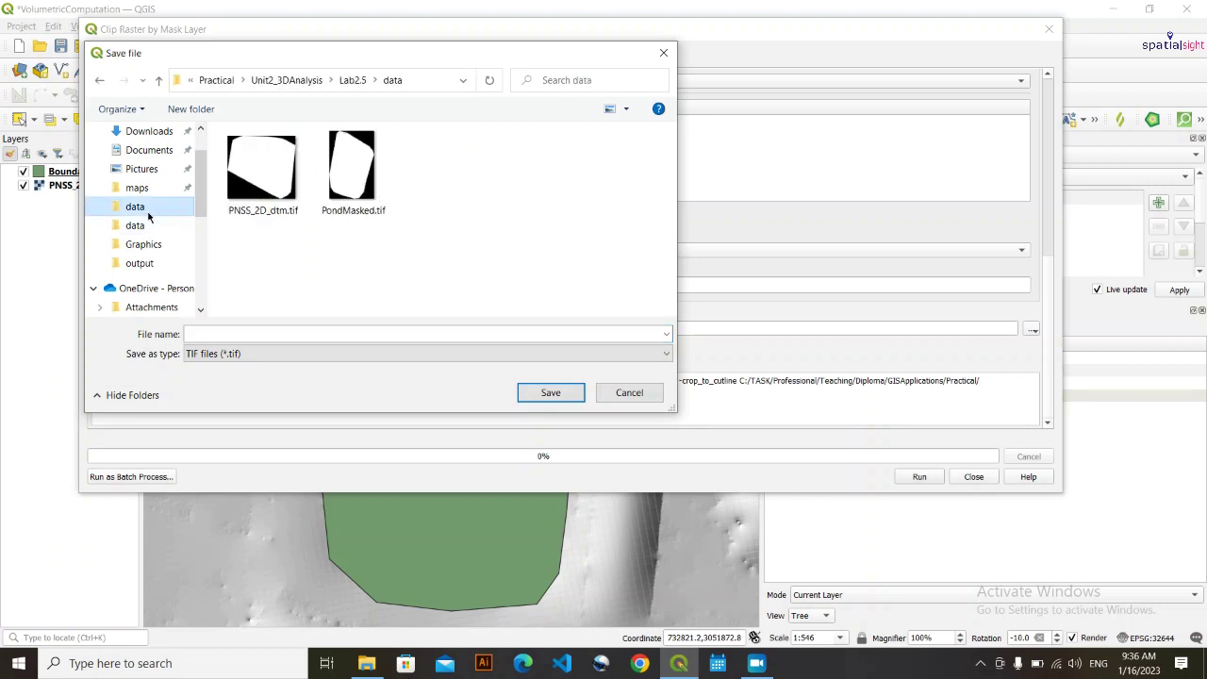
left_click(283, 332)
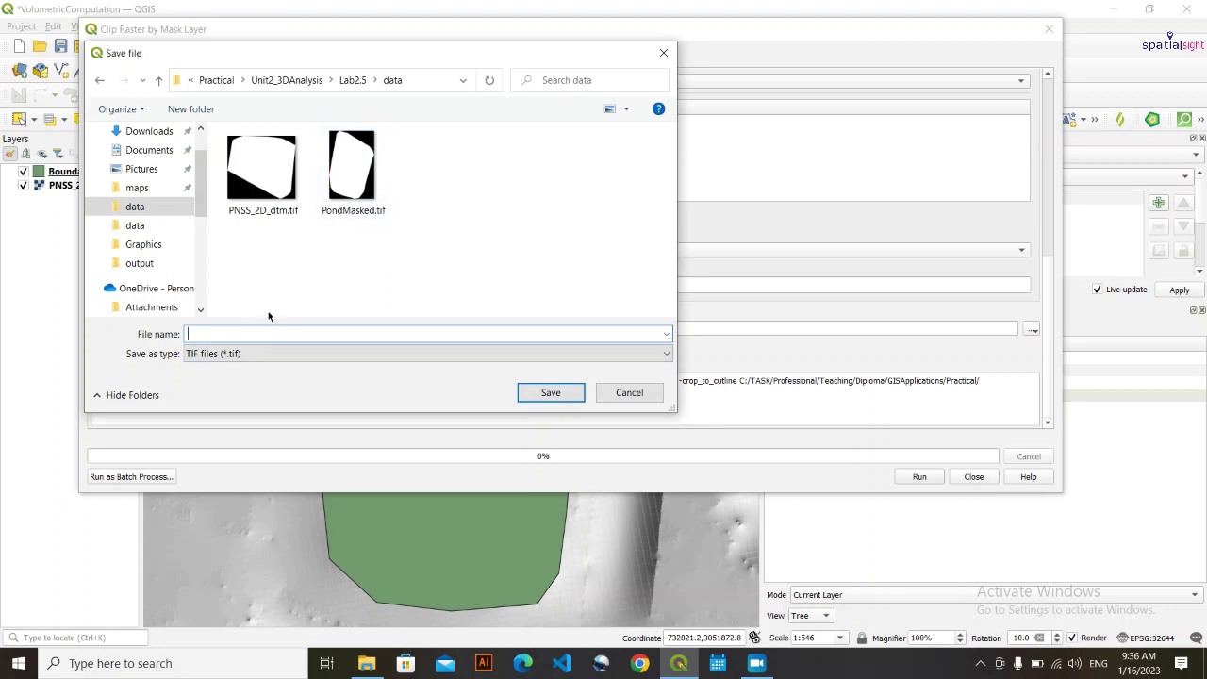
type("PondMas")
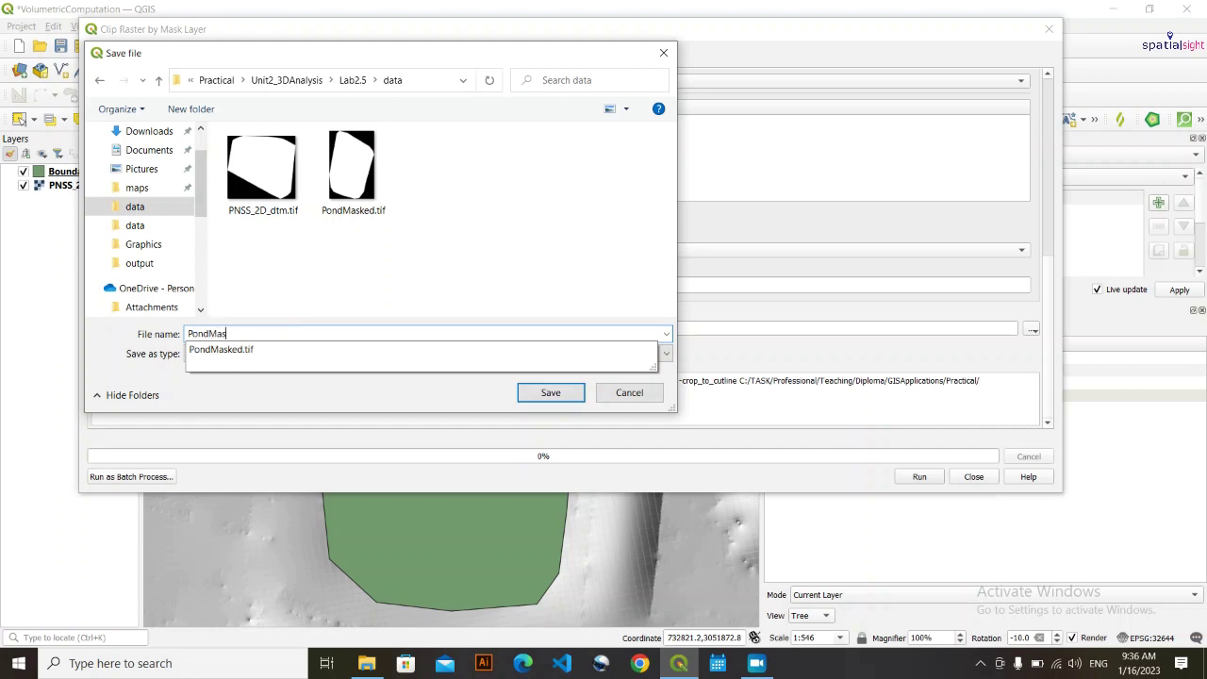
left_click(269, 317)
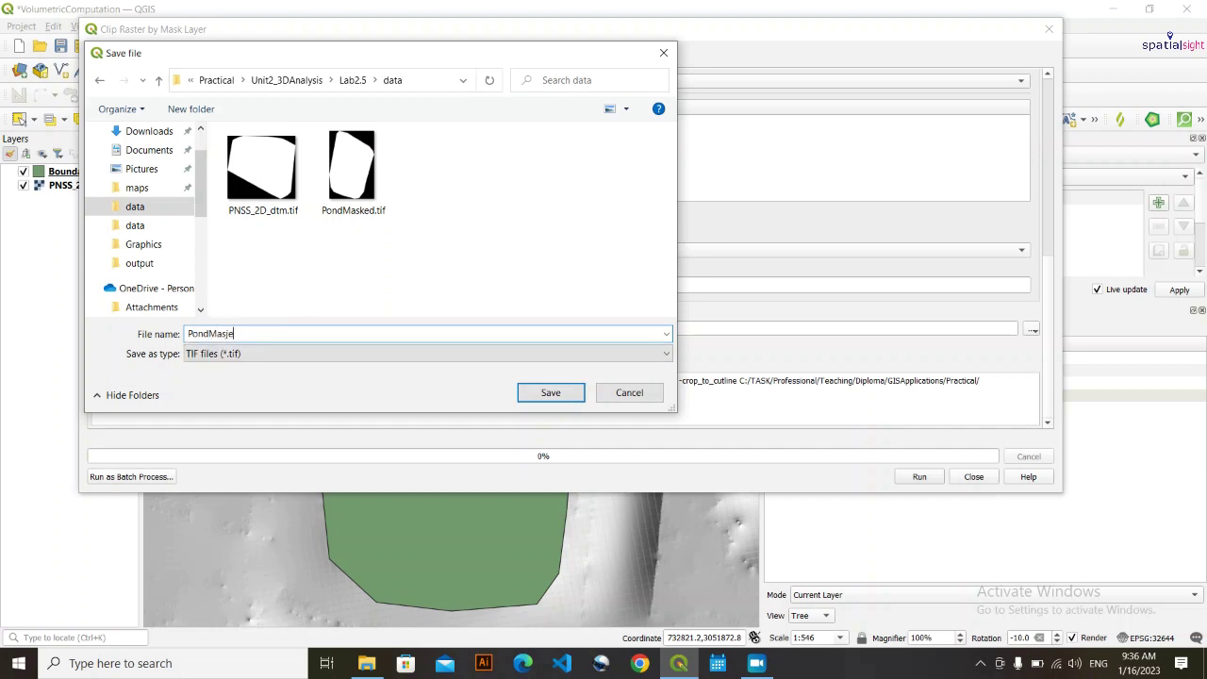
key("BackSpace")
key("BackSpace")
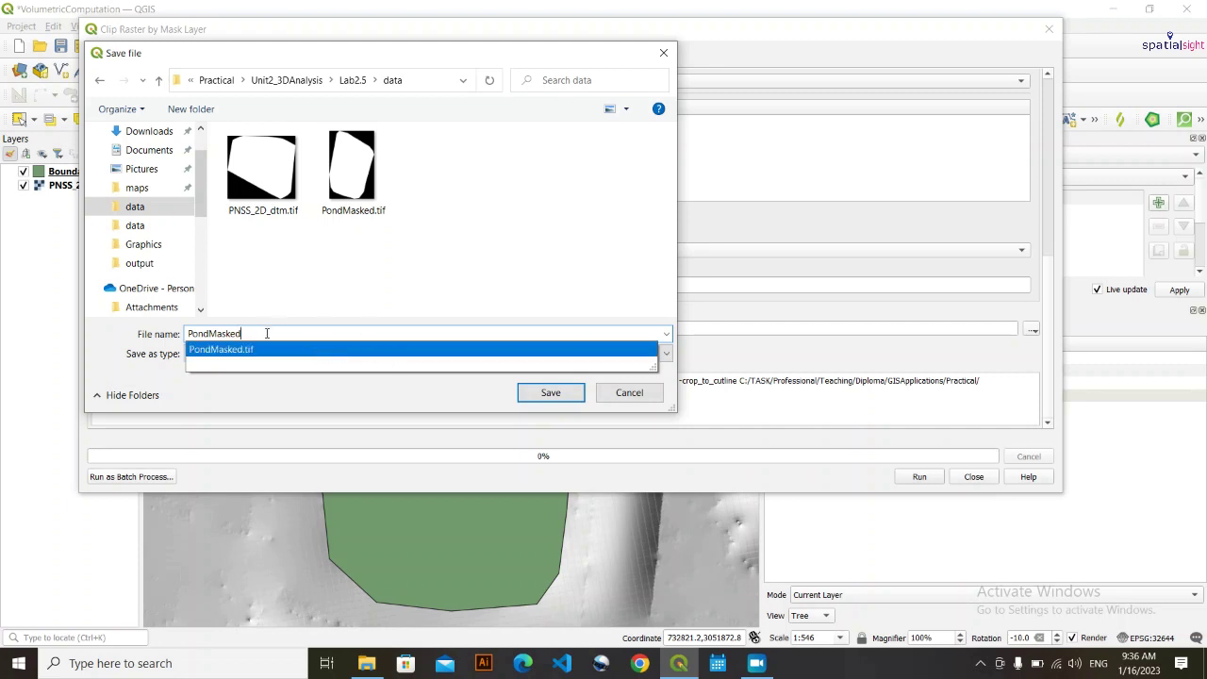
type("ked2")
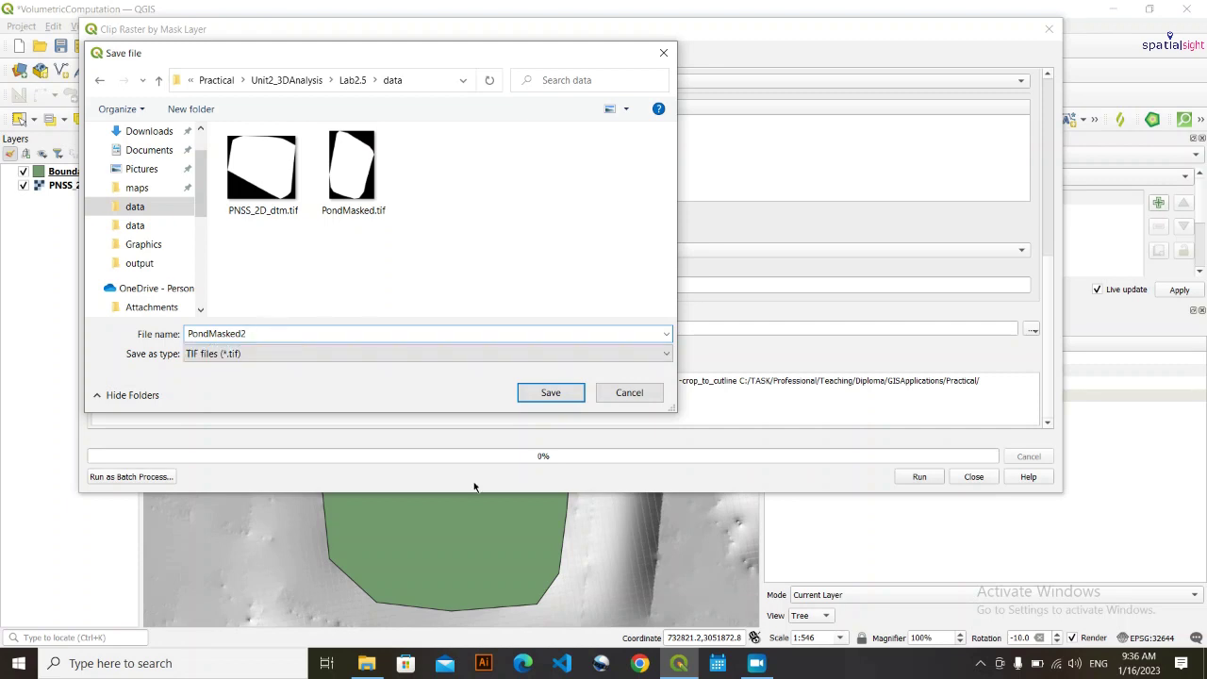
left_click(550, 392)
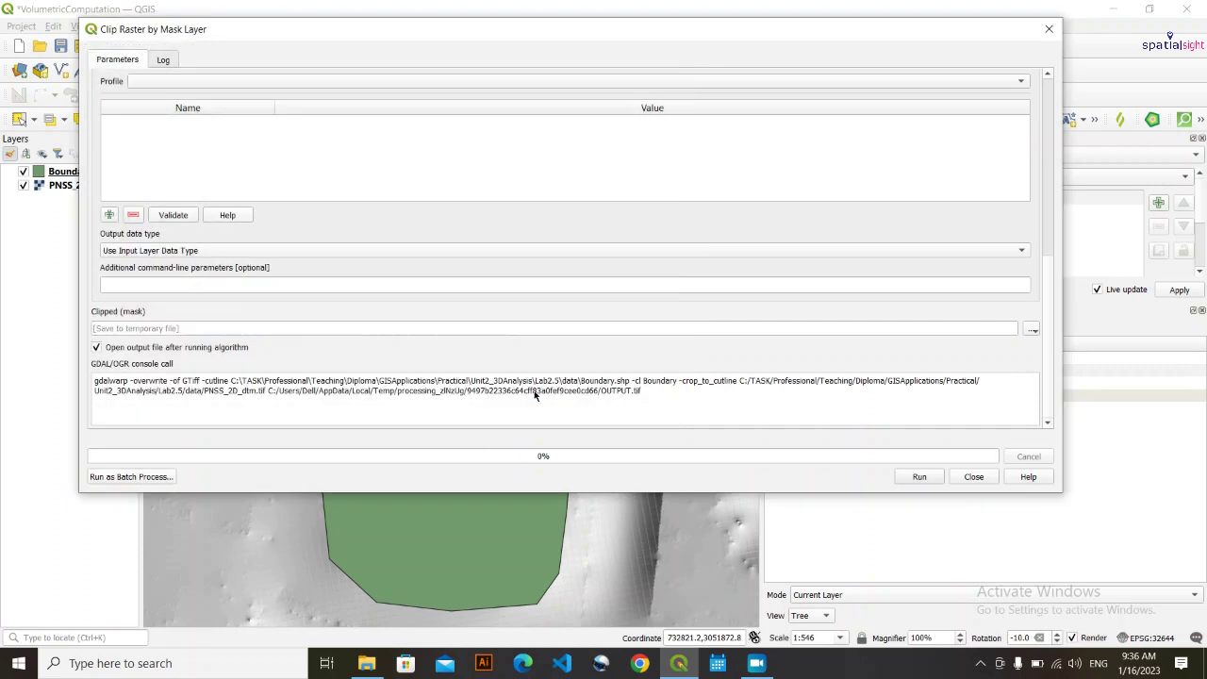
- Run the mask clip on the terrain raster and close the clipping dialog
left_click(919, 476)
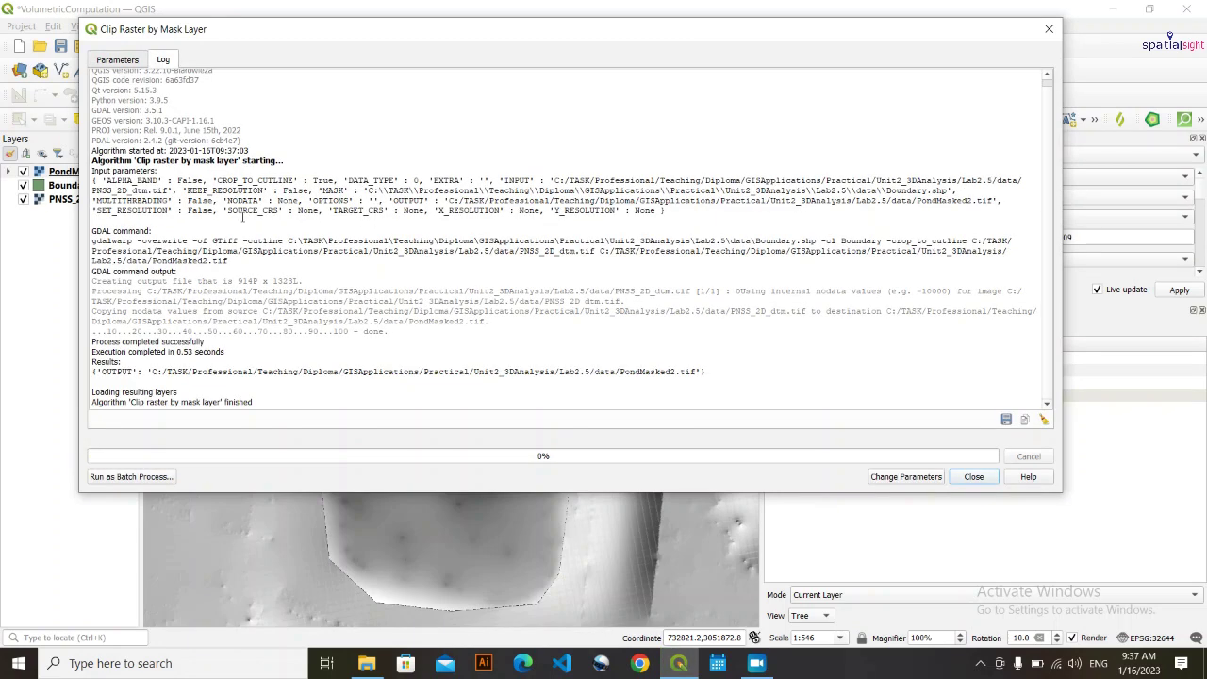
left_click(972, 476)
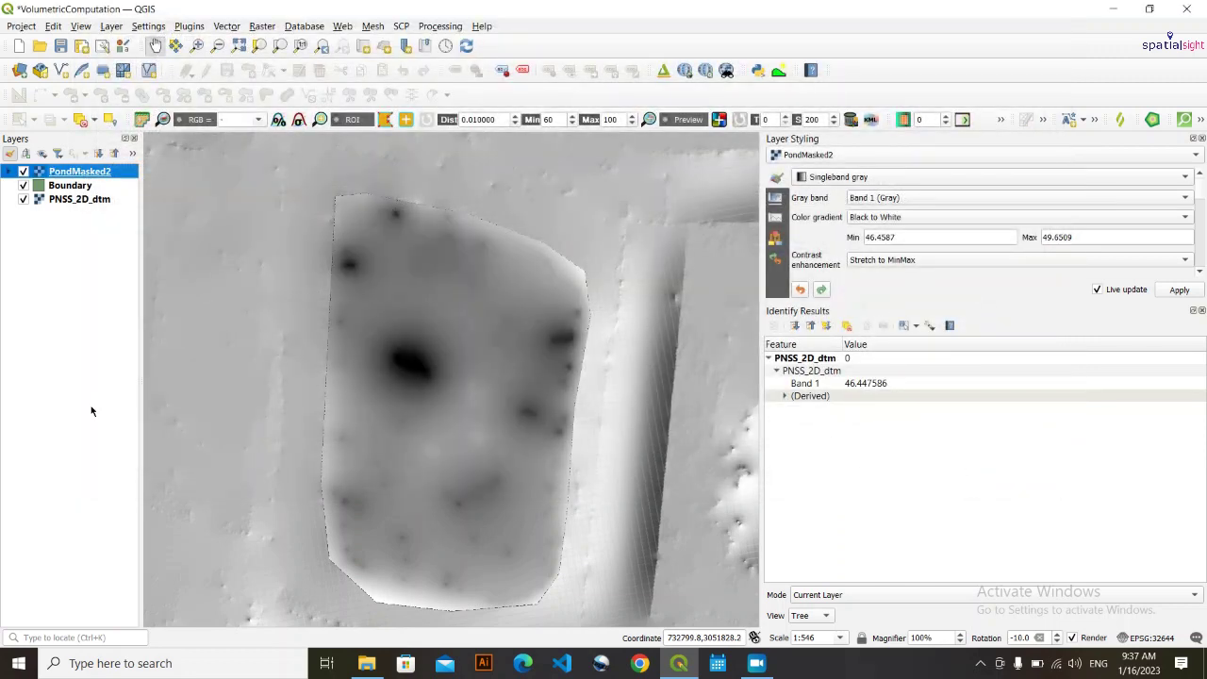
left_click(101, 241)
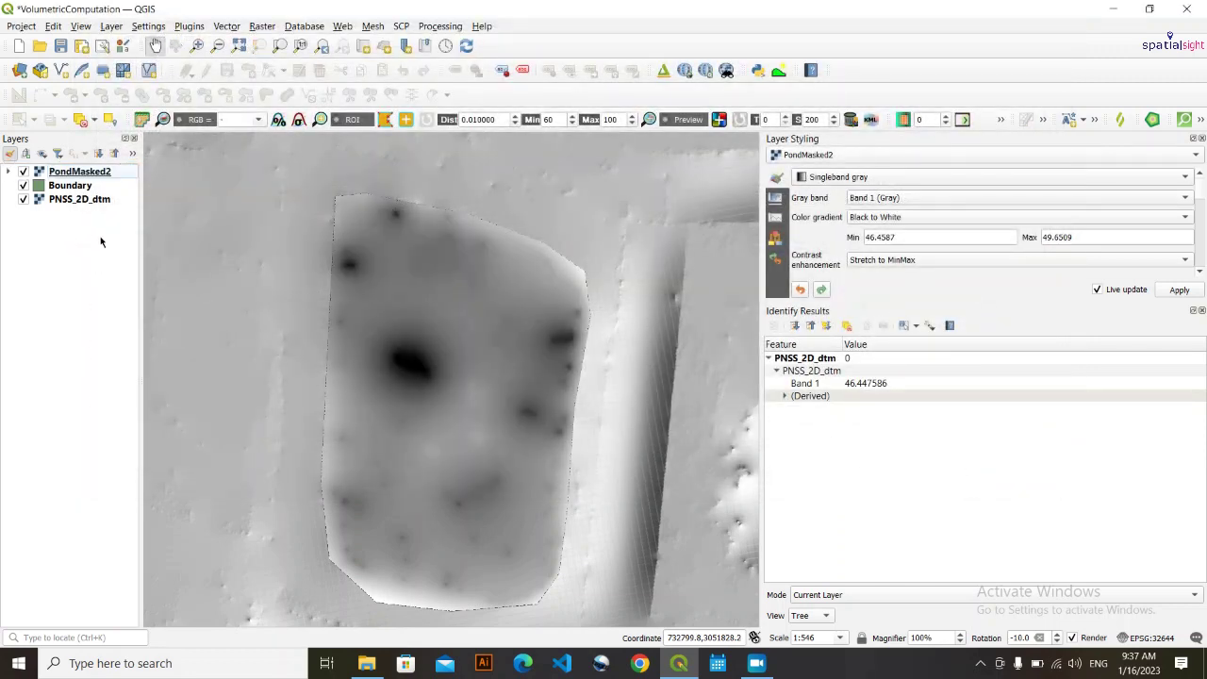
- Remove the Boundary and PNSS_2D_dtm layers from the project and add PondMasked.tif from the Lab2.5 data folder
left_click(24, 186)
left_click(24, 199)
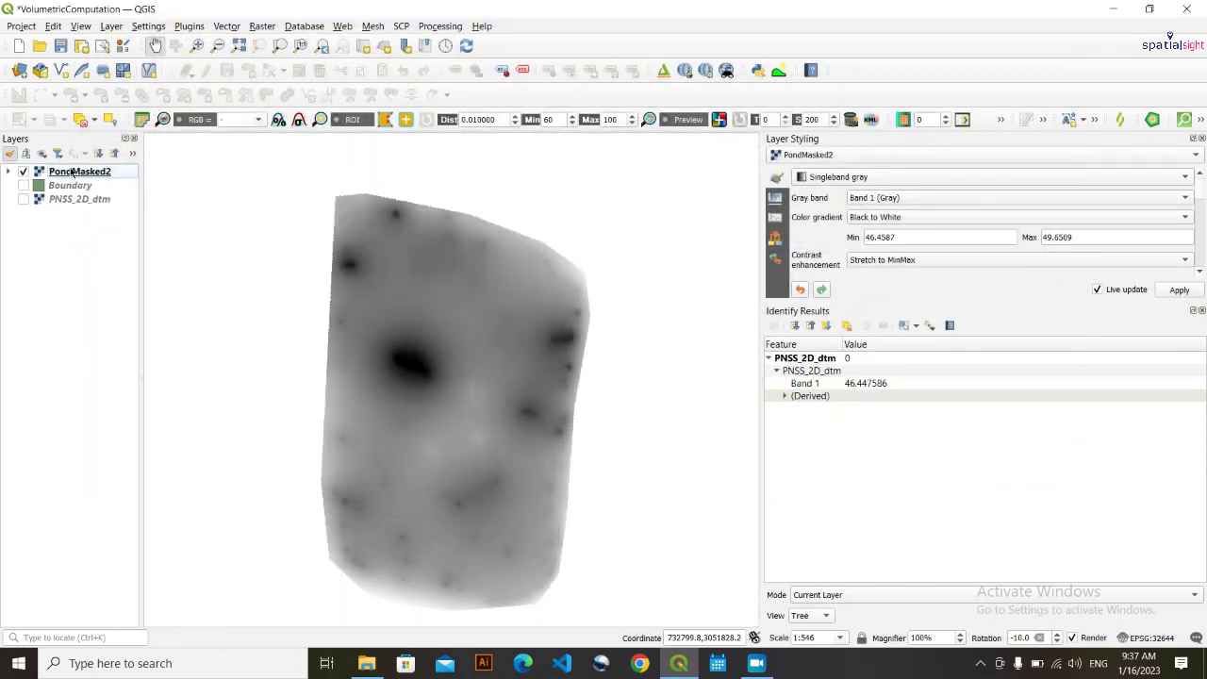
left_click(99, 199)
left_click(97, 187, "shift")
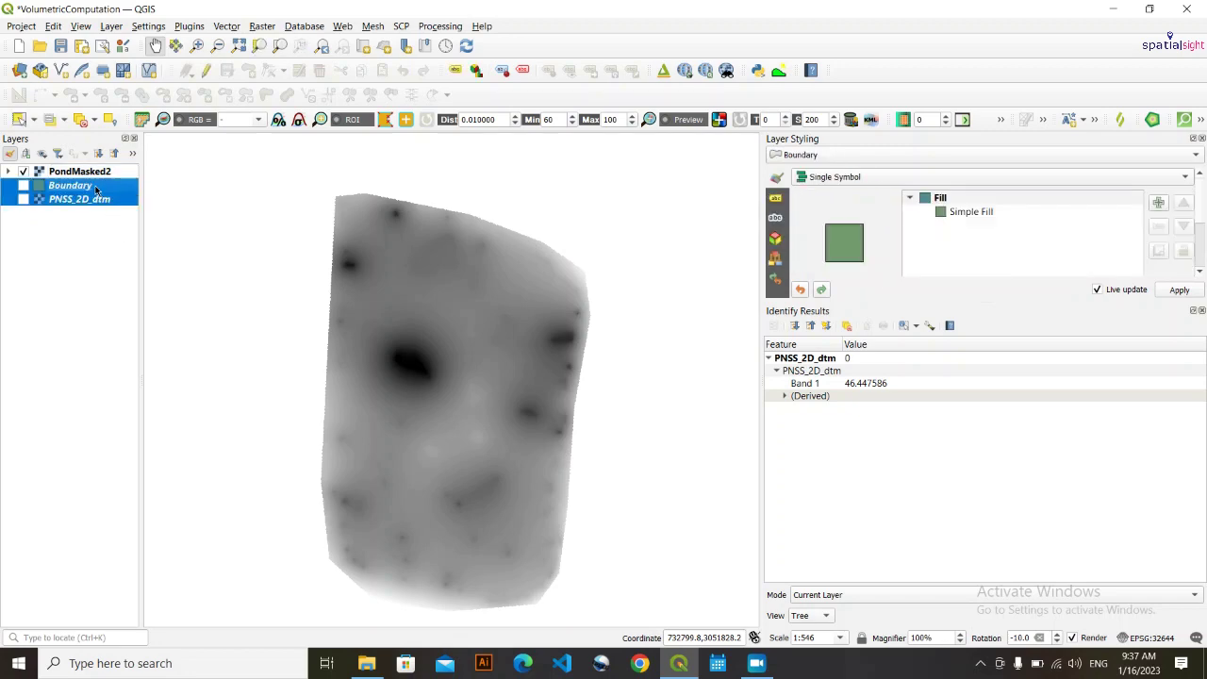
right_click(95, 191)
left_click(150, 355)
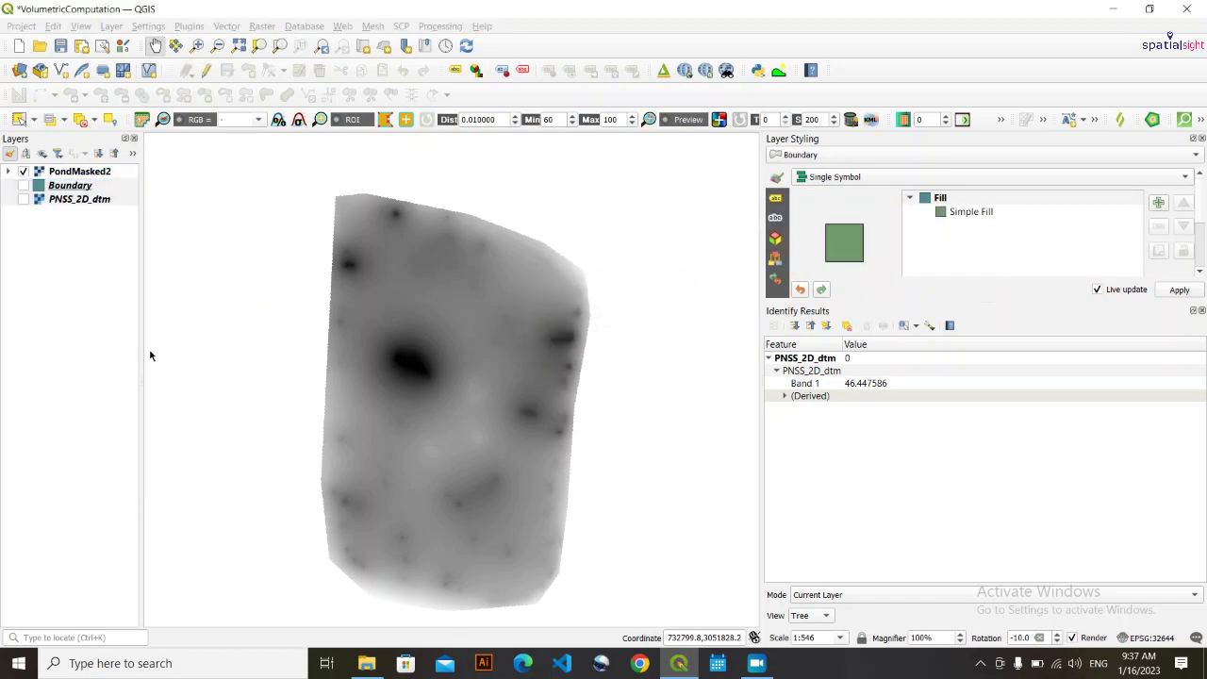
key("Return")
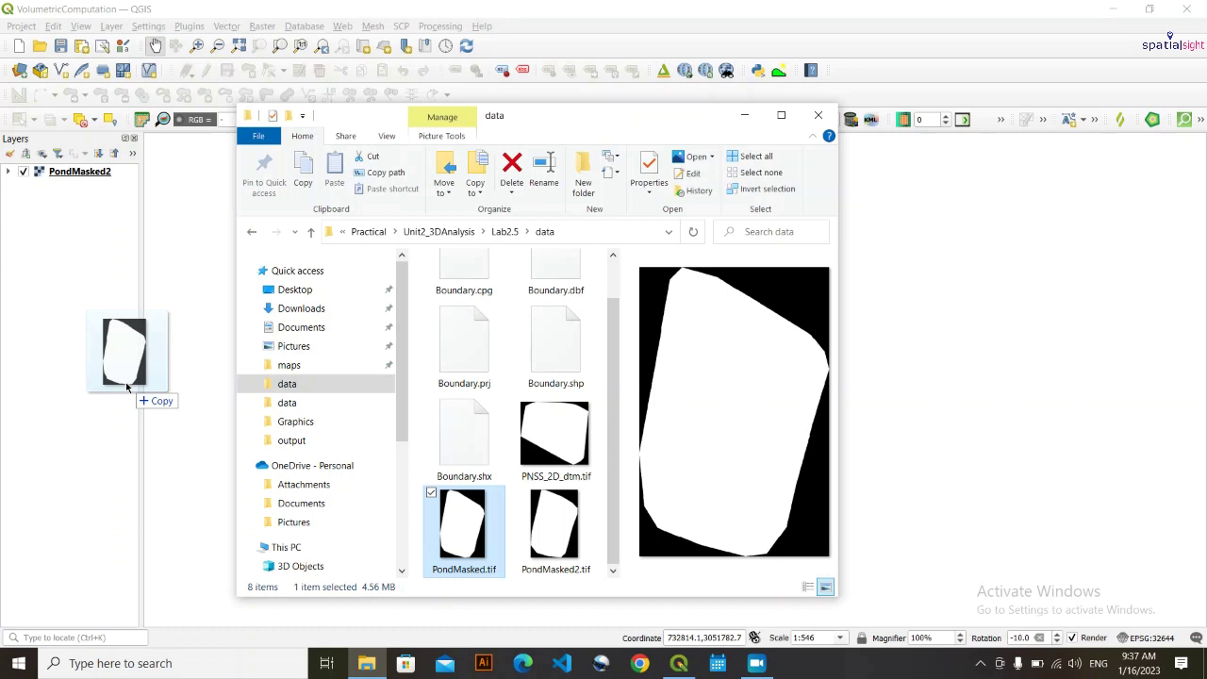
left_click_drag(129, 377, 79, 269)
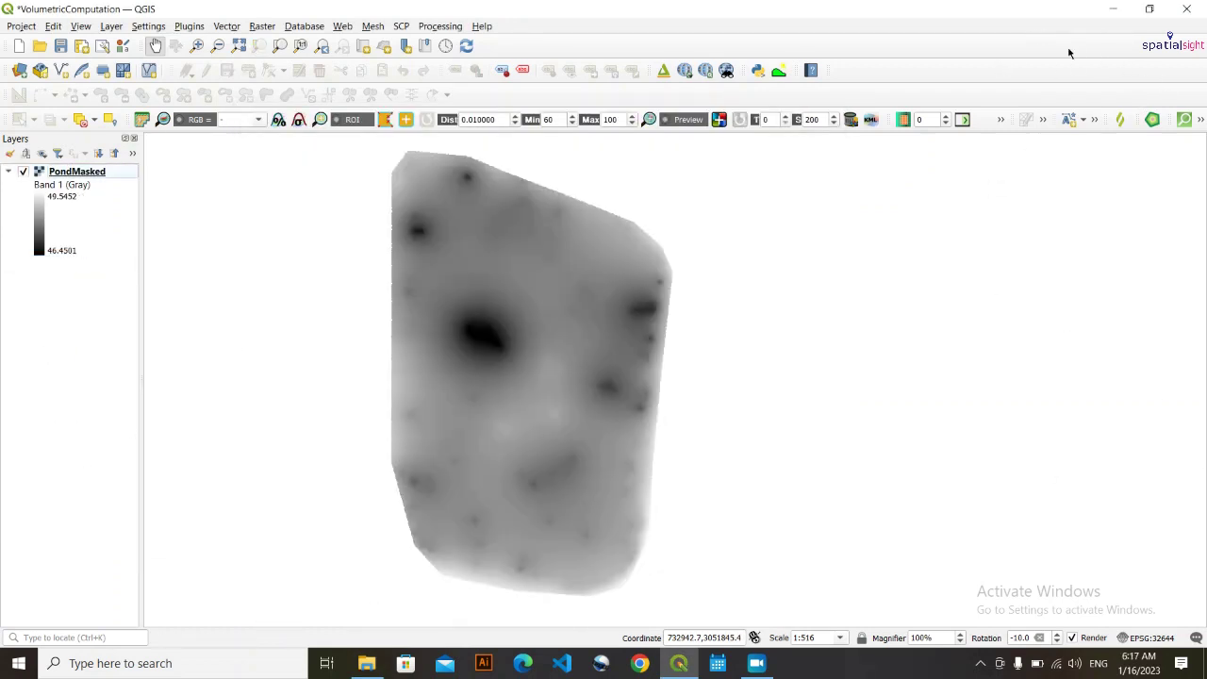
- Show the Processing Toolbox and search it for the Raster surface volume algorithm
right_click(993, 56)
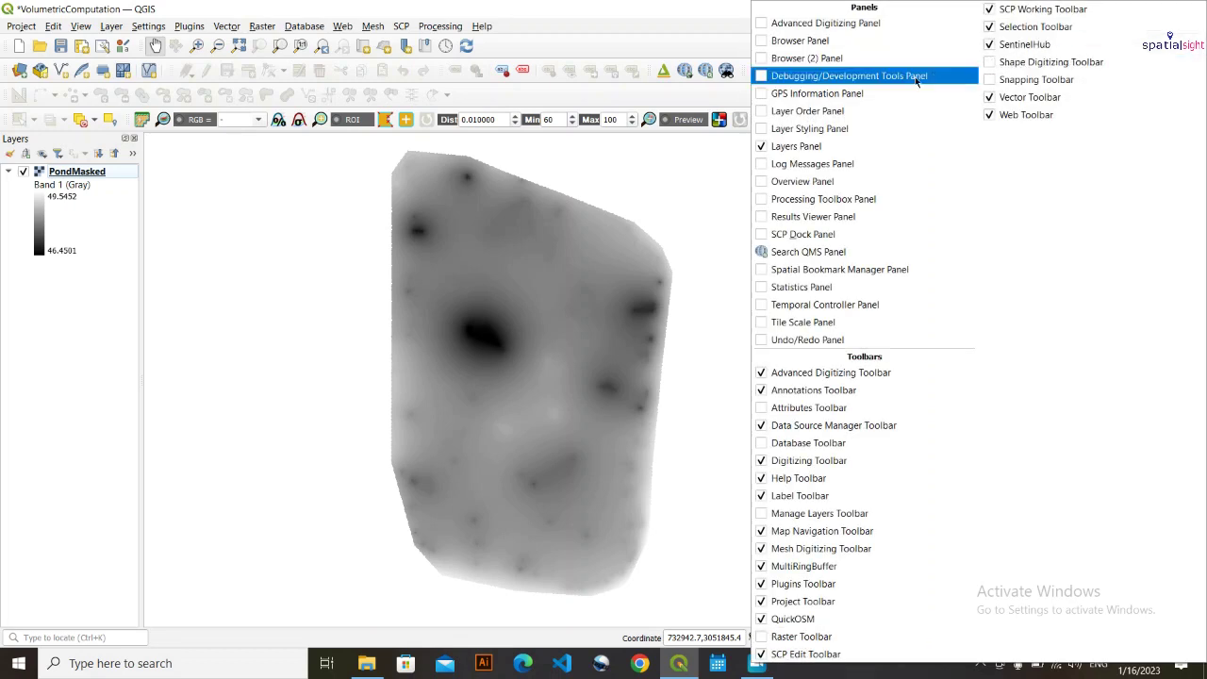
left_click(767, 198)
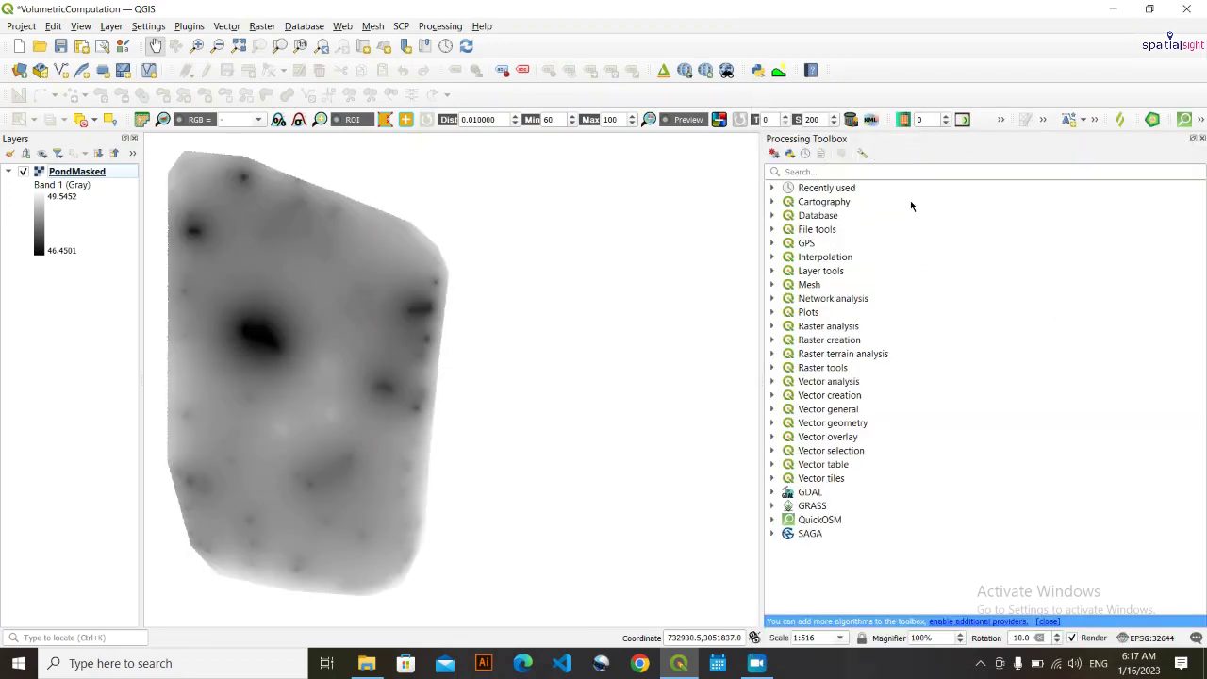
left_click(810, 167)
type("Raster")
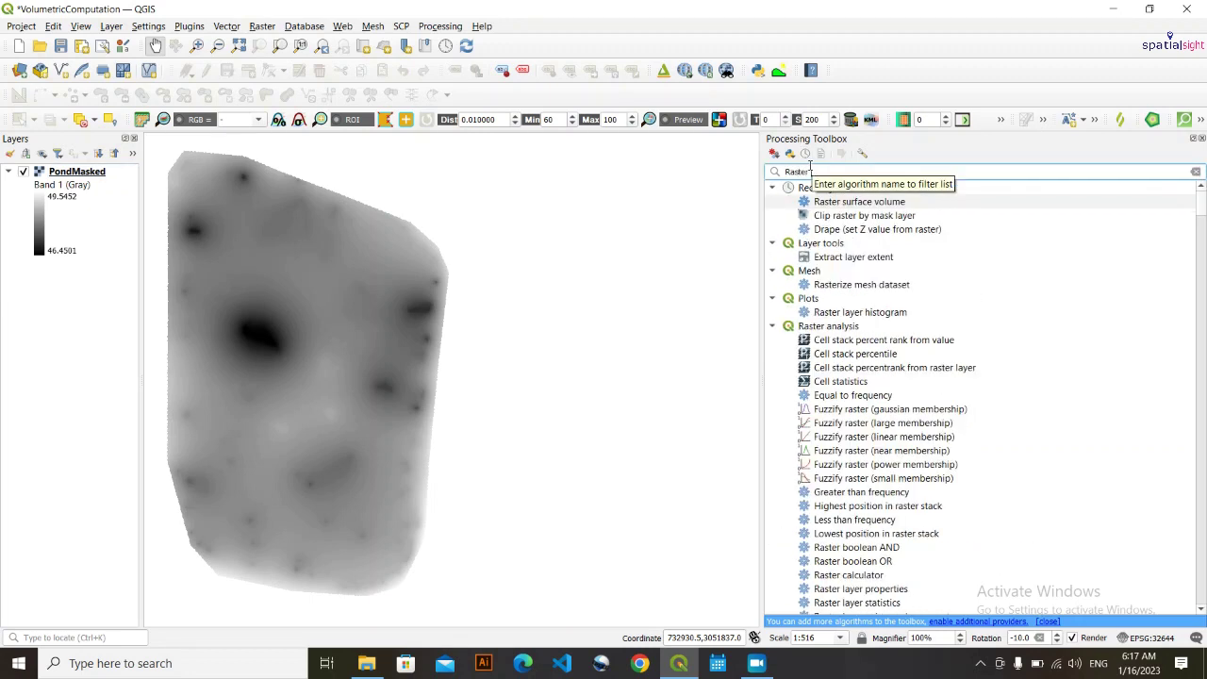
type(" surfac")
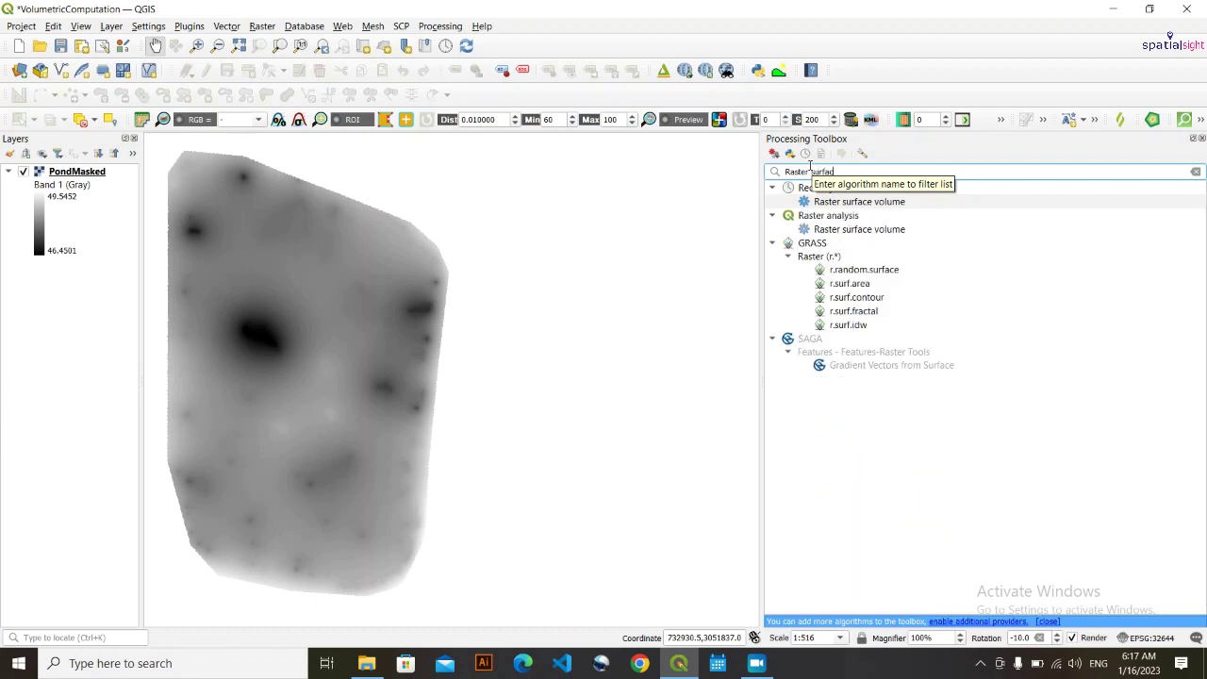
type("e volume")
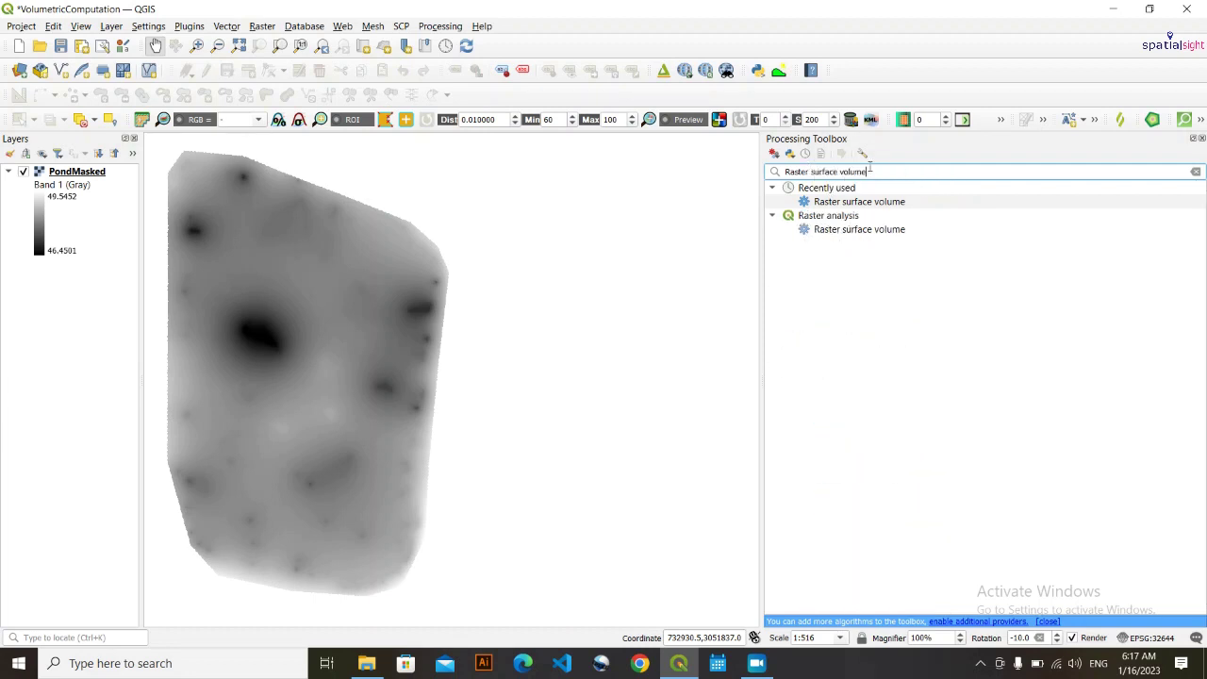
double_click(861, 230)
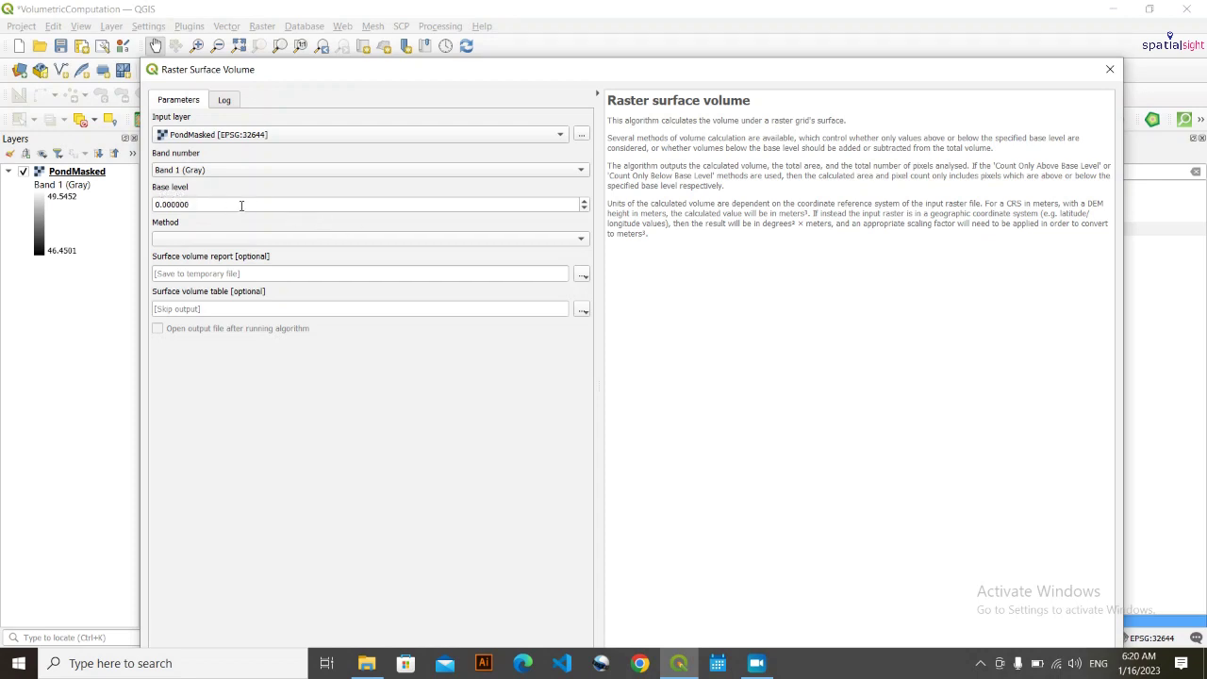
left_click_drag(783, 76, 695, 620)
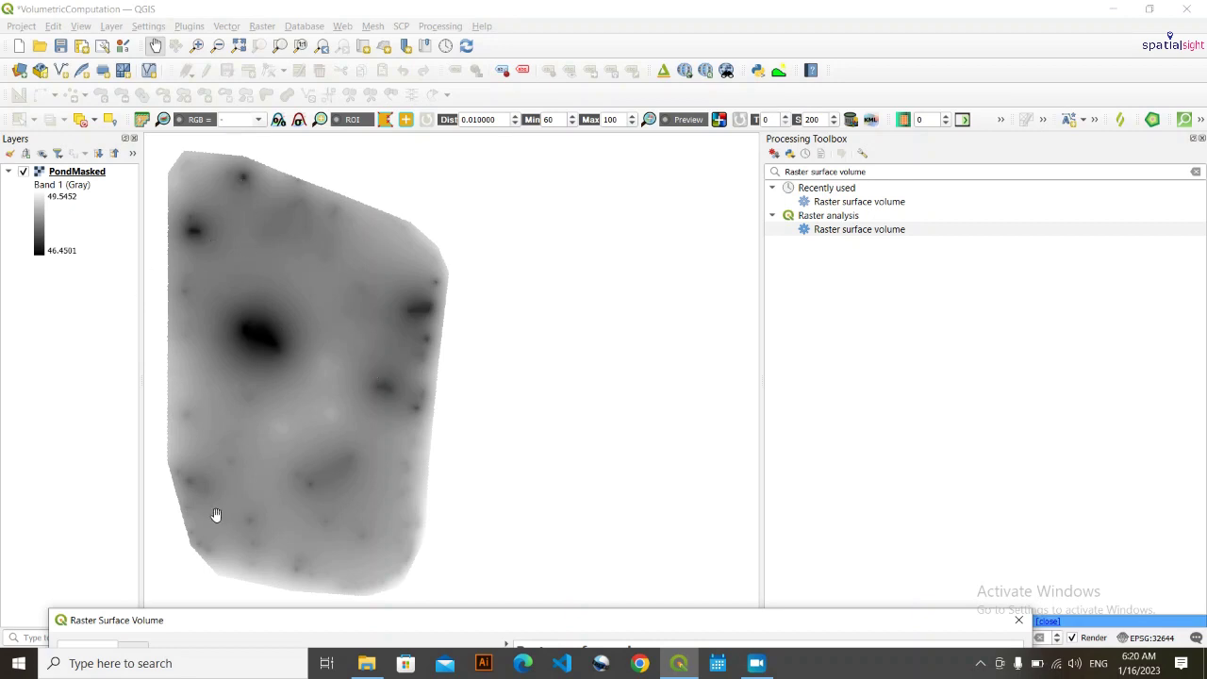
left_click(1018, 619)
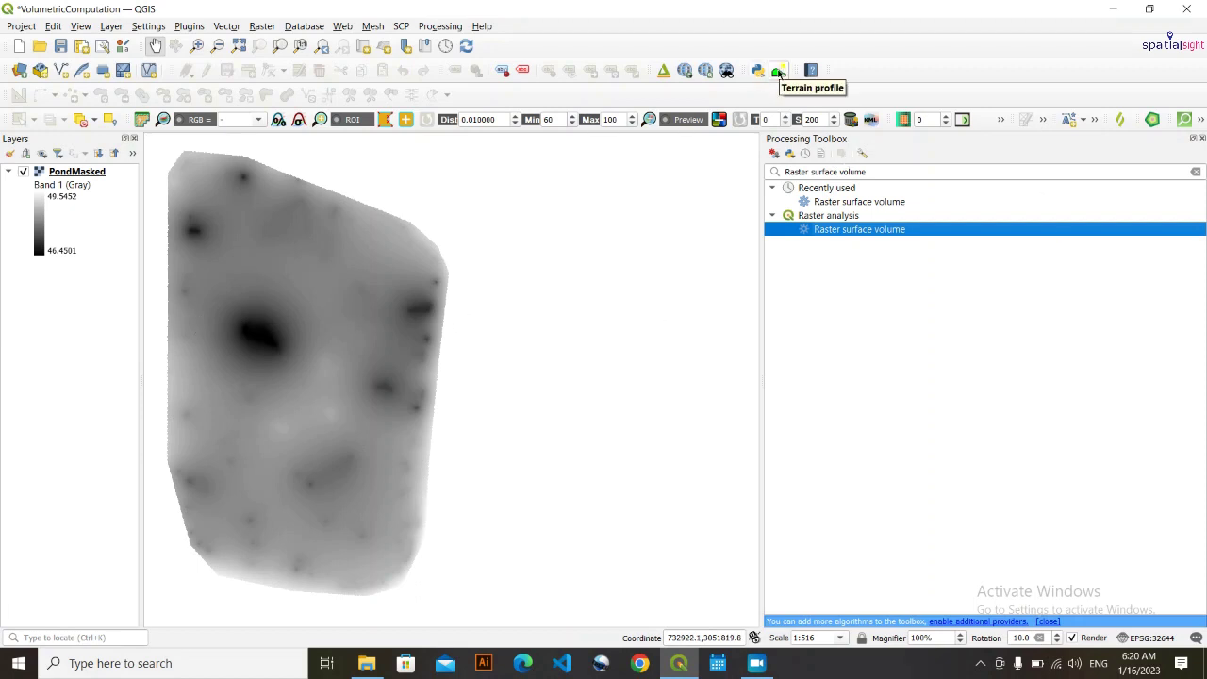
- Open the Terrain profile tool, add PondMasked as its profile layer, and close the Processing Toolbox
left_click(778, 71)
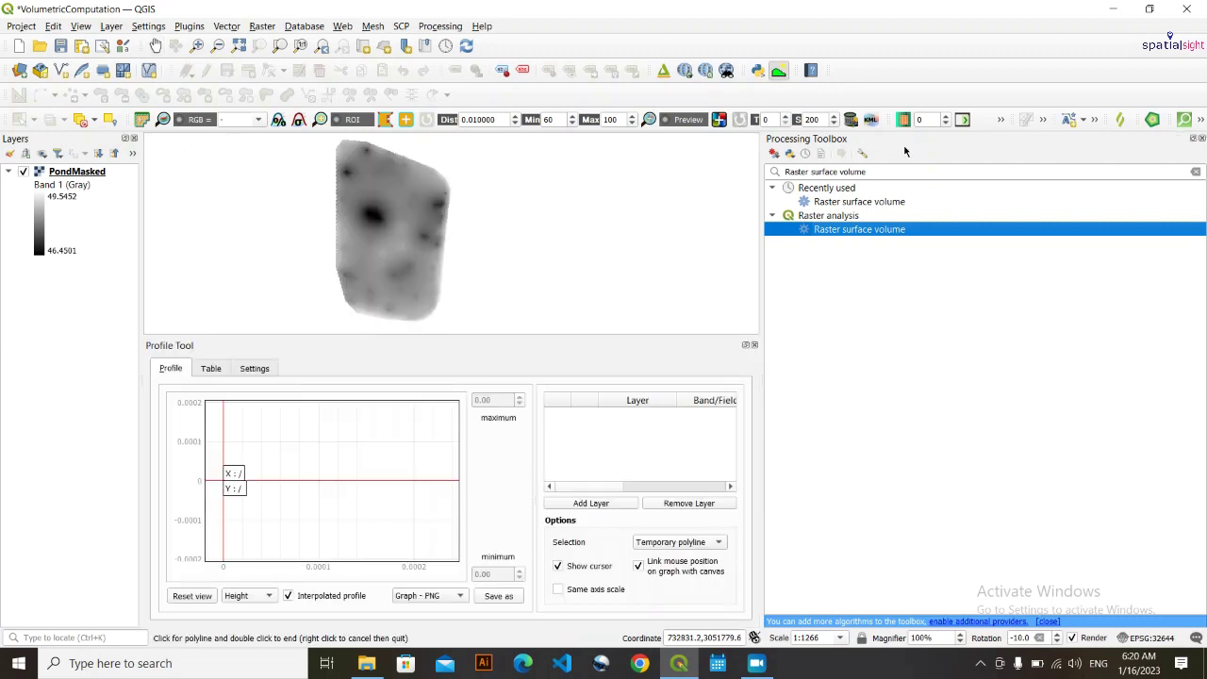
left_click(1201, 139)
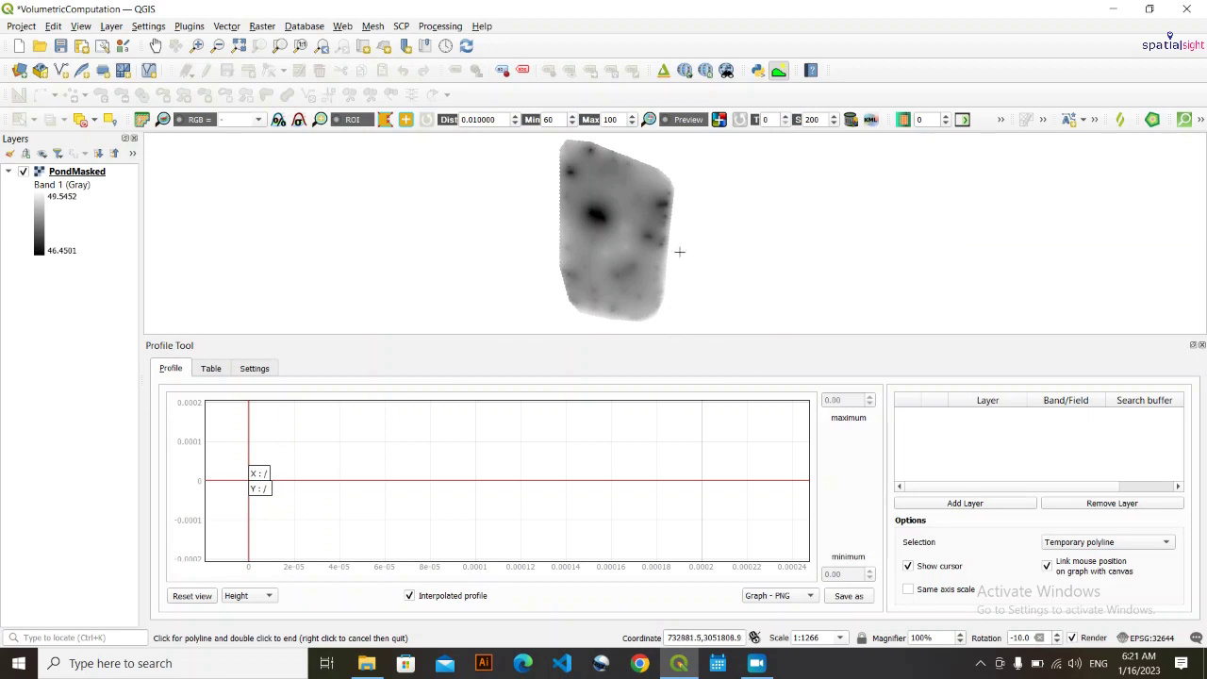
scroll(639, 232, "up", 2)
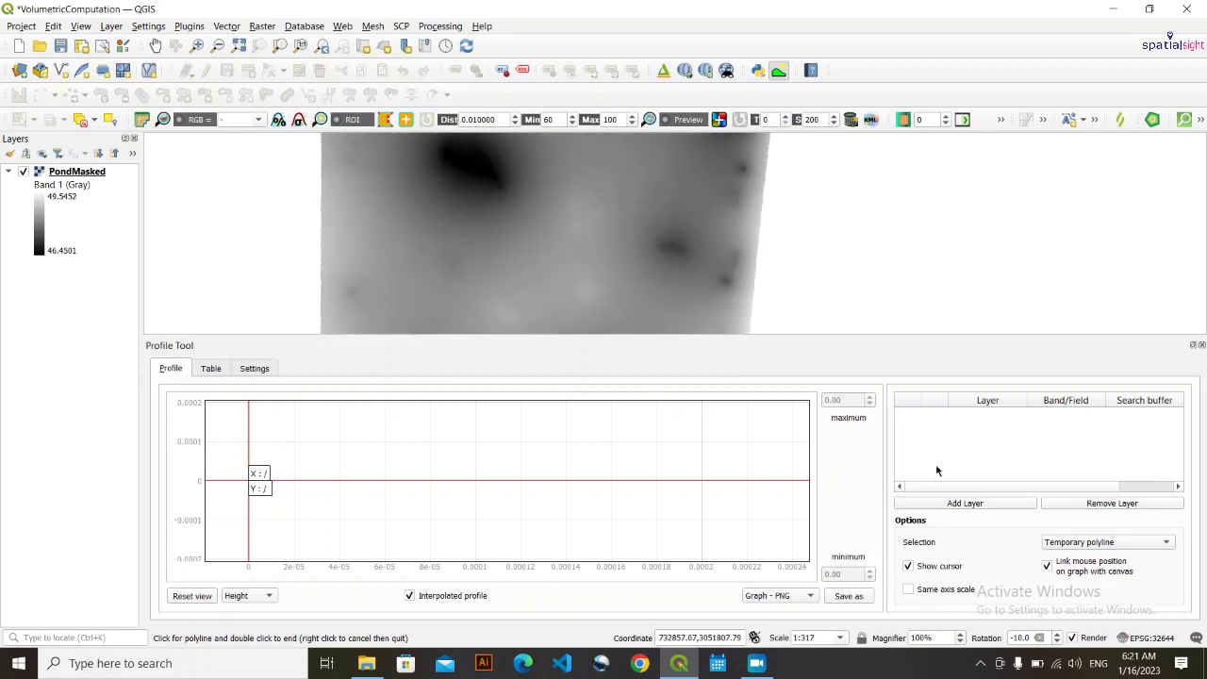
left_click(971, 504)
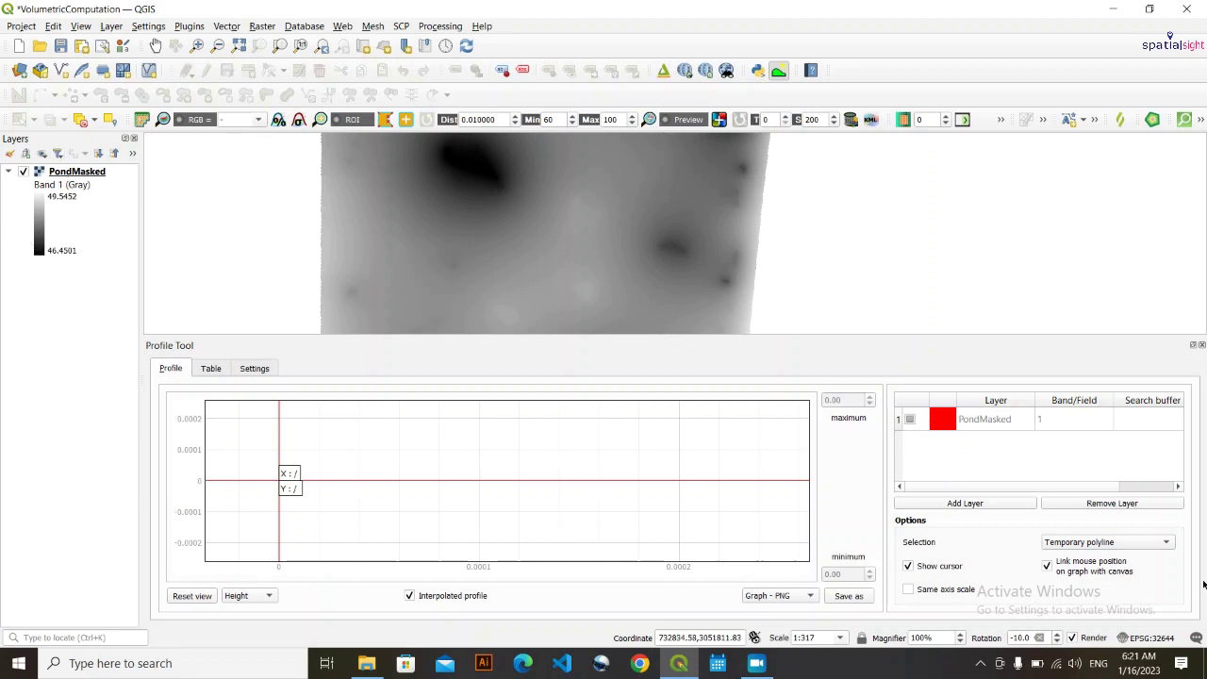
- Draw a terrain profile line about 48 m long across the pond's full width, examine its elevations, and close the profile tool
left_click_drag(461, 194, 455, 162)
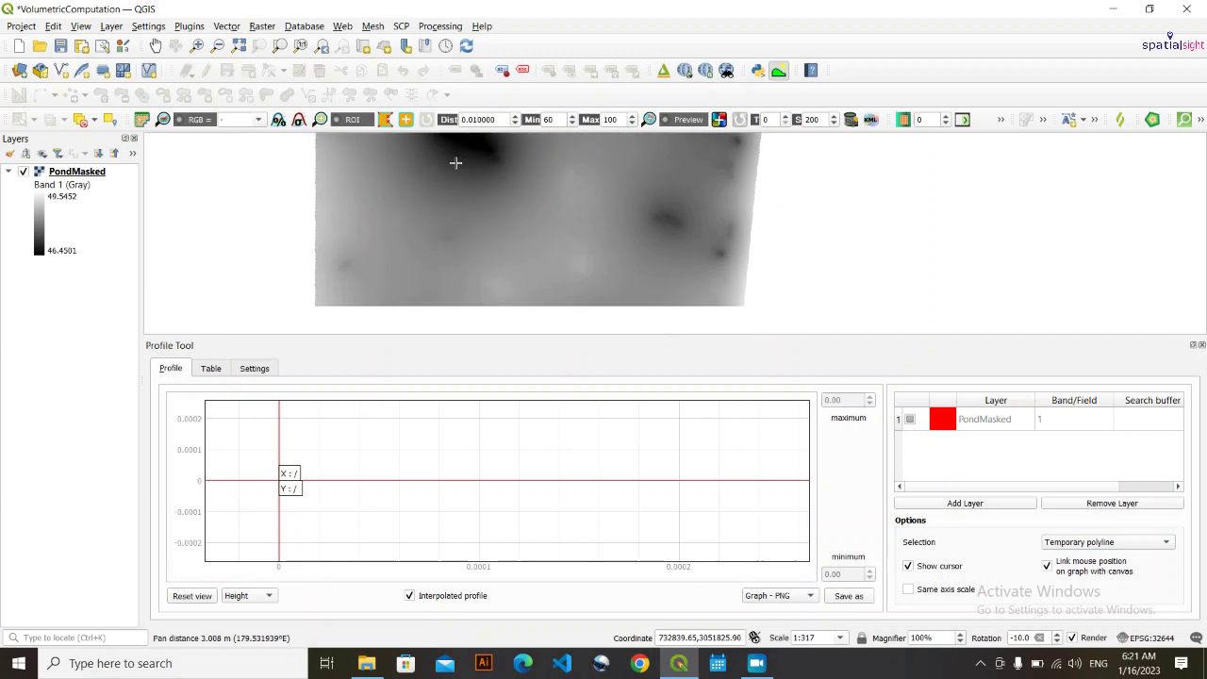
left_click(314, 254)
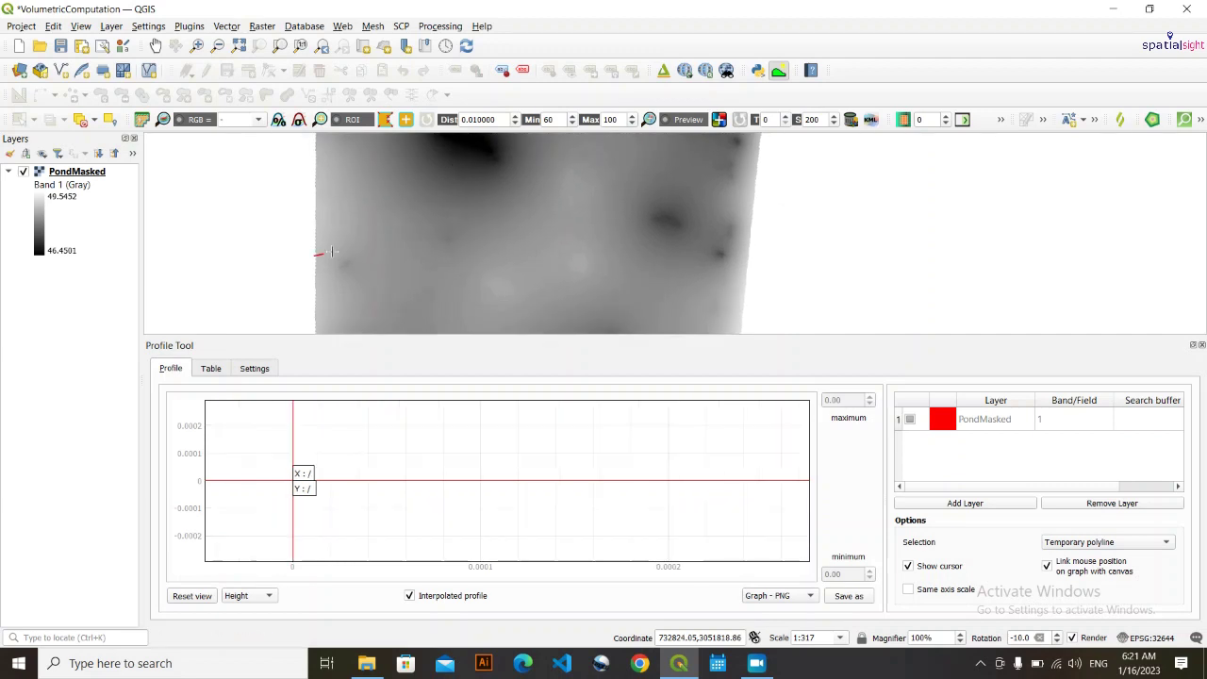
double_click(753, 184)
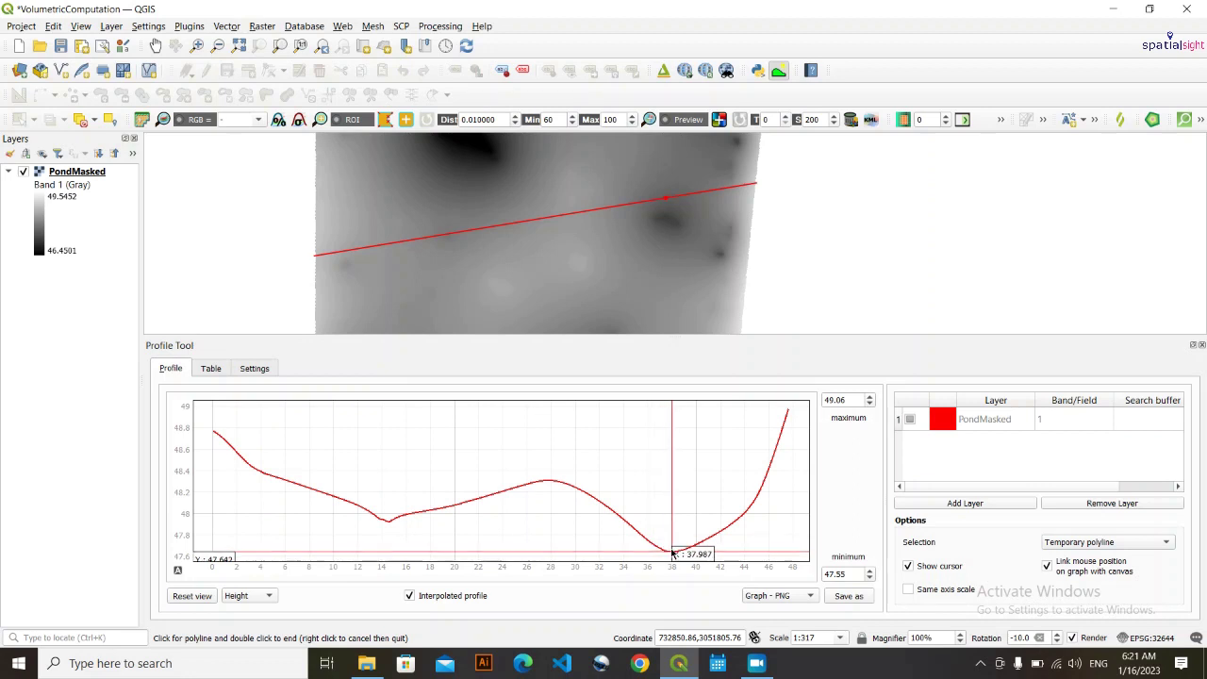
right_click(787, 411)
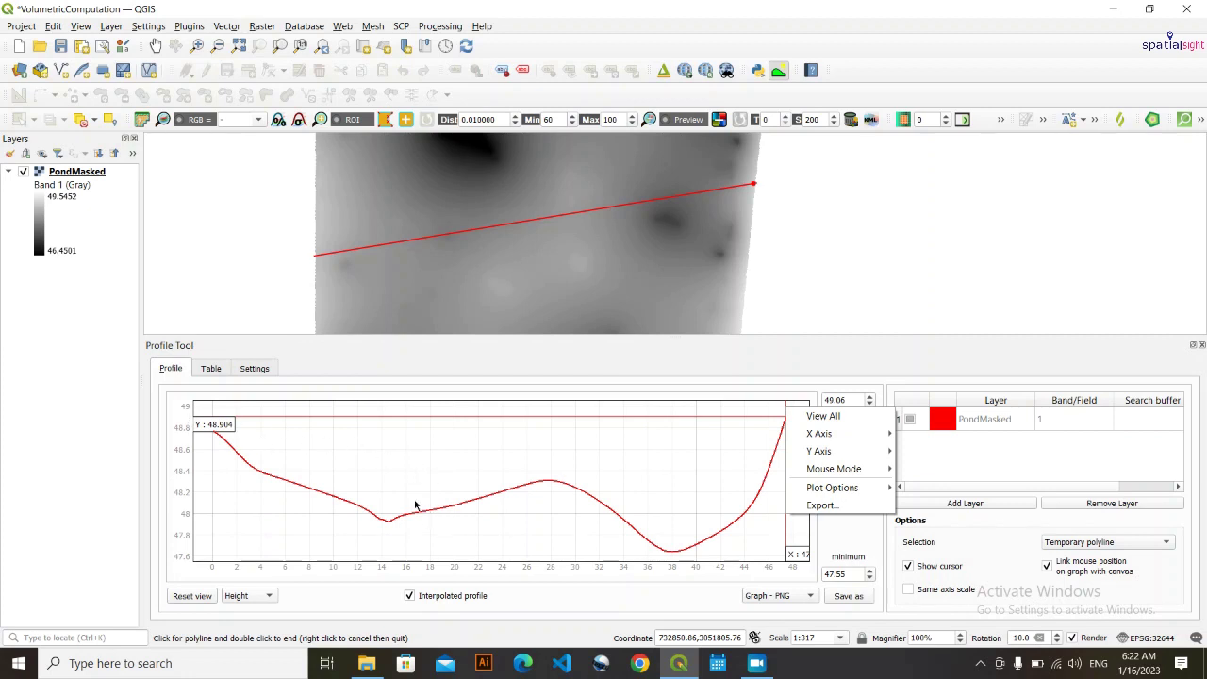
left_click(1183, 350)
left_click(1198, 344)
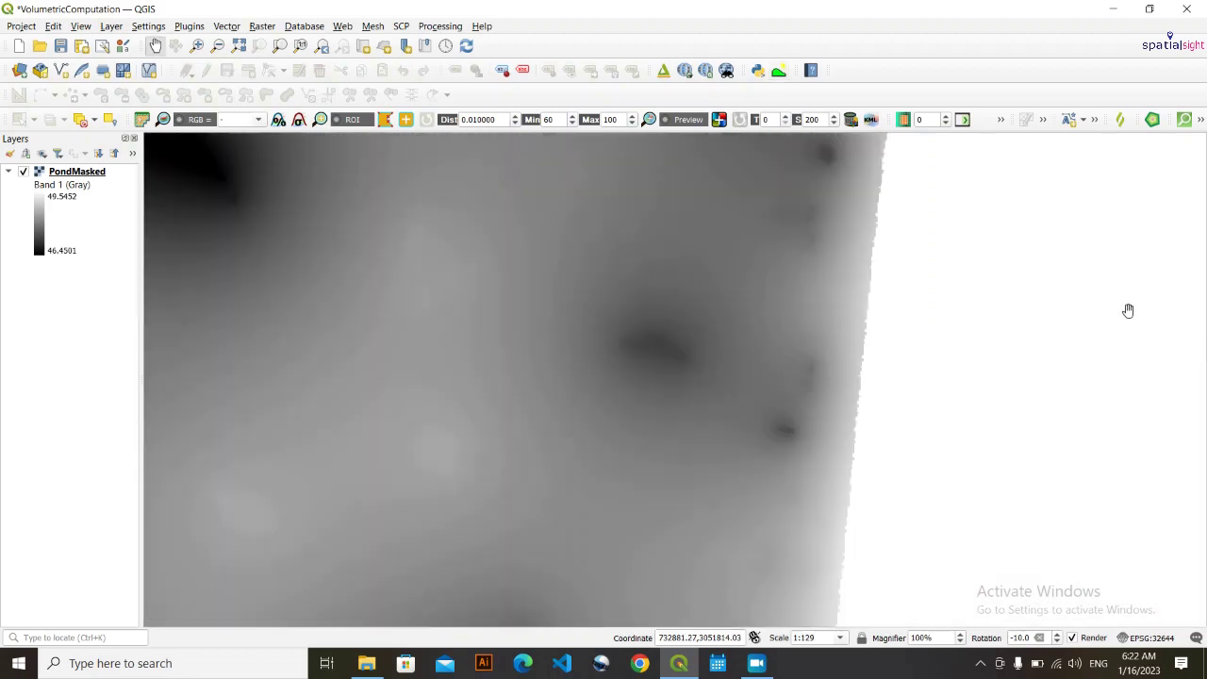
- Check the Band 1 maximum and minimum statistics in the PondMasked layer's information properties, then close the properties
left_click(85, 173)
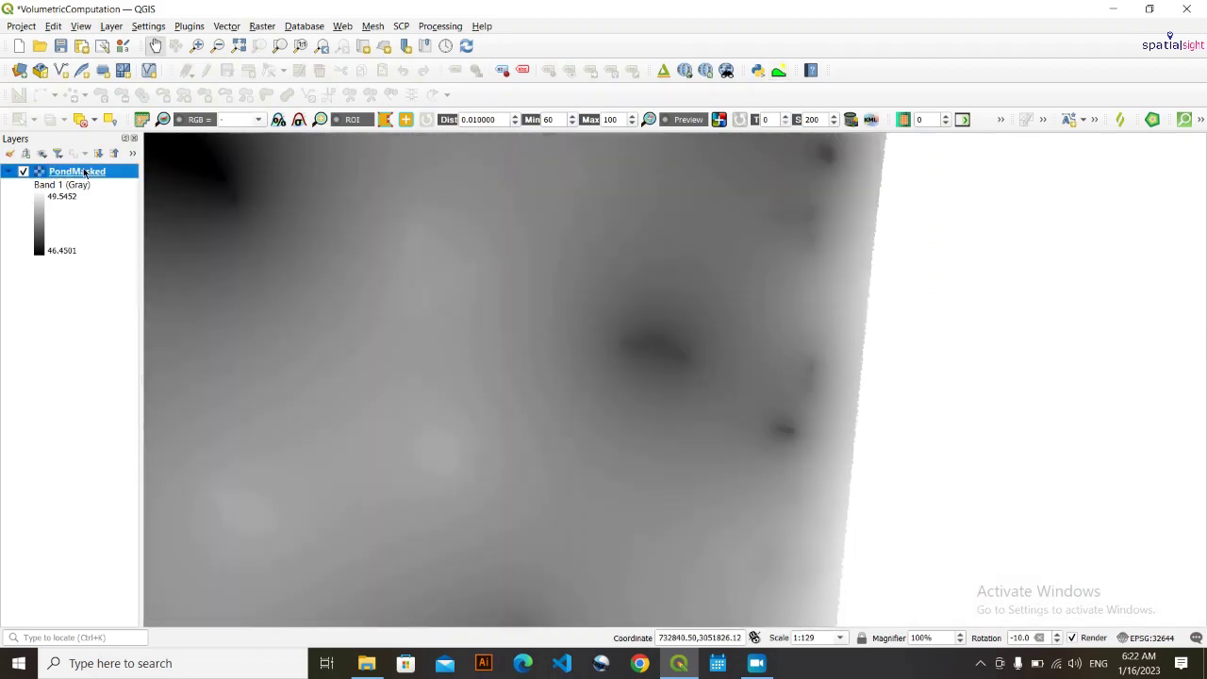
double_click(85, 173)
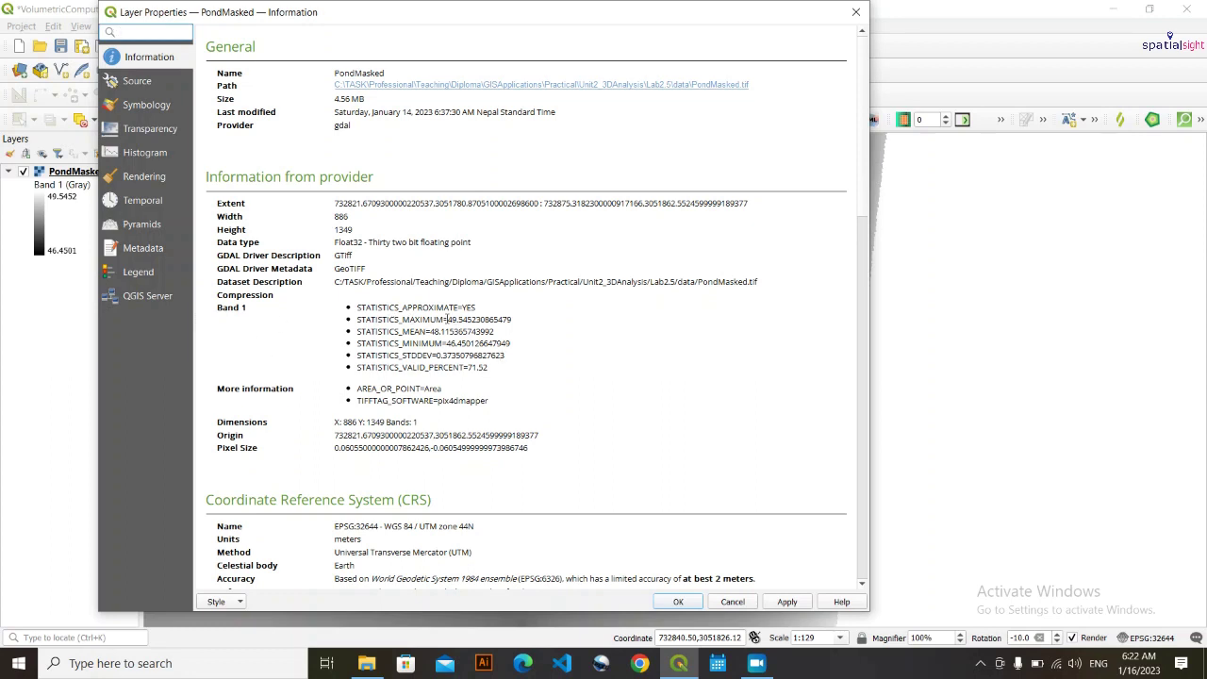
double_click(486, 318)
left_click(456, 344)
double_click(479, 343)
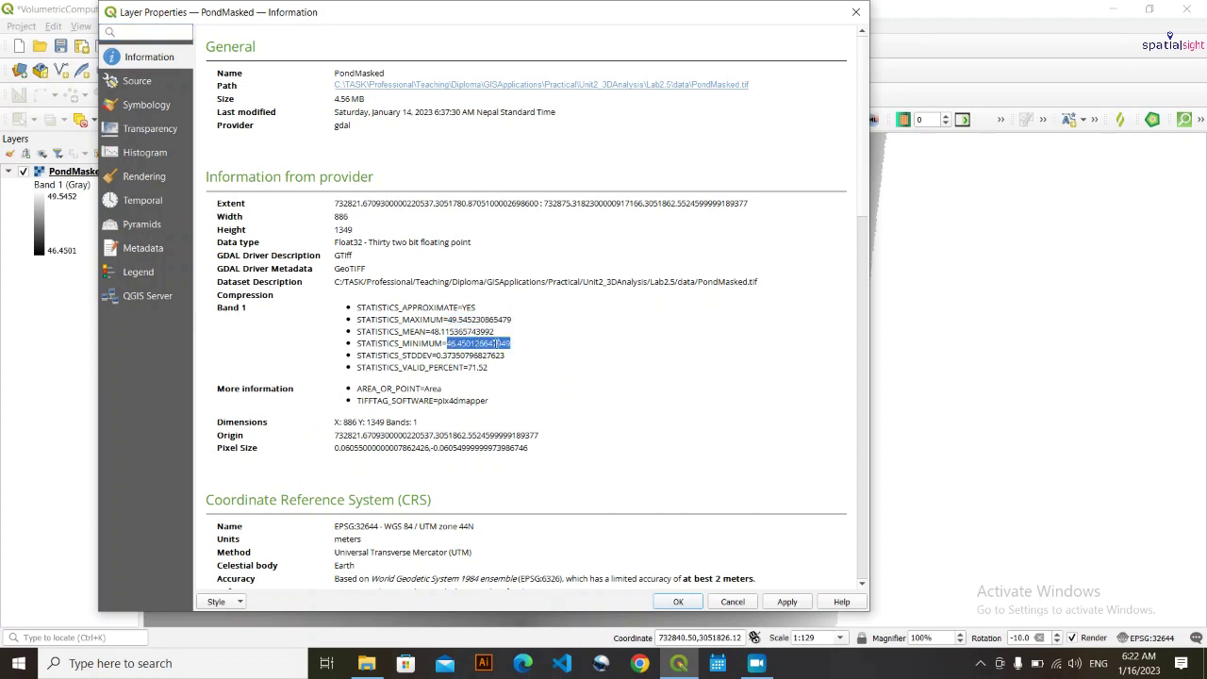
left_click(497, 372)
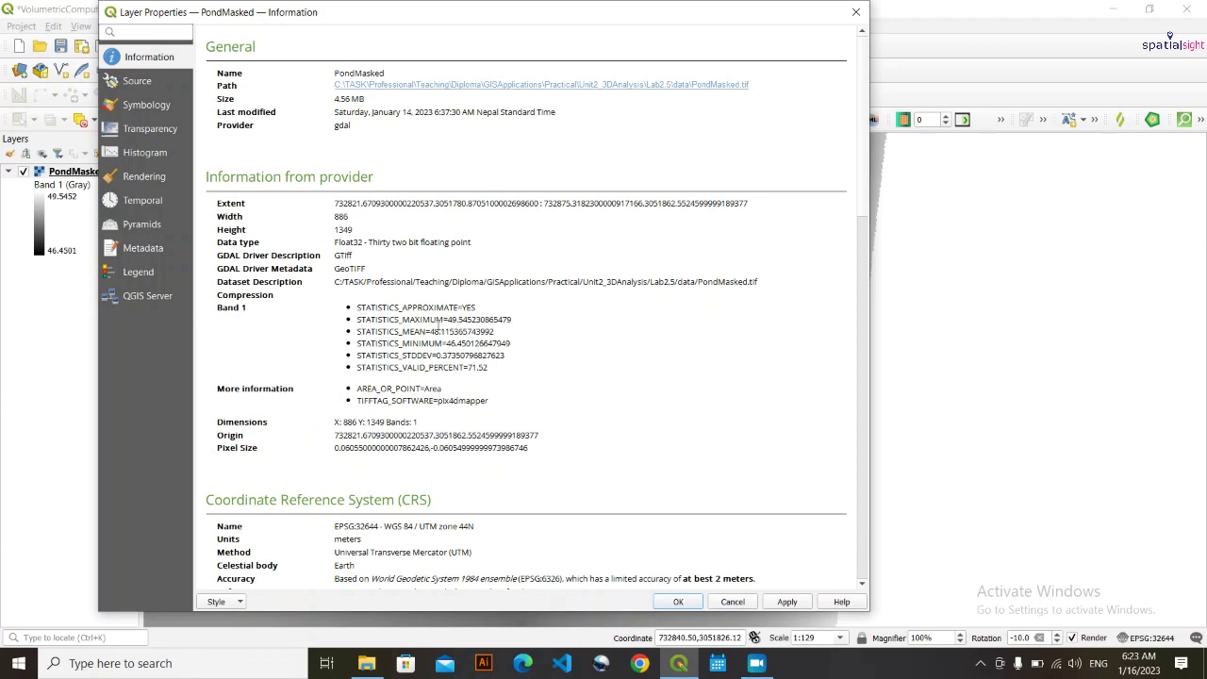
double_click(485, 321)
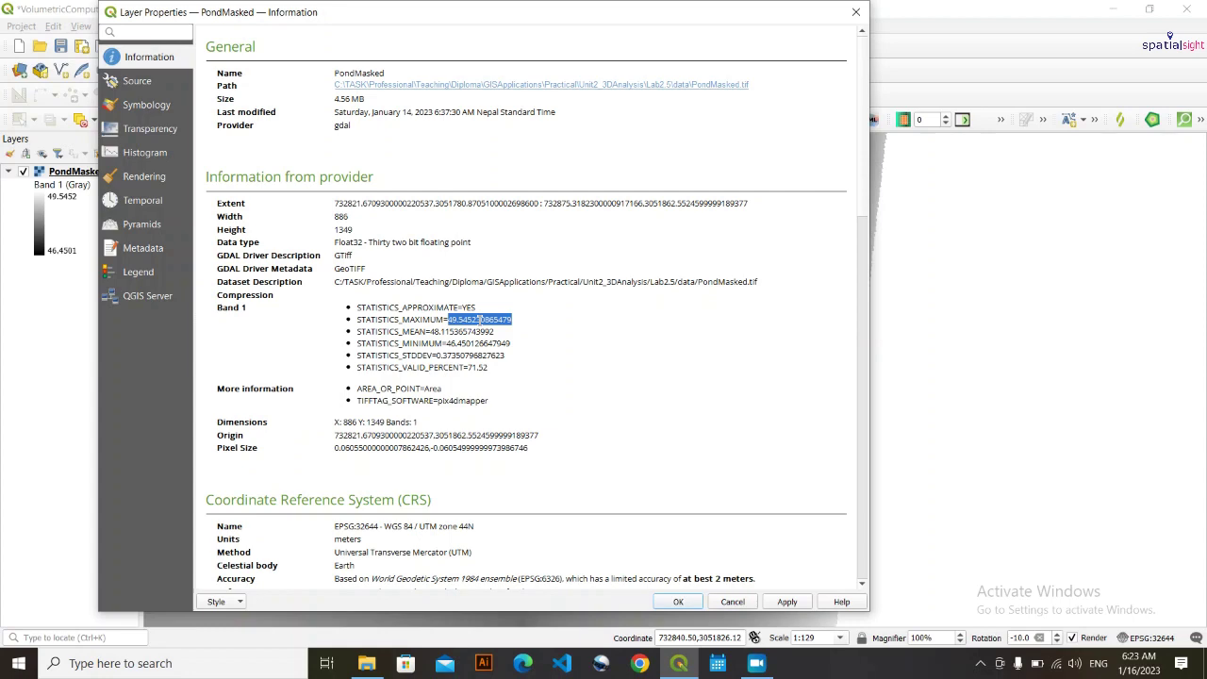
left_click(855, 11)
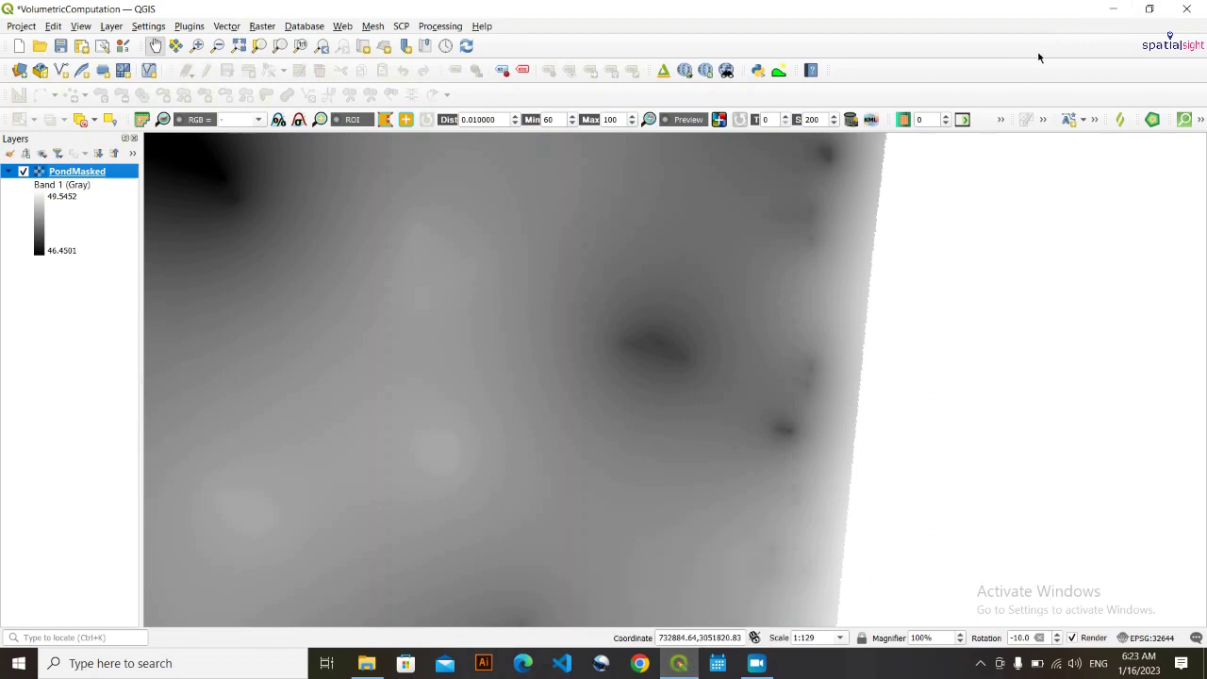
- Show the Processing Toolbox again and open Raster surface volume for the PondMasked layer
right_click(1010, 59)
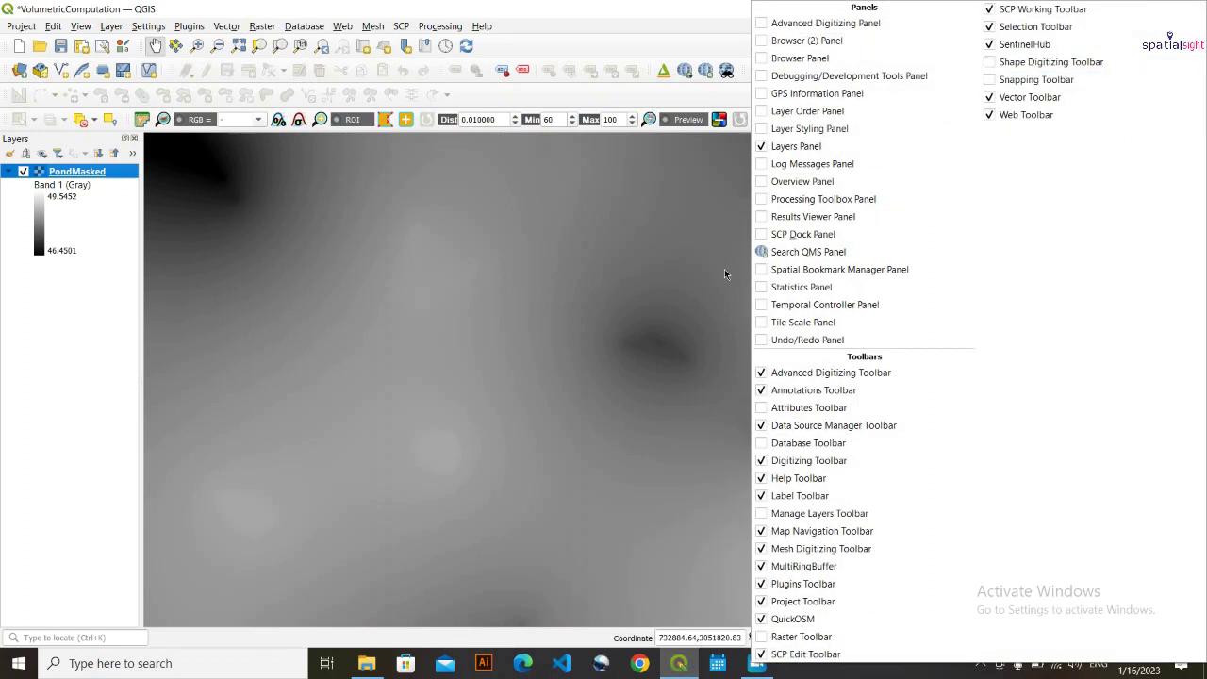
left_click(771, 199)
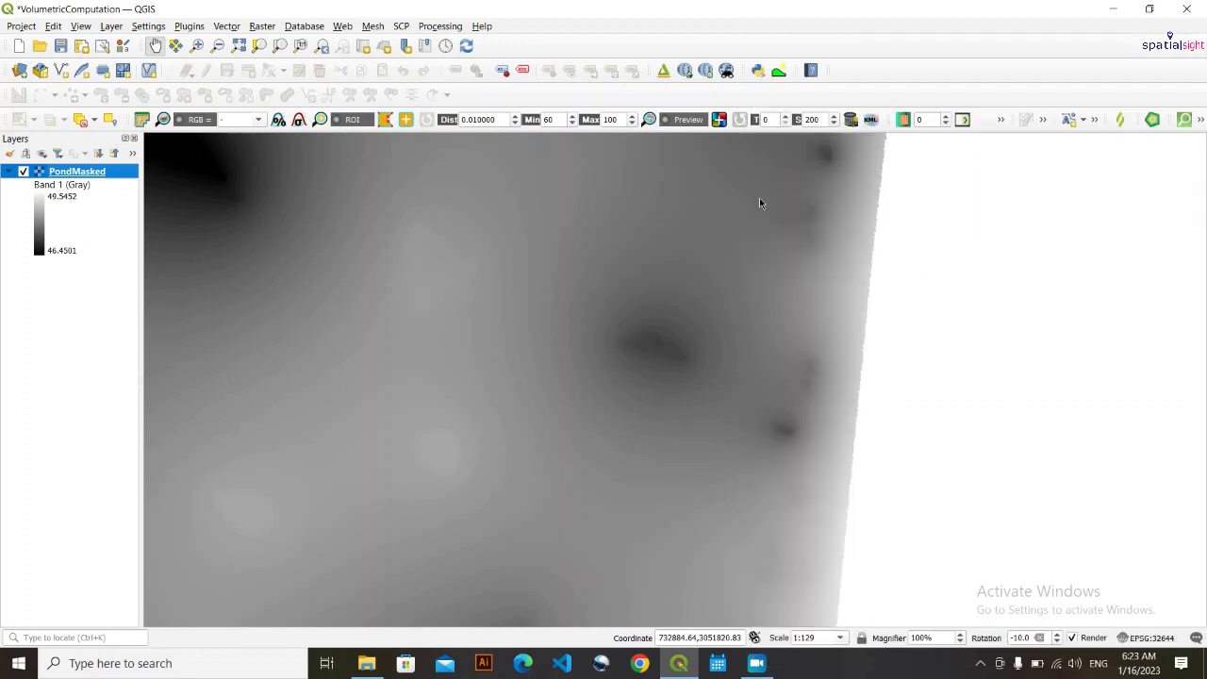
double_click(879, 230)
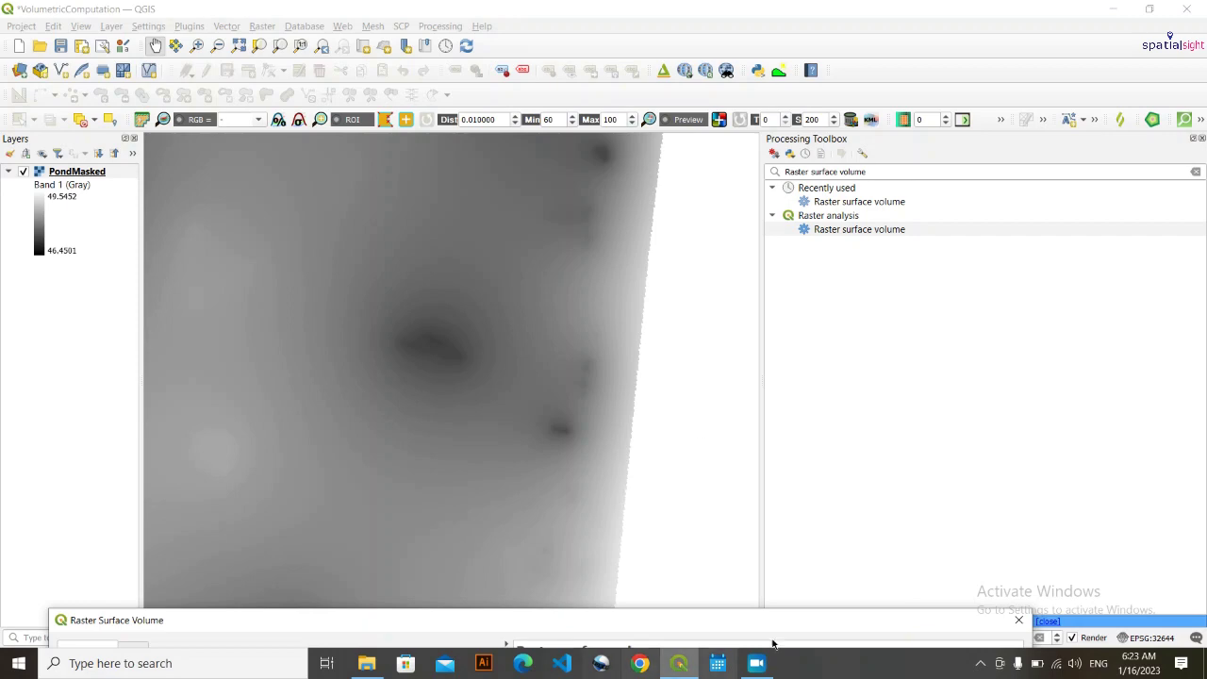
left_click_drag(761, 619, 854, 95)
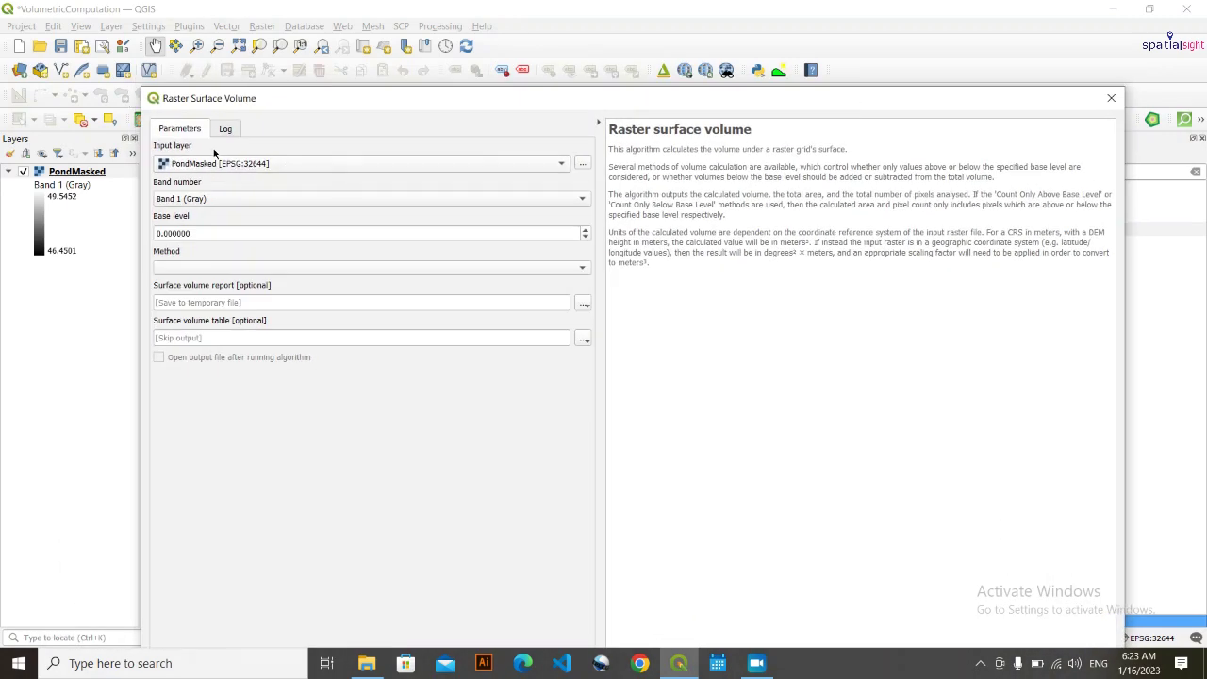
- Set the surface volume base level to 49.545231 and the method to Count Only Below Base Level
left_click(205, 230)
double_click(206, 228)
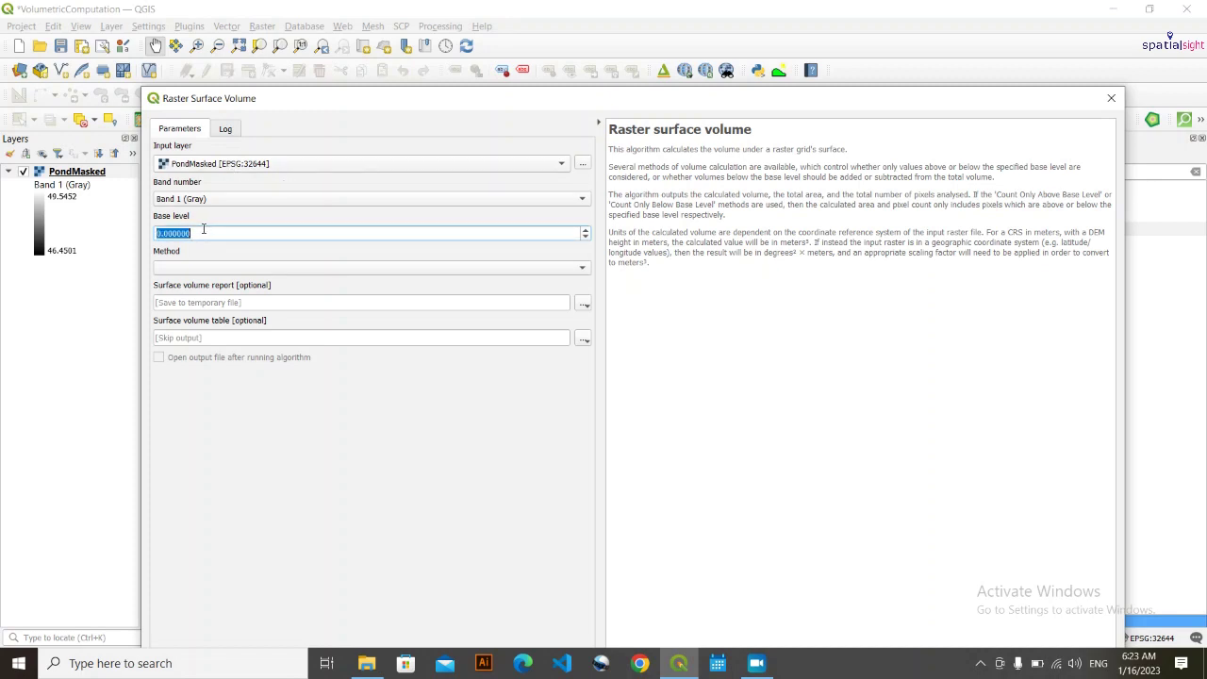
type("49.545230864479")
left_click(264, 246)
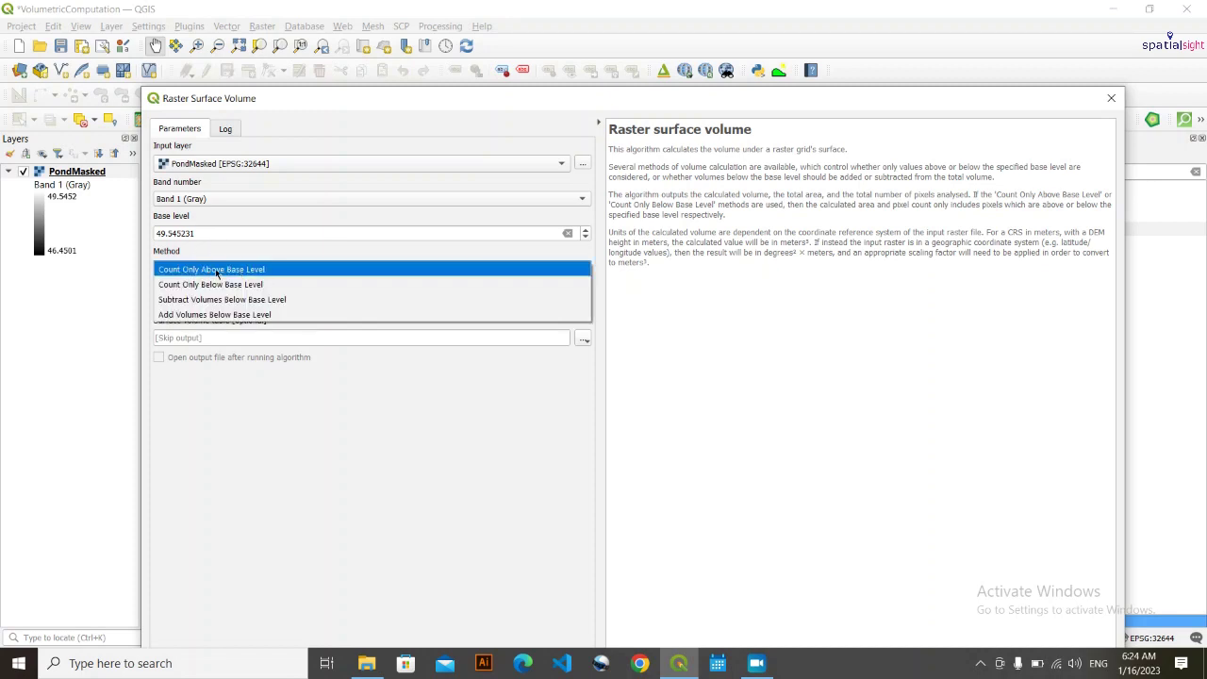
left_click(286, 286)
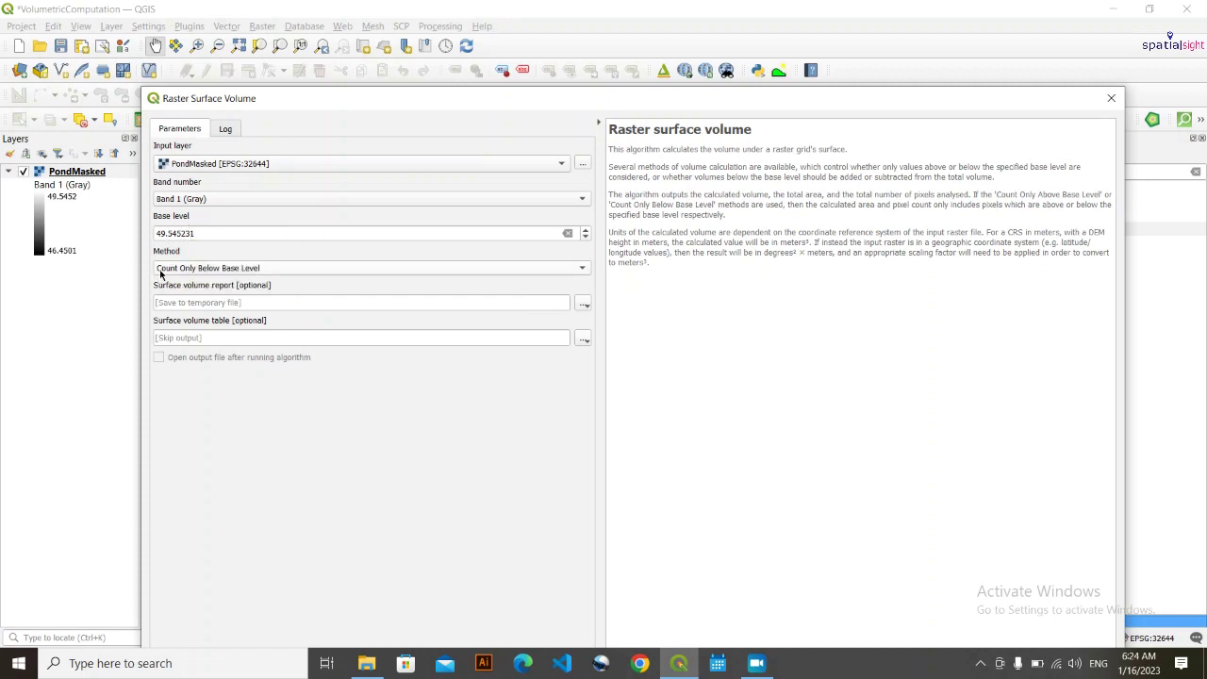
- Review the available volume calculation methods, keeping Count Only Below Base Level selected
left_click(185, 268)
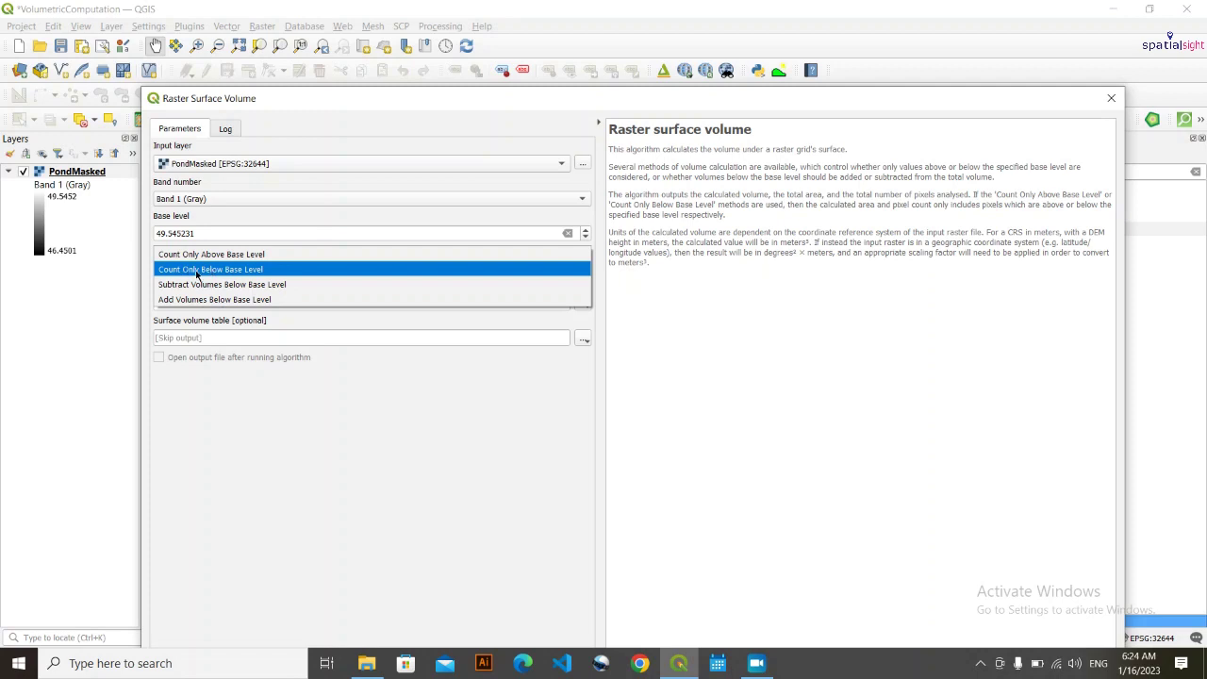
left_click(244, 270)
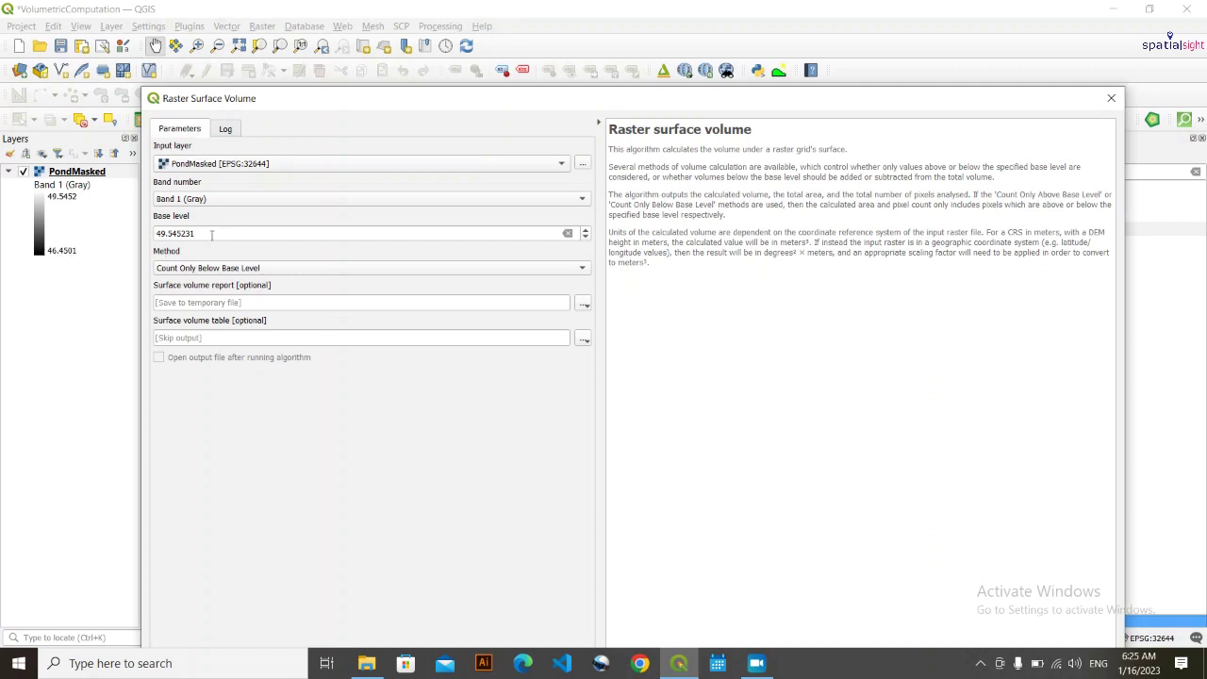
left_click(215, 268)
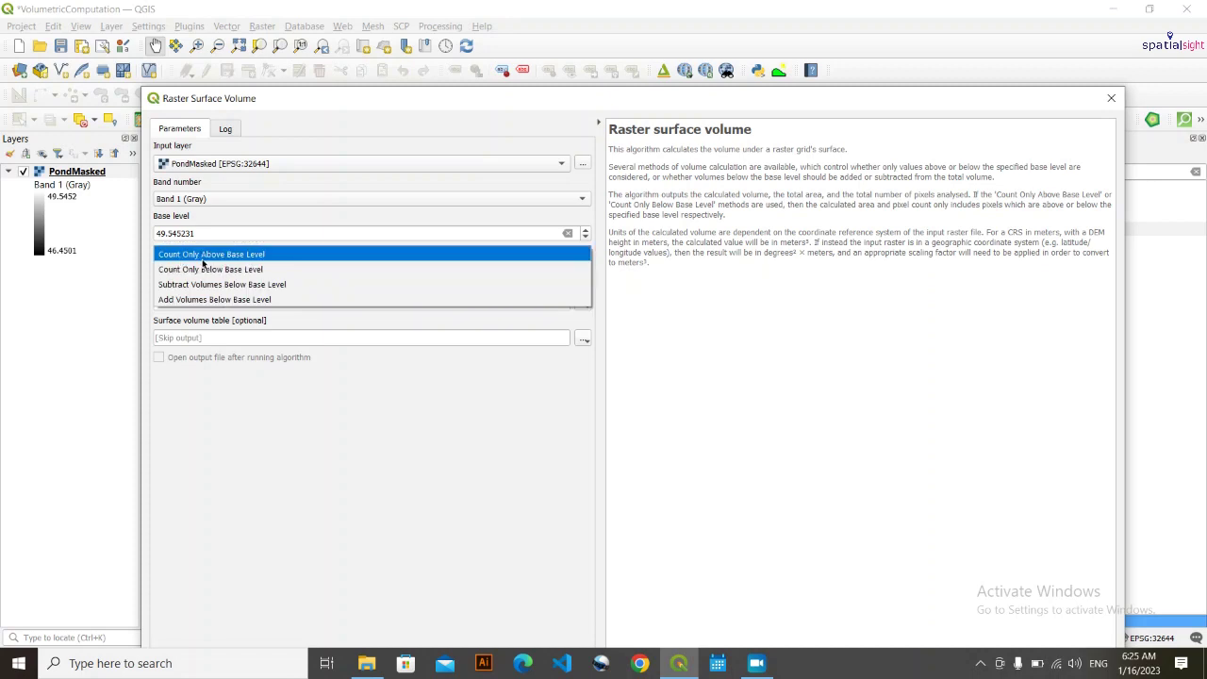
left_click(255, 269)
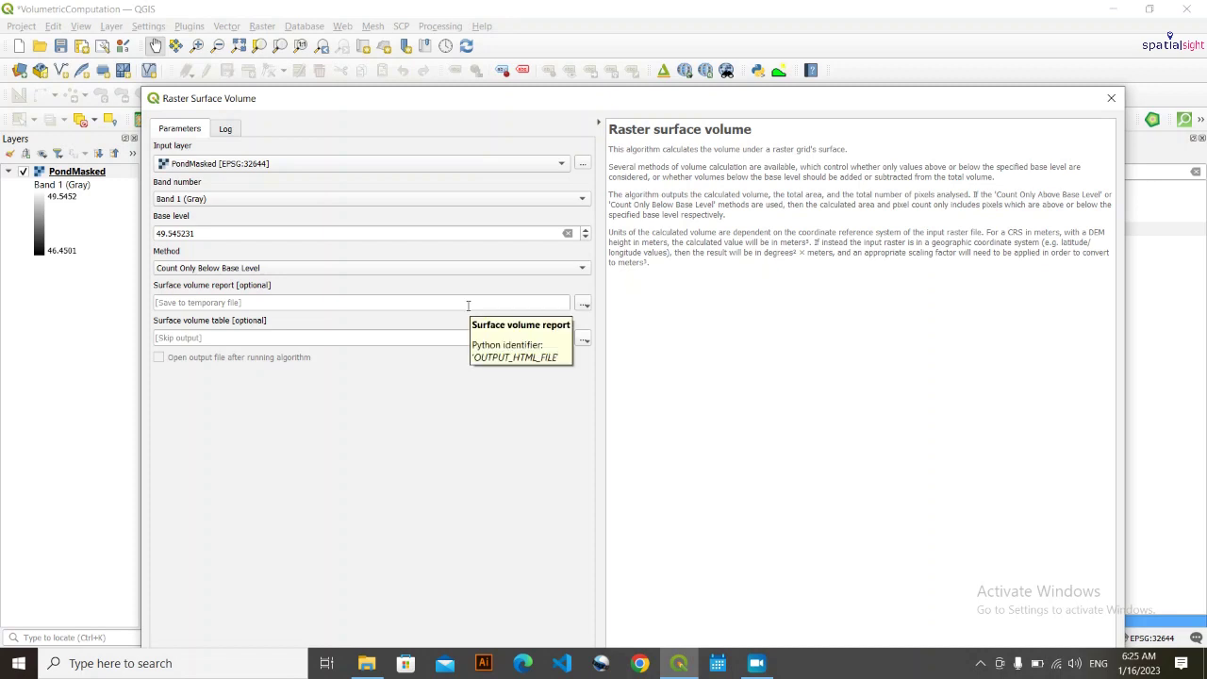
- Set the surface volume report to save as an HTML file named BelowBase in the Lab2.5 output folder
left_click(583, 303)
left_click(622, 354)
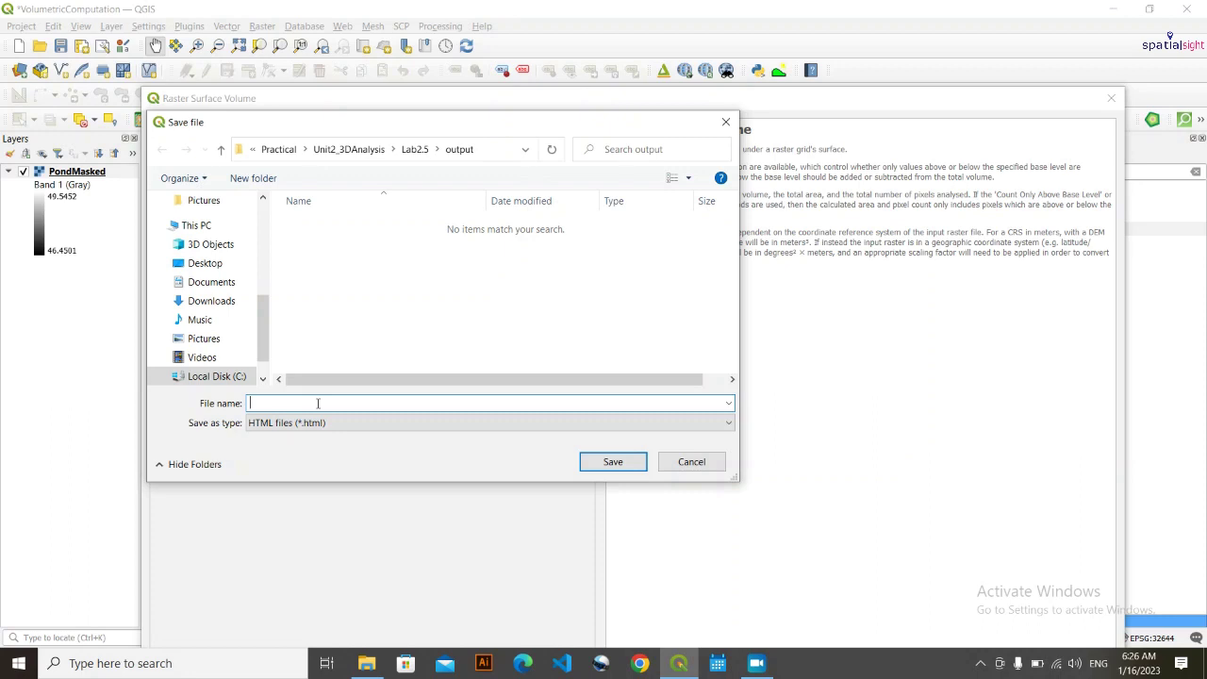
type("BelowBase")
key("Return")
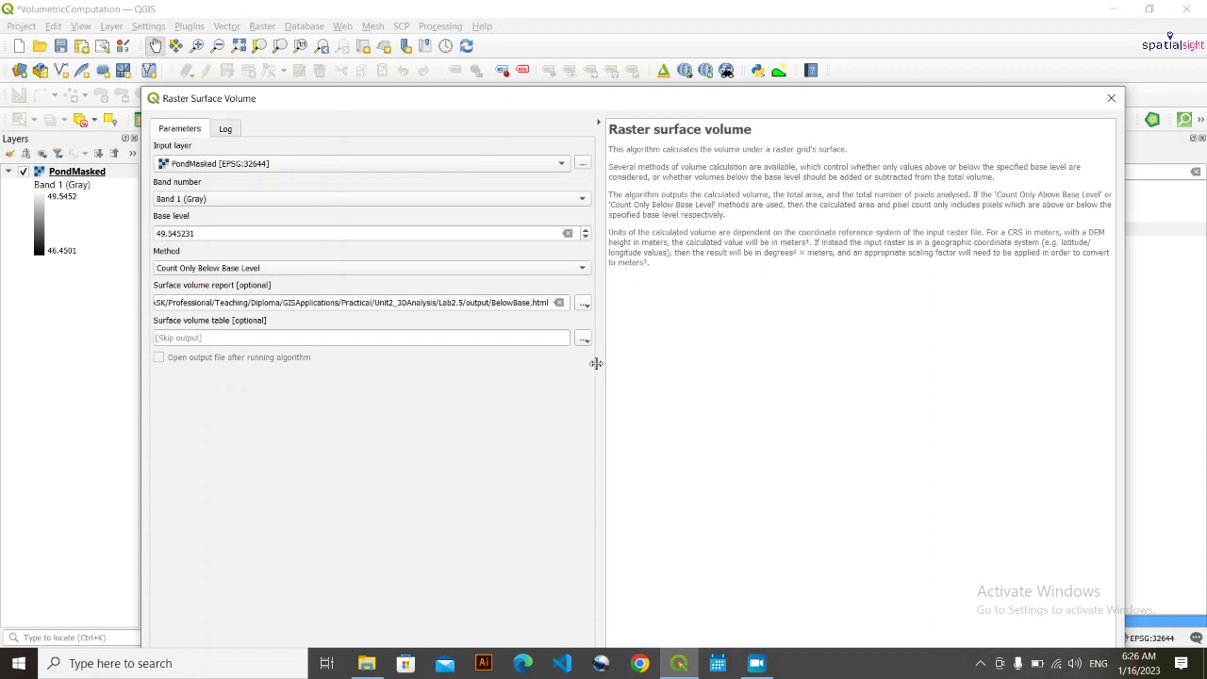
- Set the surface volume table to save as an SHP file named BelowBase in the Lab2.5 output folder
left_click(586, 338)
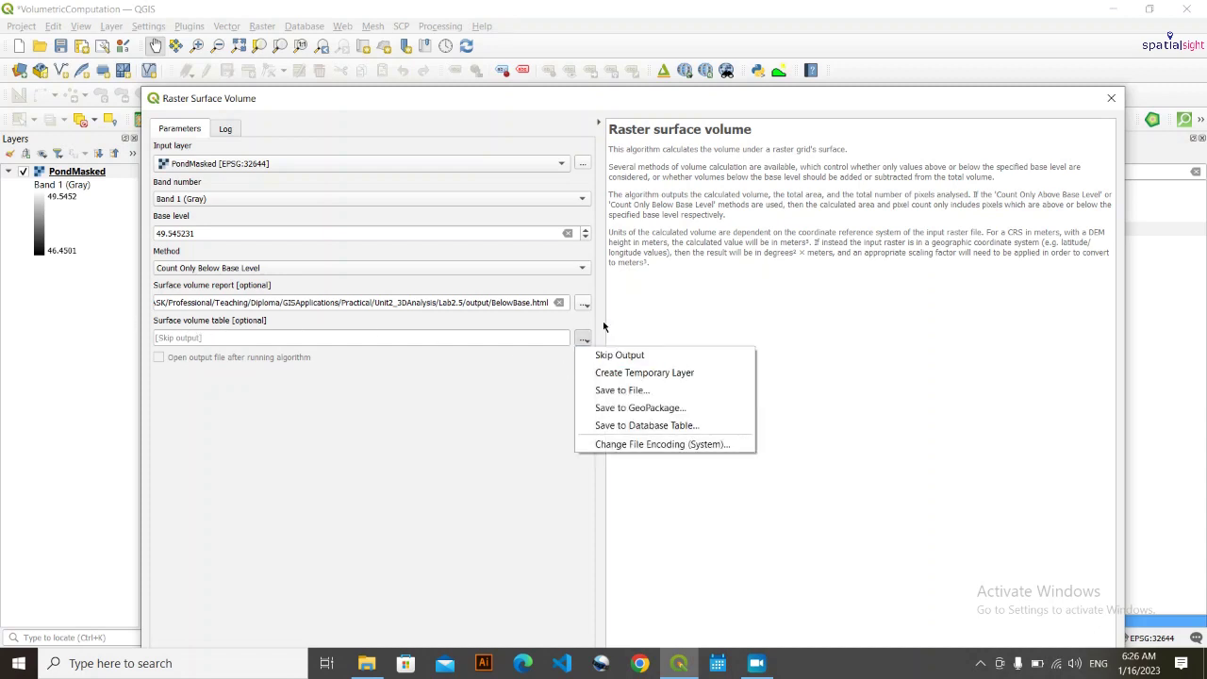
left_click(621, 389)
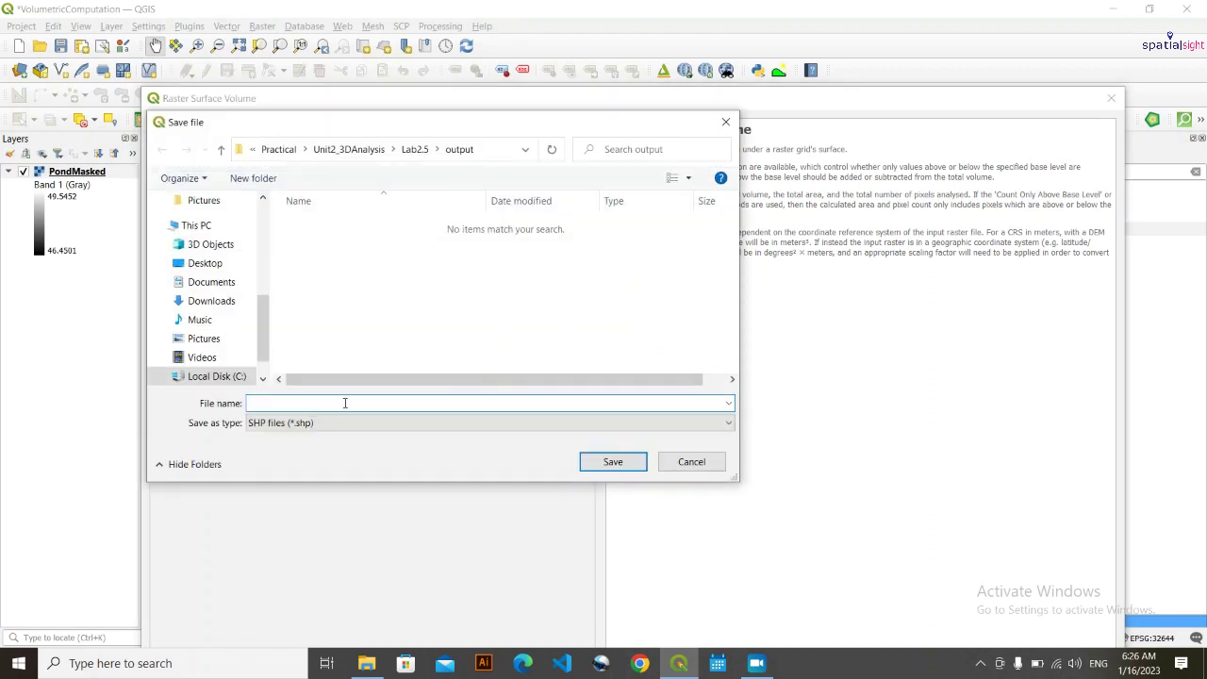
type("BelowBase")
key("Return")
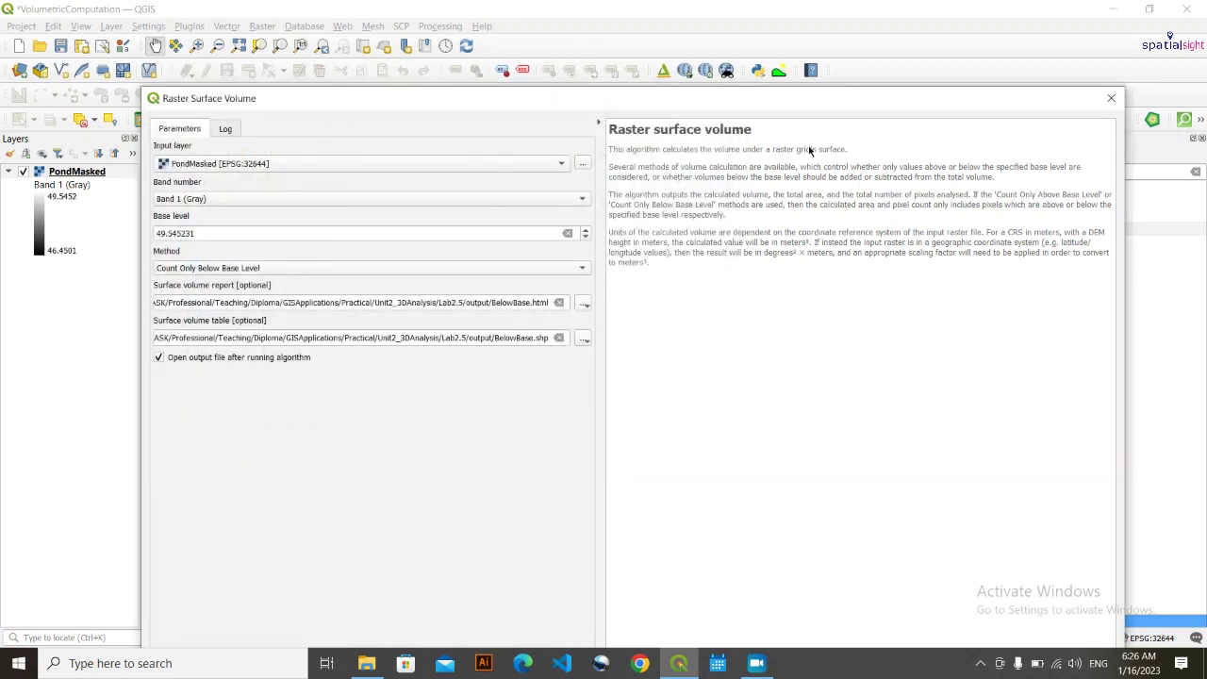
- Run Raster surface volume on PondMasked with the configured settings and close the tool's dialog
left_click_drag(747, 102, 725, 24)
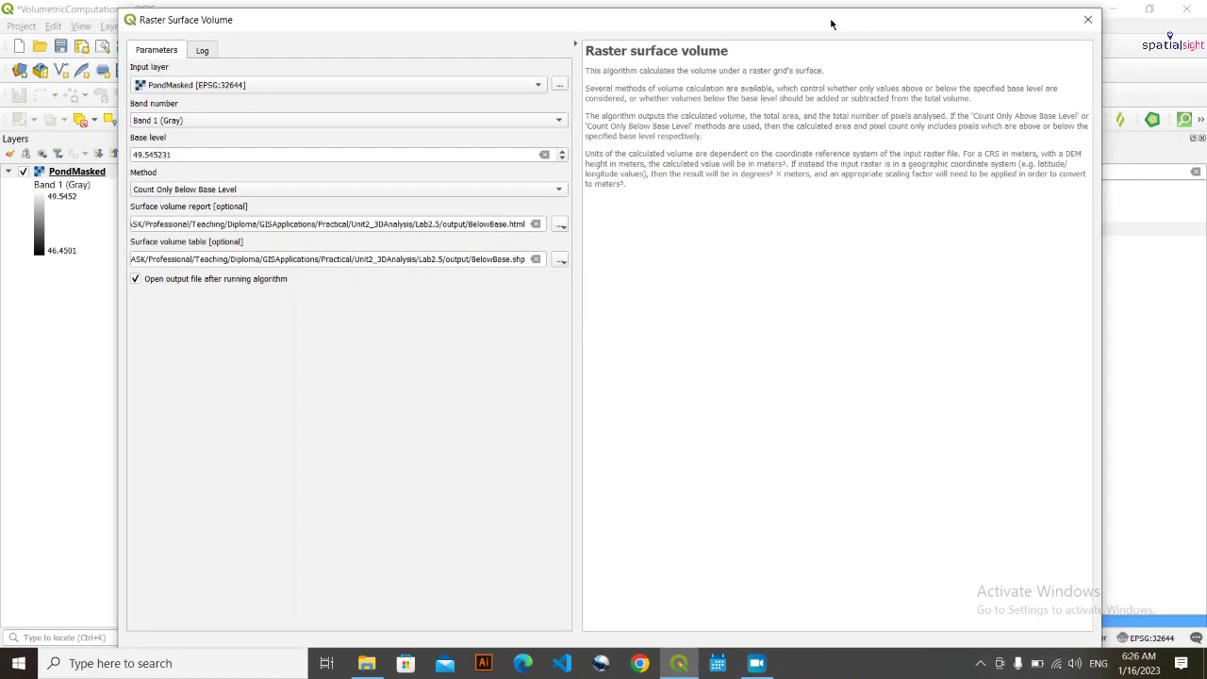
left_click_drag(831, 18, 797, 40)
left_click(903, 477)
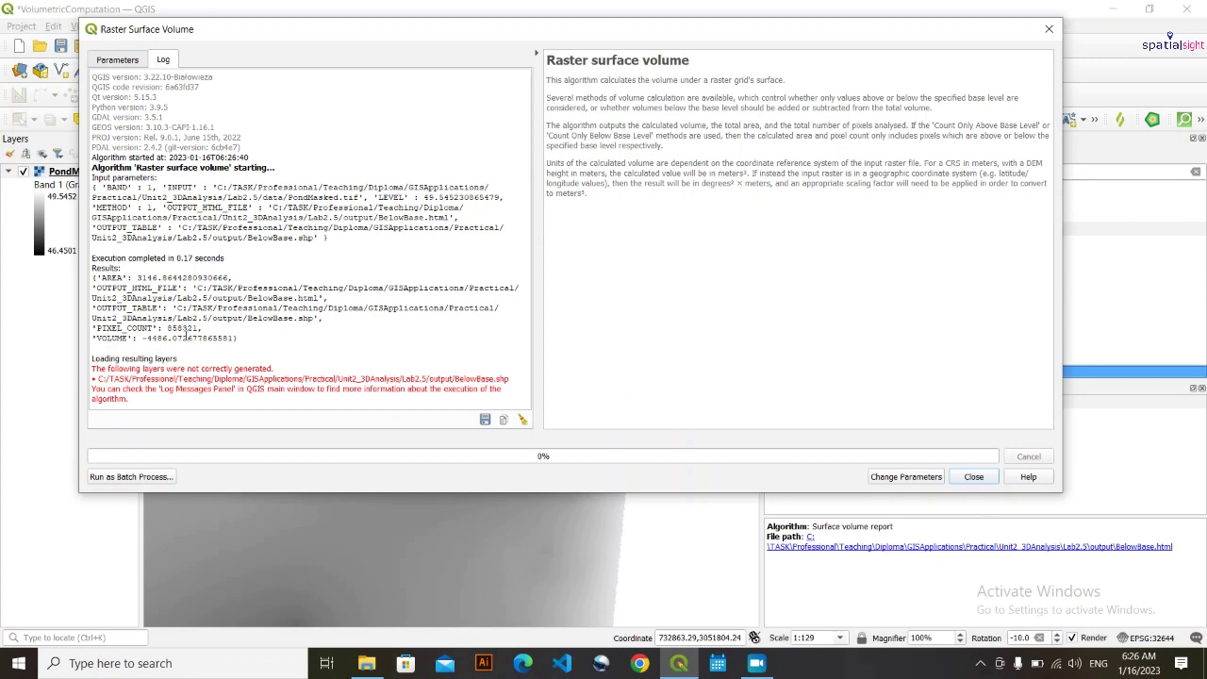
left_click(973, 476)
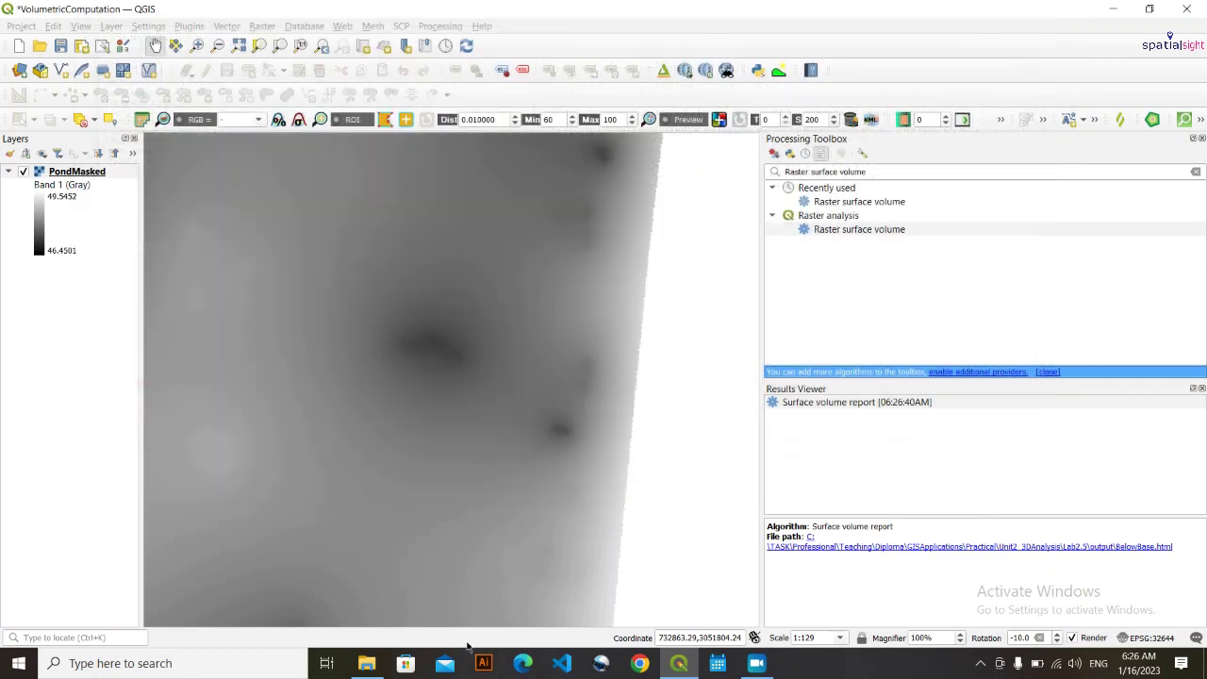
- Open BelowBase.html from the output folder, examine the reported volume, pixel count and area, and close the report
left_click(366, 662)
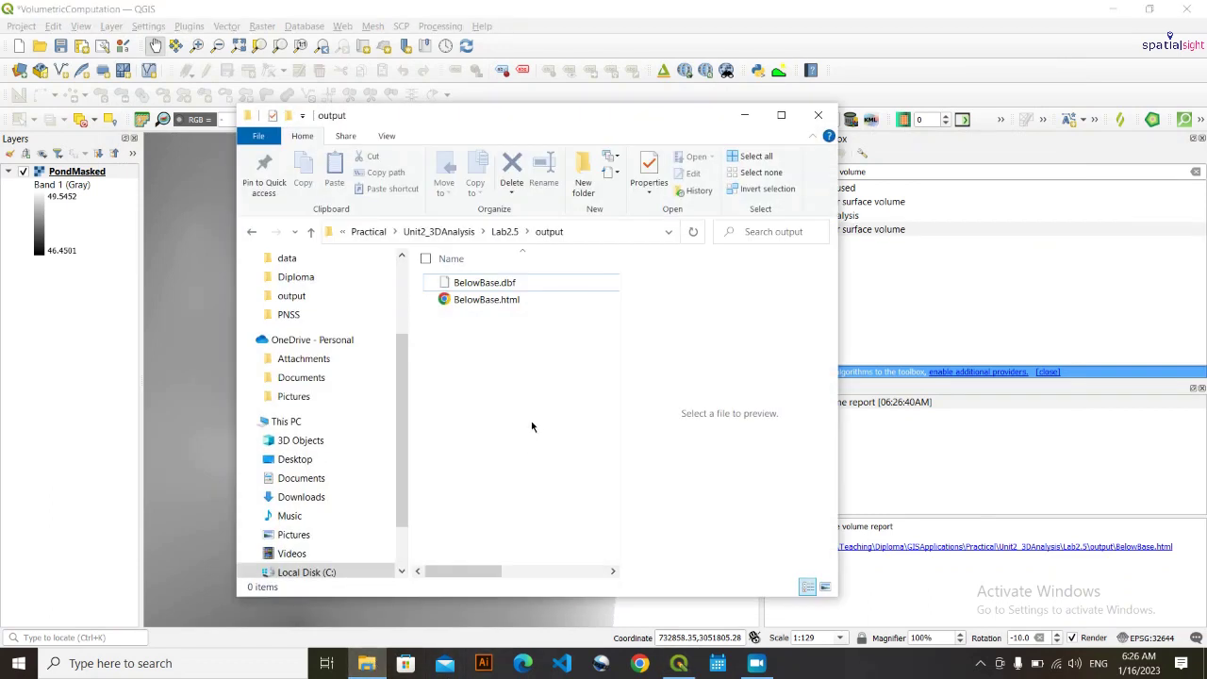
double_click(496, 302)
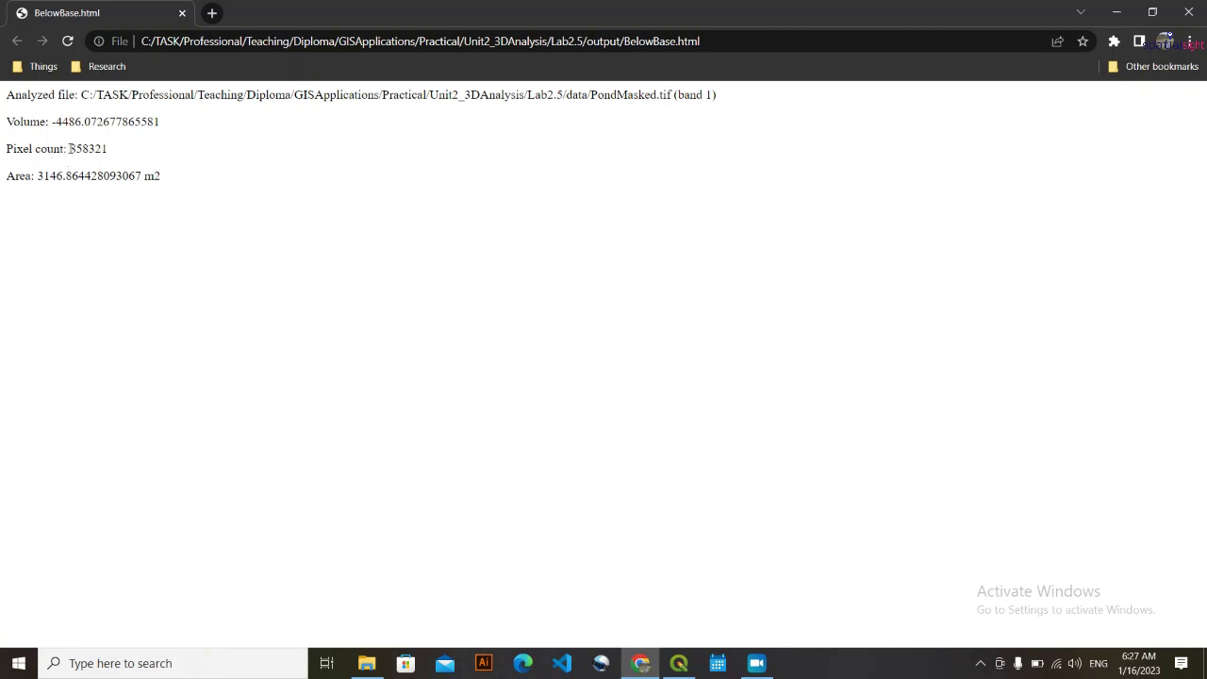
left_click_drag(70, 148, 119, 158)
left_click(98, 147)
left_click_drag(42, 175, 156, 183)
left_click_drag(31, 173, 38, 175)
left_click(38, 153)
left_click_drag(57, 122, 145, 125)
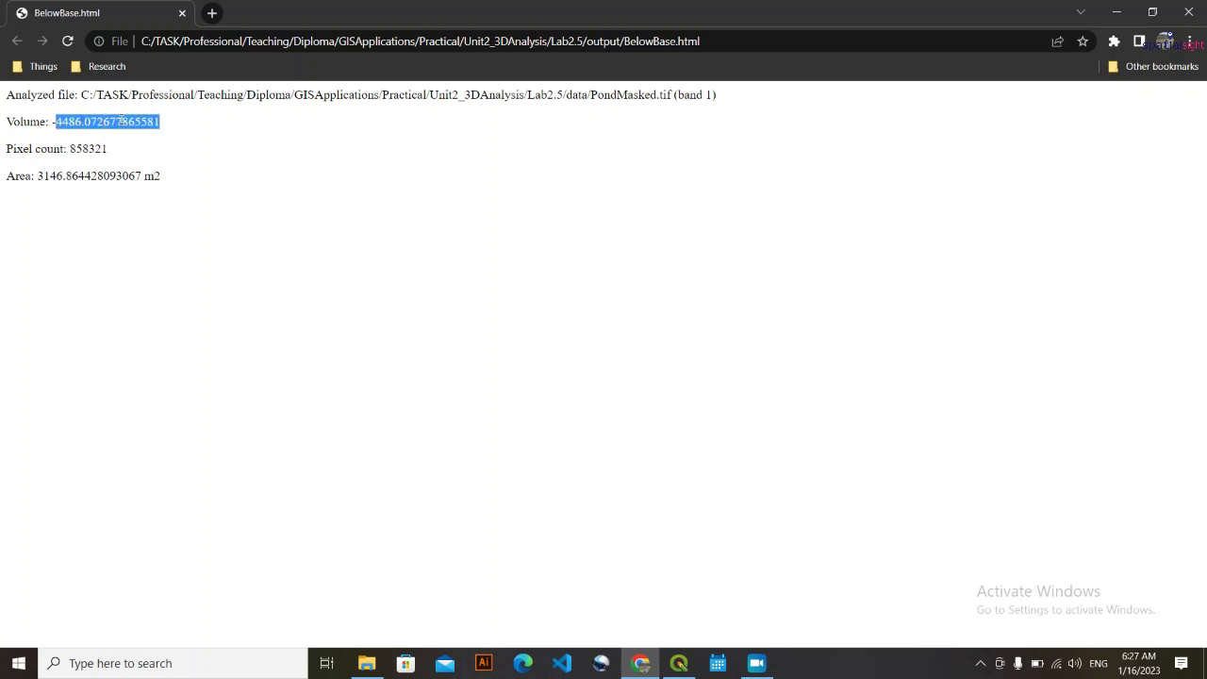
left_click(124, 119)
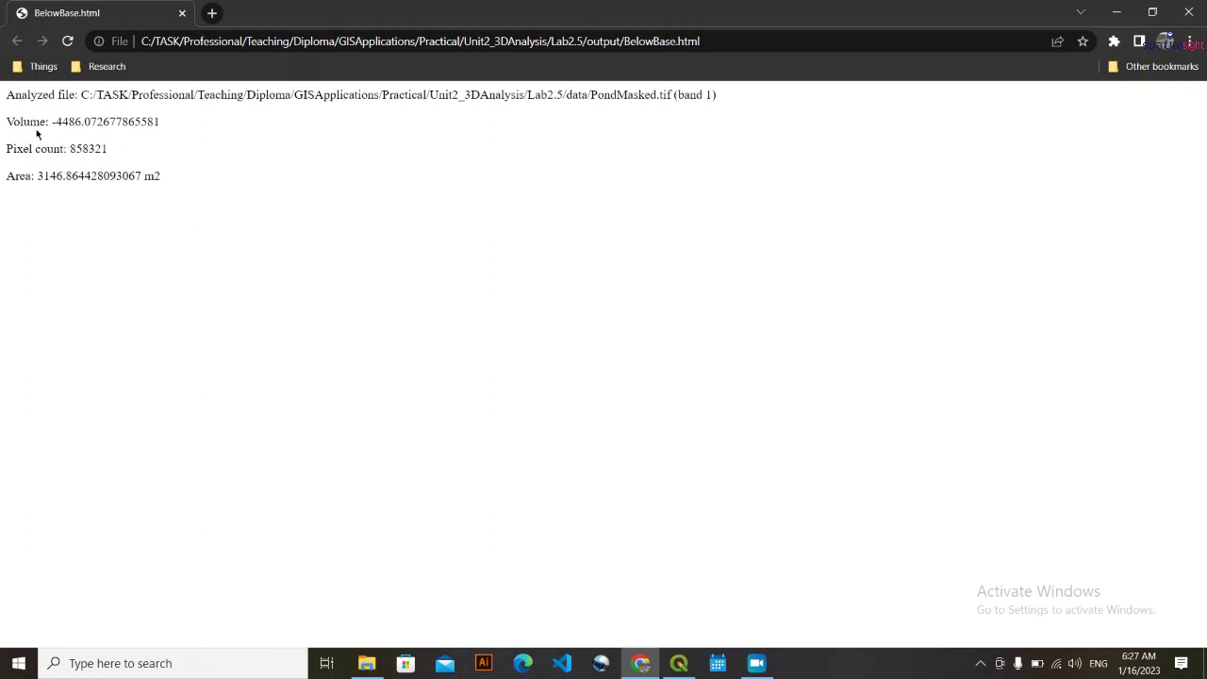
left_click_drag(54, 122, 167, 126)
left_click(68, 120)
left_click(1188, 12)
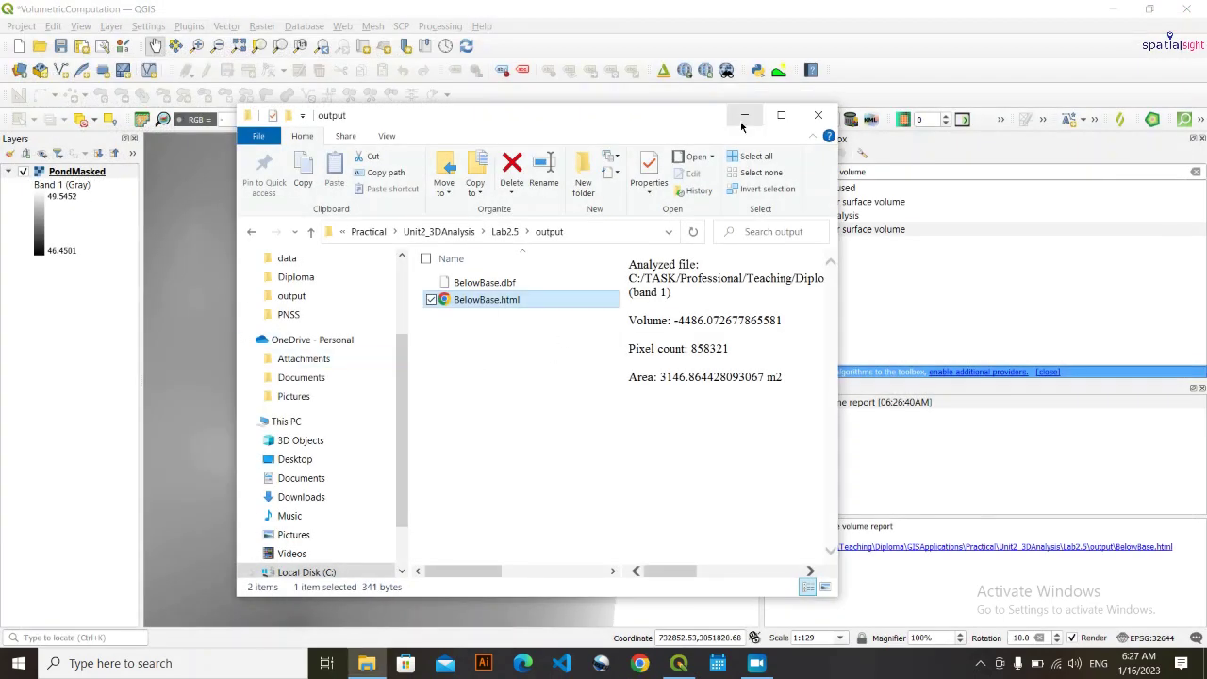
- Add BelowBase.dbf from the output folder to the QGIS project's layers and minimize the folder window
left_click(499, 324)
left_click(504, 299)
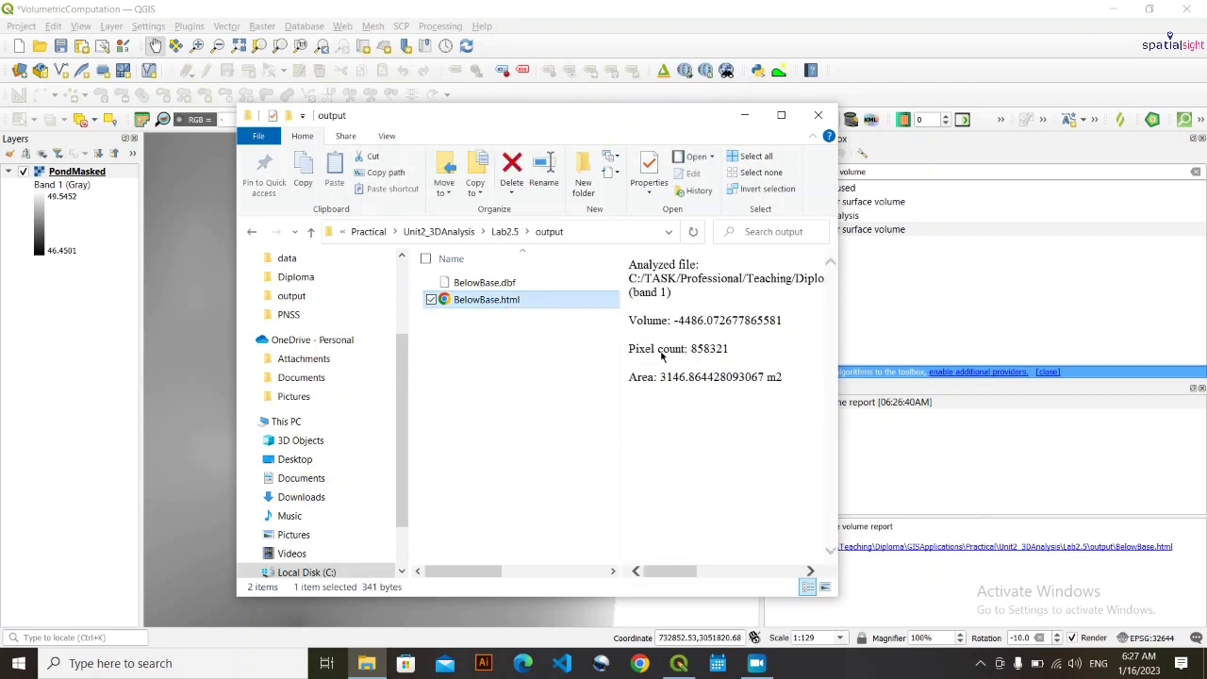
left_click(477, 341)
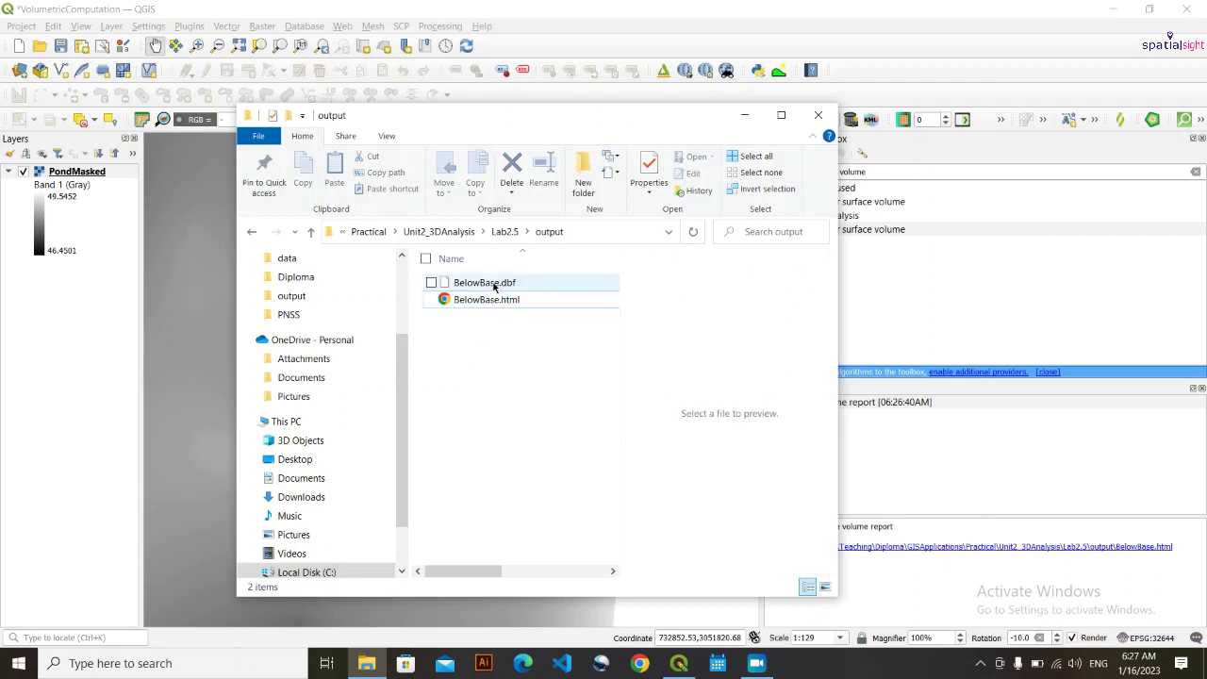
left_click(509, 284)
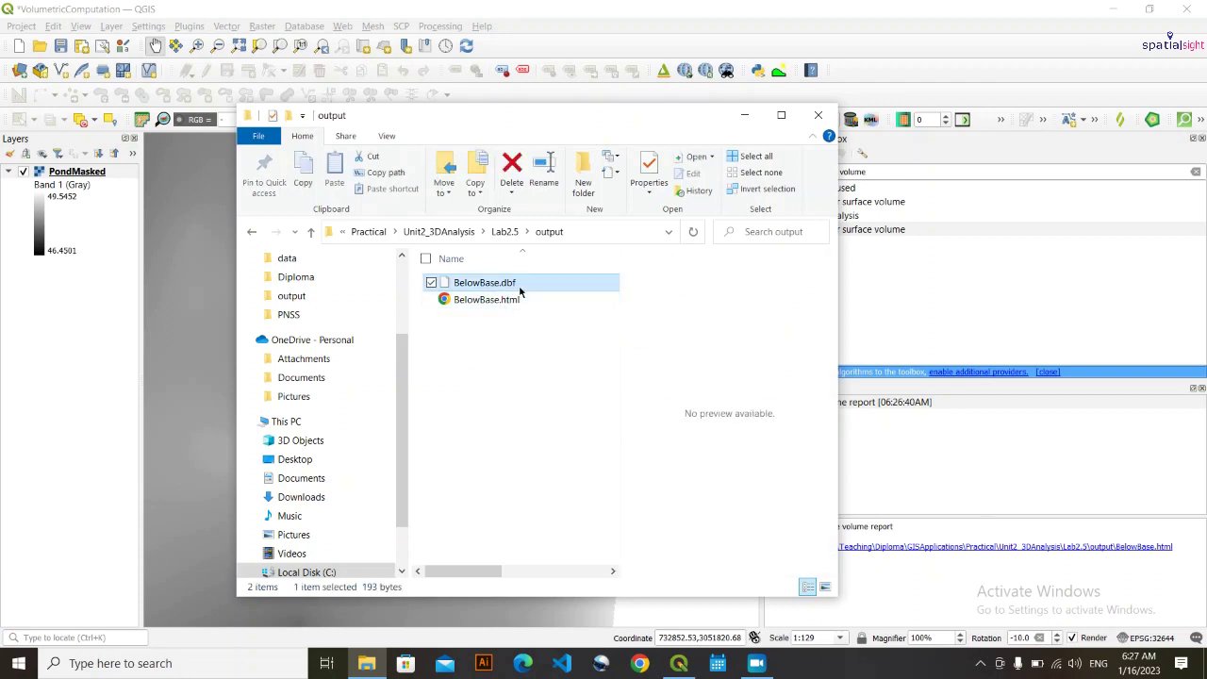
left_click_drag(517, 289, 28, 360)
left_click(744, 115)
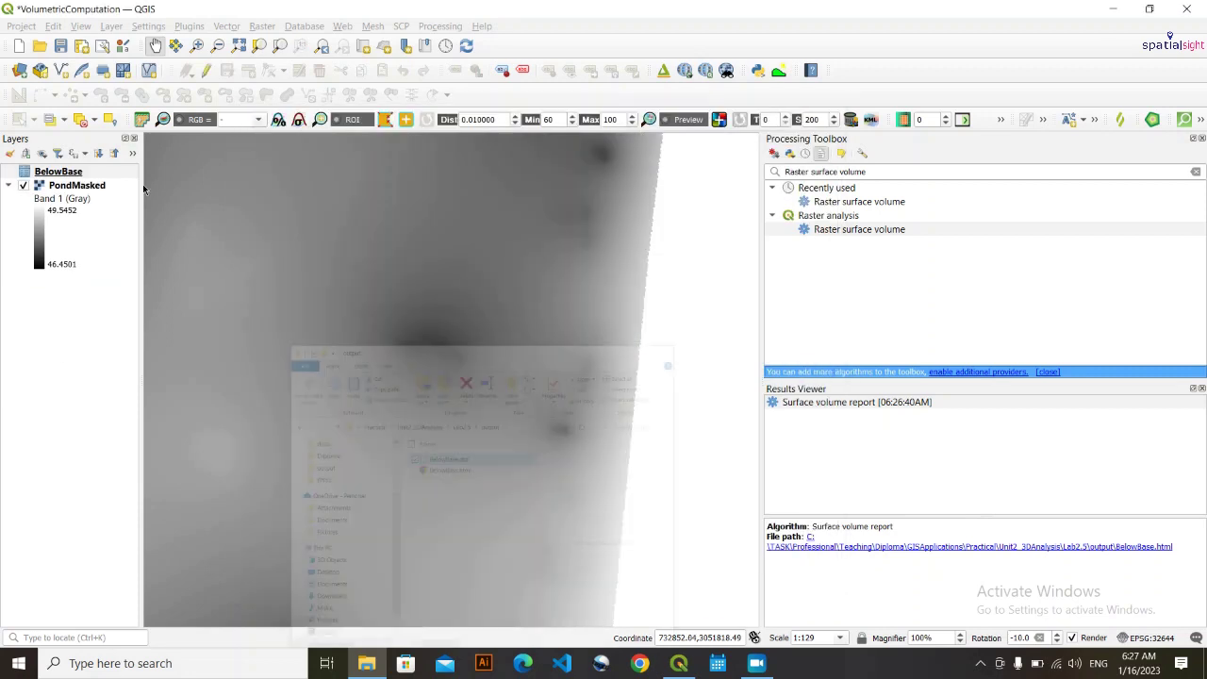
- Open the BelowBase table's attributes, check the volume, m2 and pixel_coun values, and close the table
right_click(64, 176)
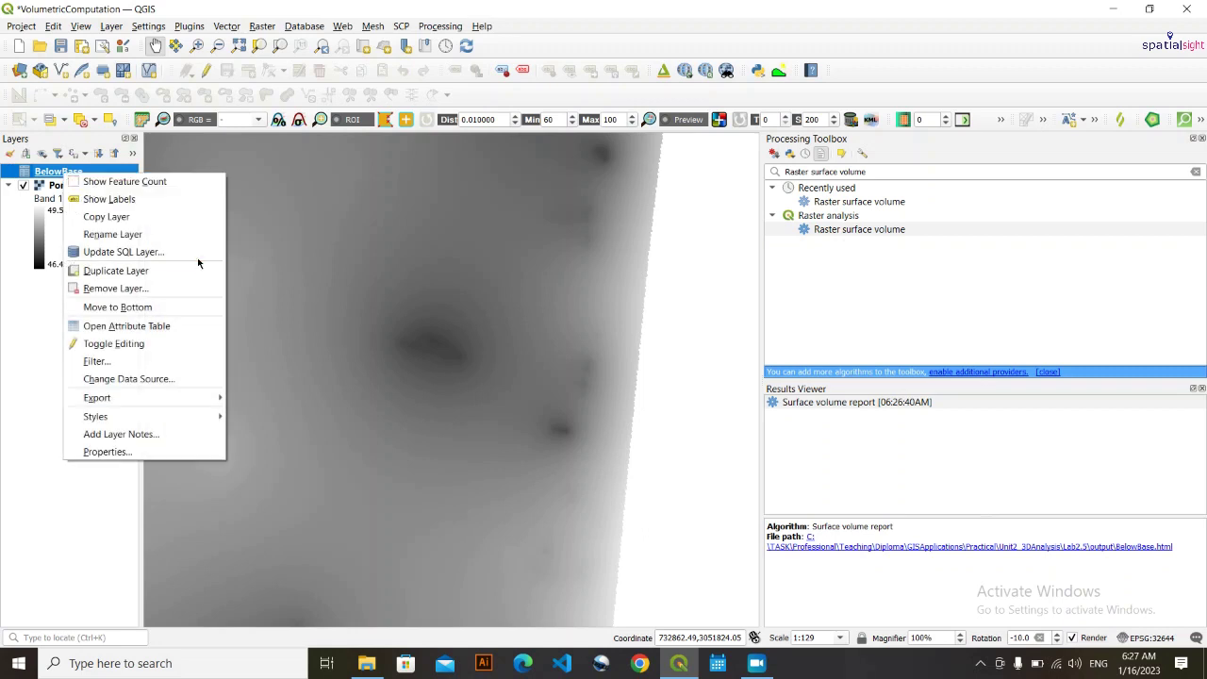
left_click(146, 330)
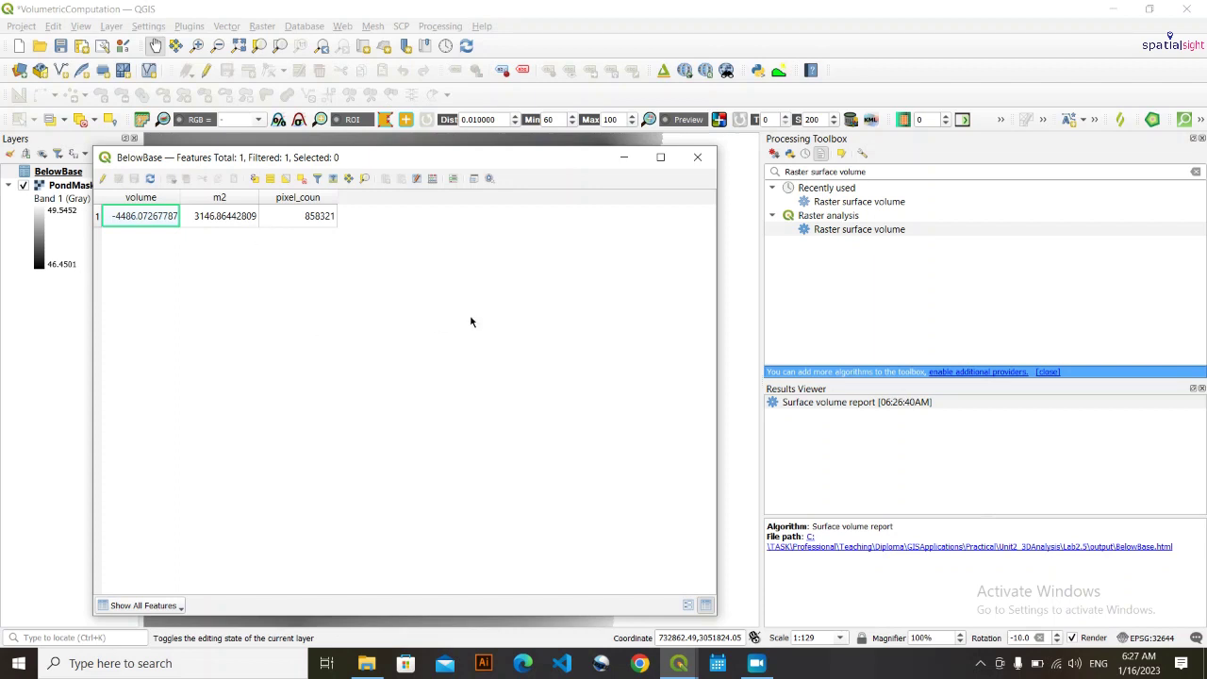
left_click(696, 156)
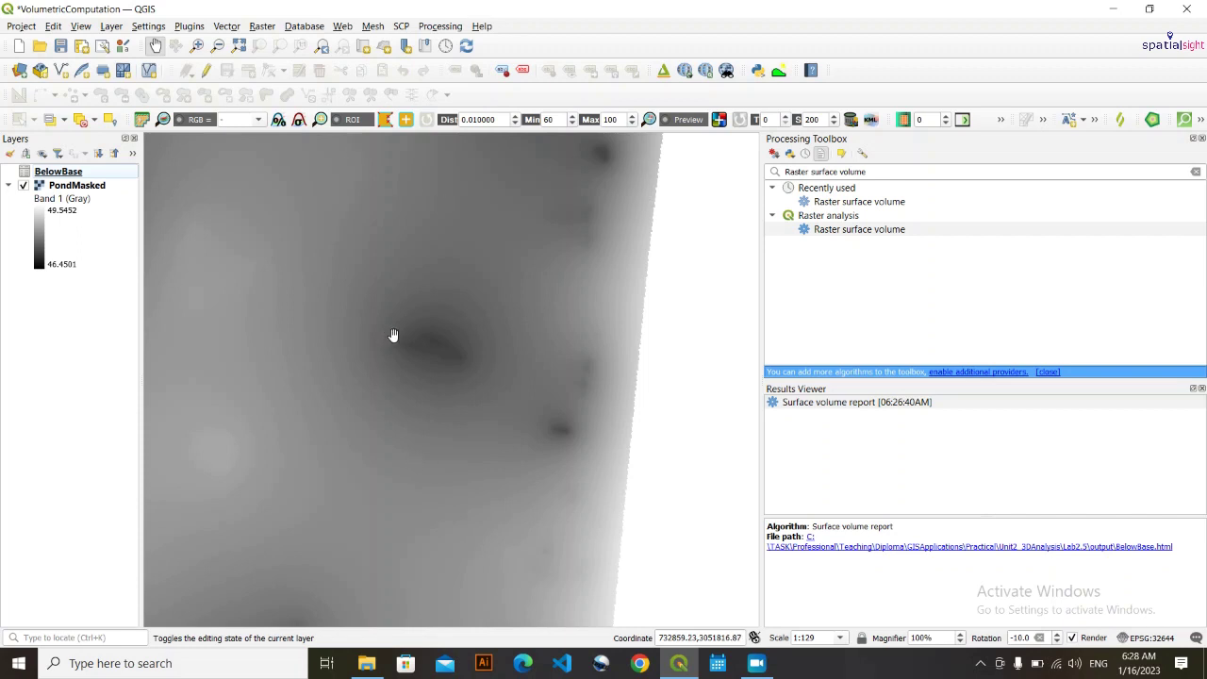
left_click_drag(393, 334, 474, 356)
scroll(474, 356, "down", 1)
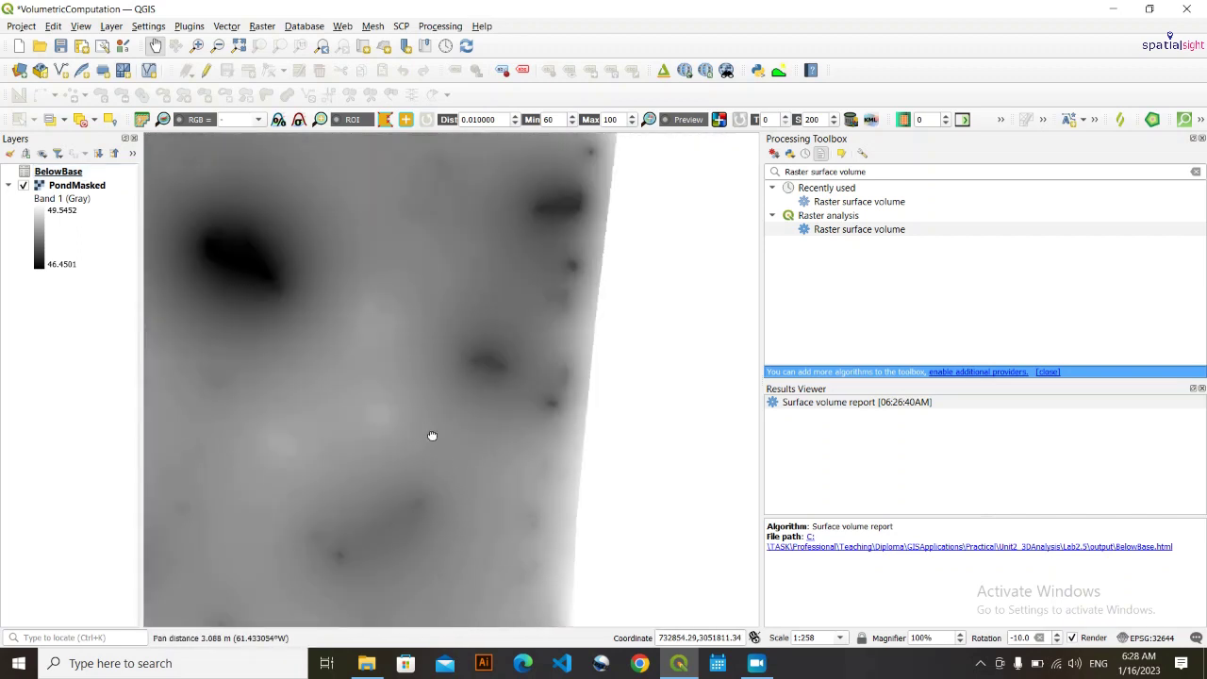
left_click_drag(431, 436, 515, 436)
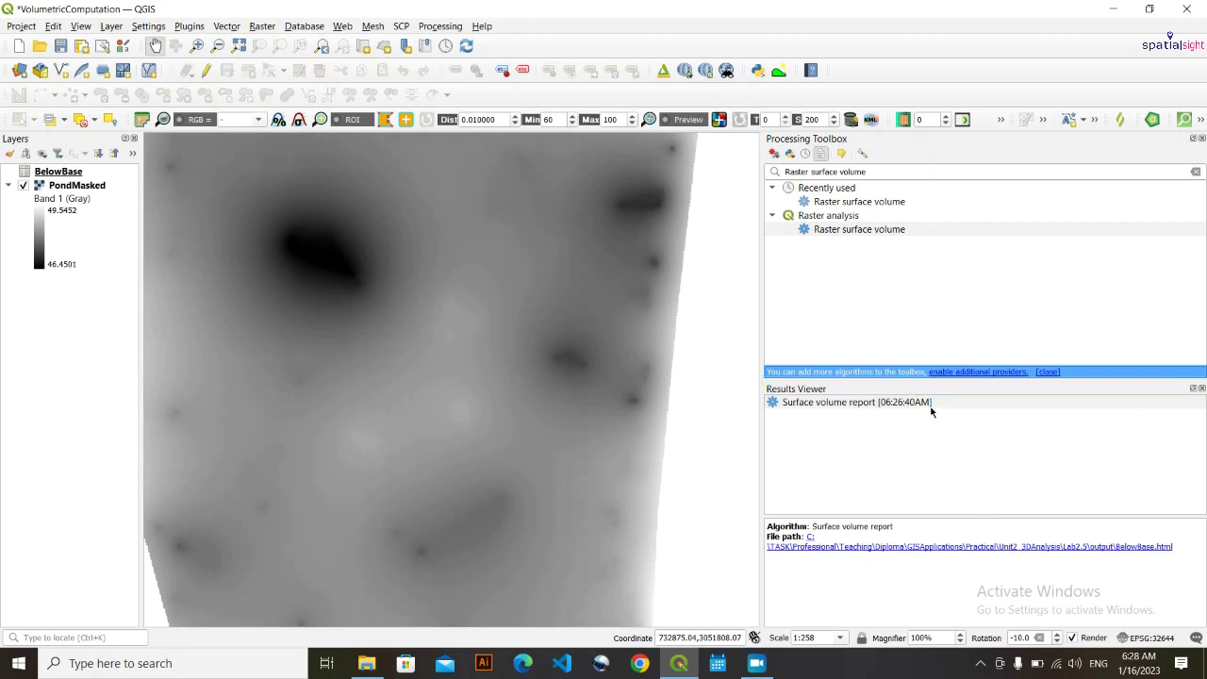
left_click_drag(331, 358, 379, 333)
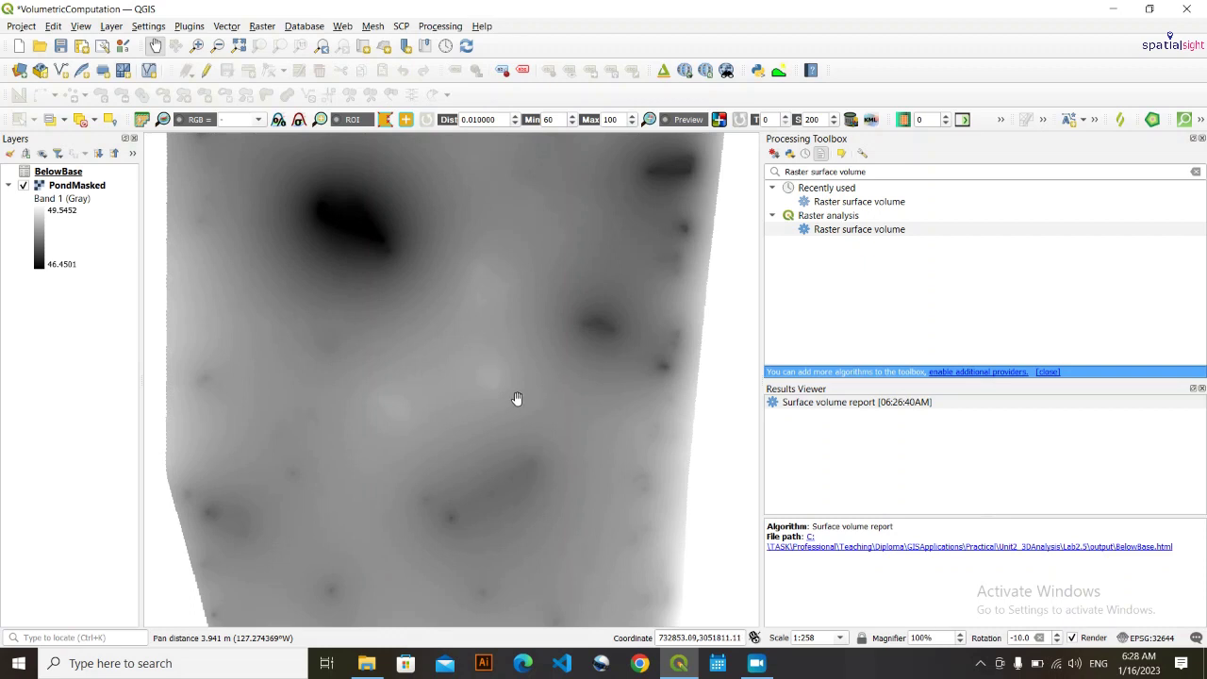
mouse_move(429, 378)
left_mouse_down()
mouse_move(418, 404)
mouse_move(424, 377)
left_mouse_up()
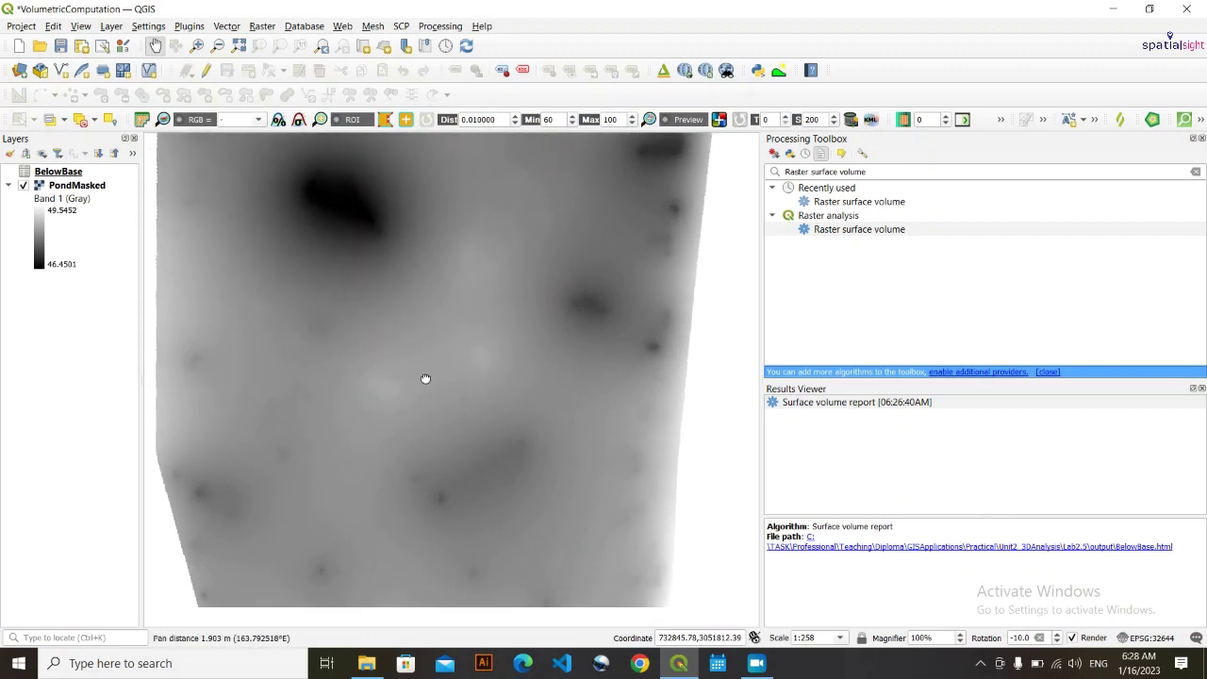